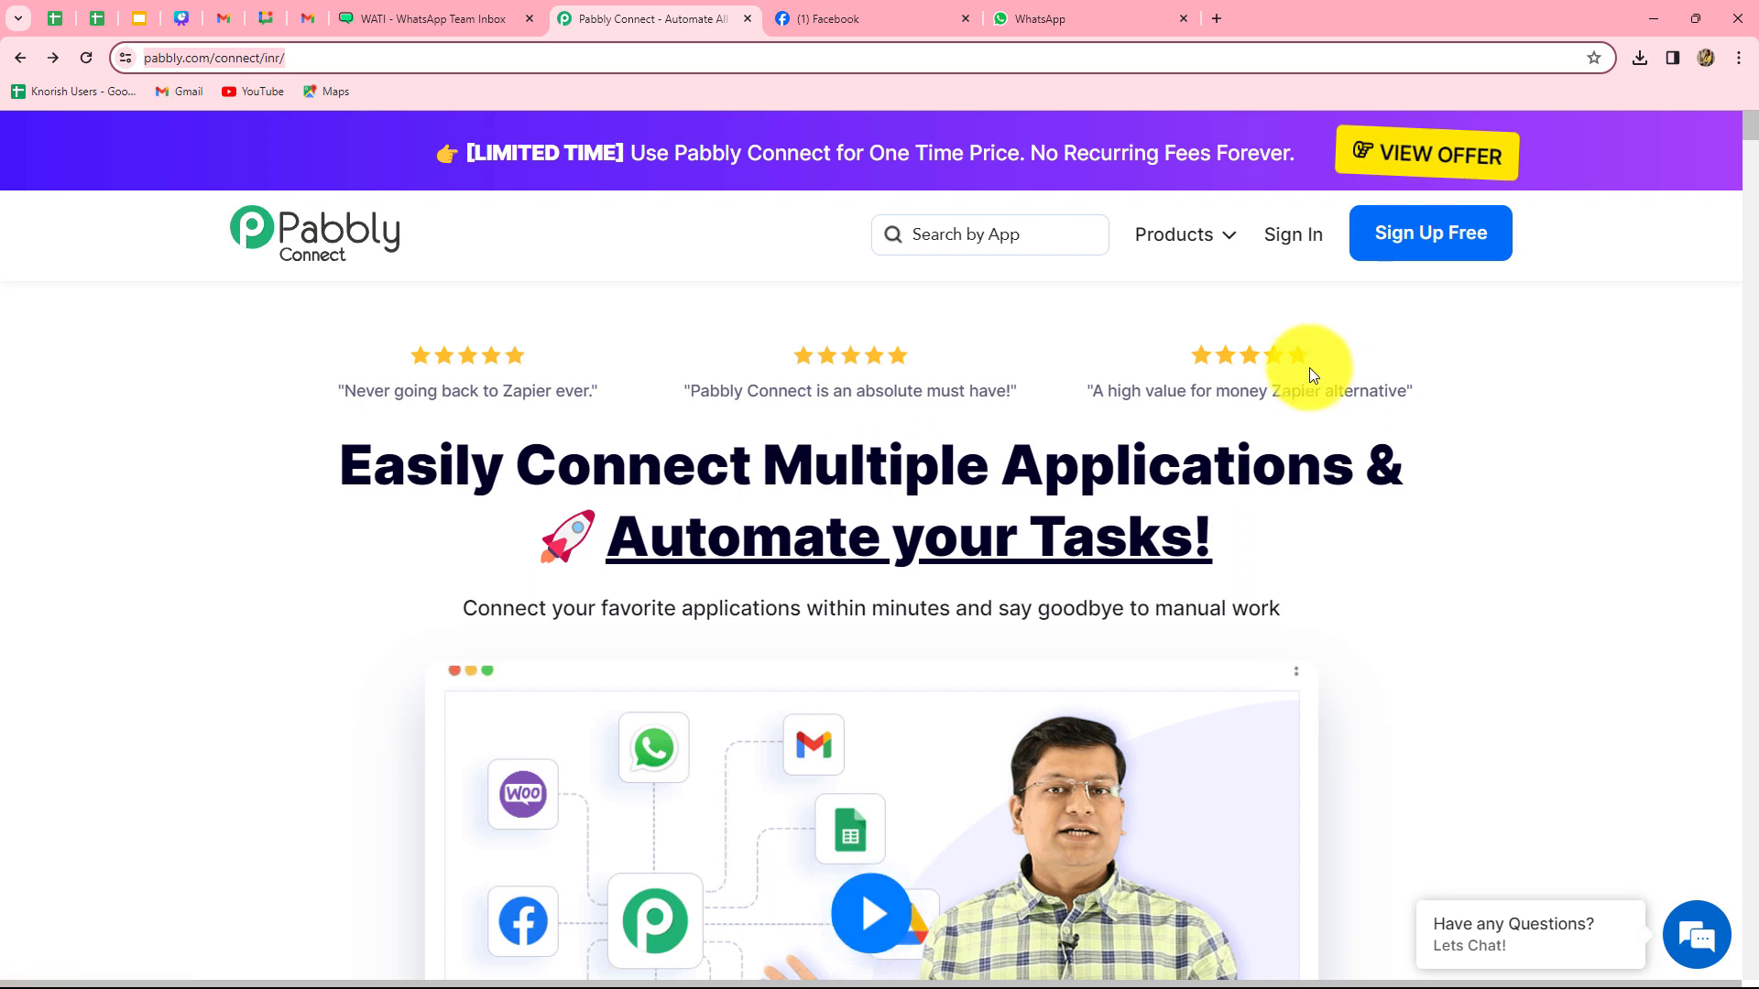
- Sign in from the Pabbly Connect homepage to reach the All Apps page
left_click(1292, 241)
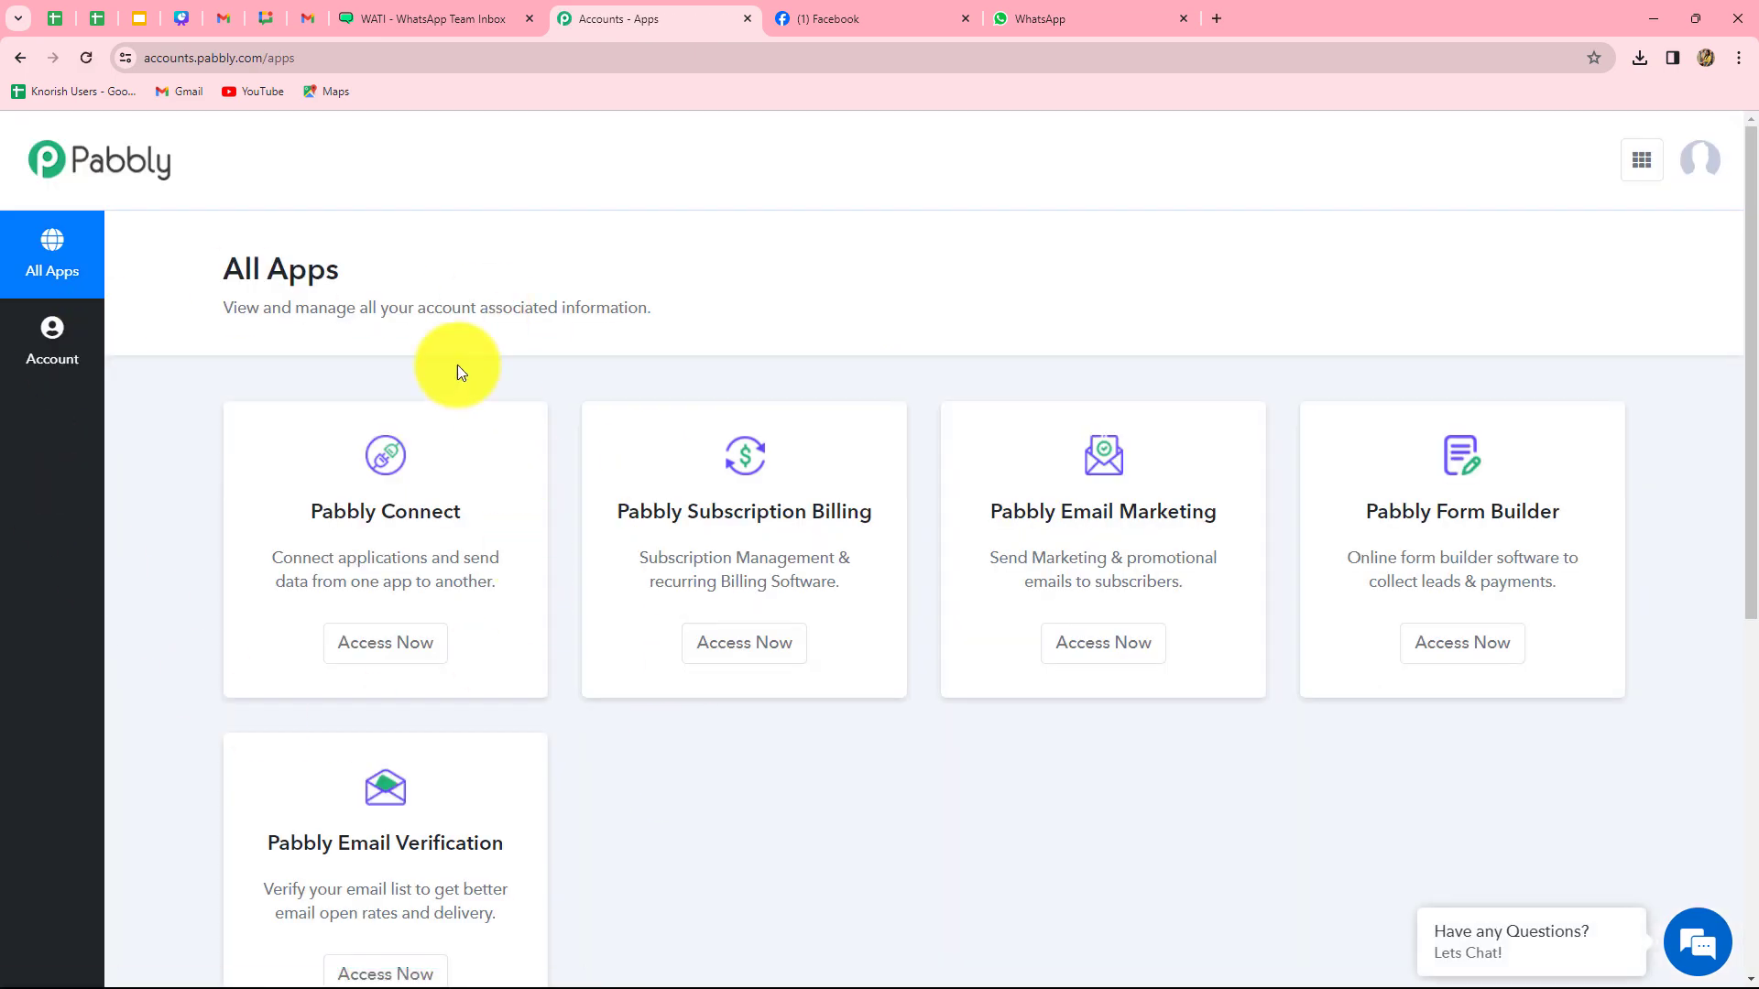
- Access Pabbly Connect from the apps list and dismiss the Create Folder dialog
left_click(368, 652)
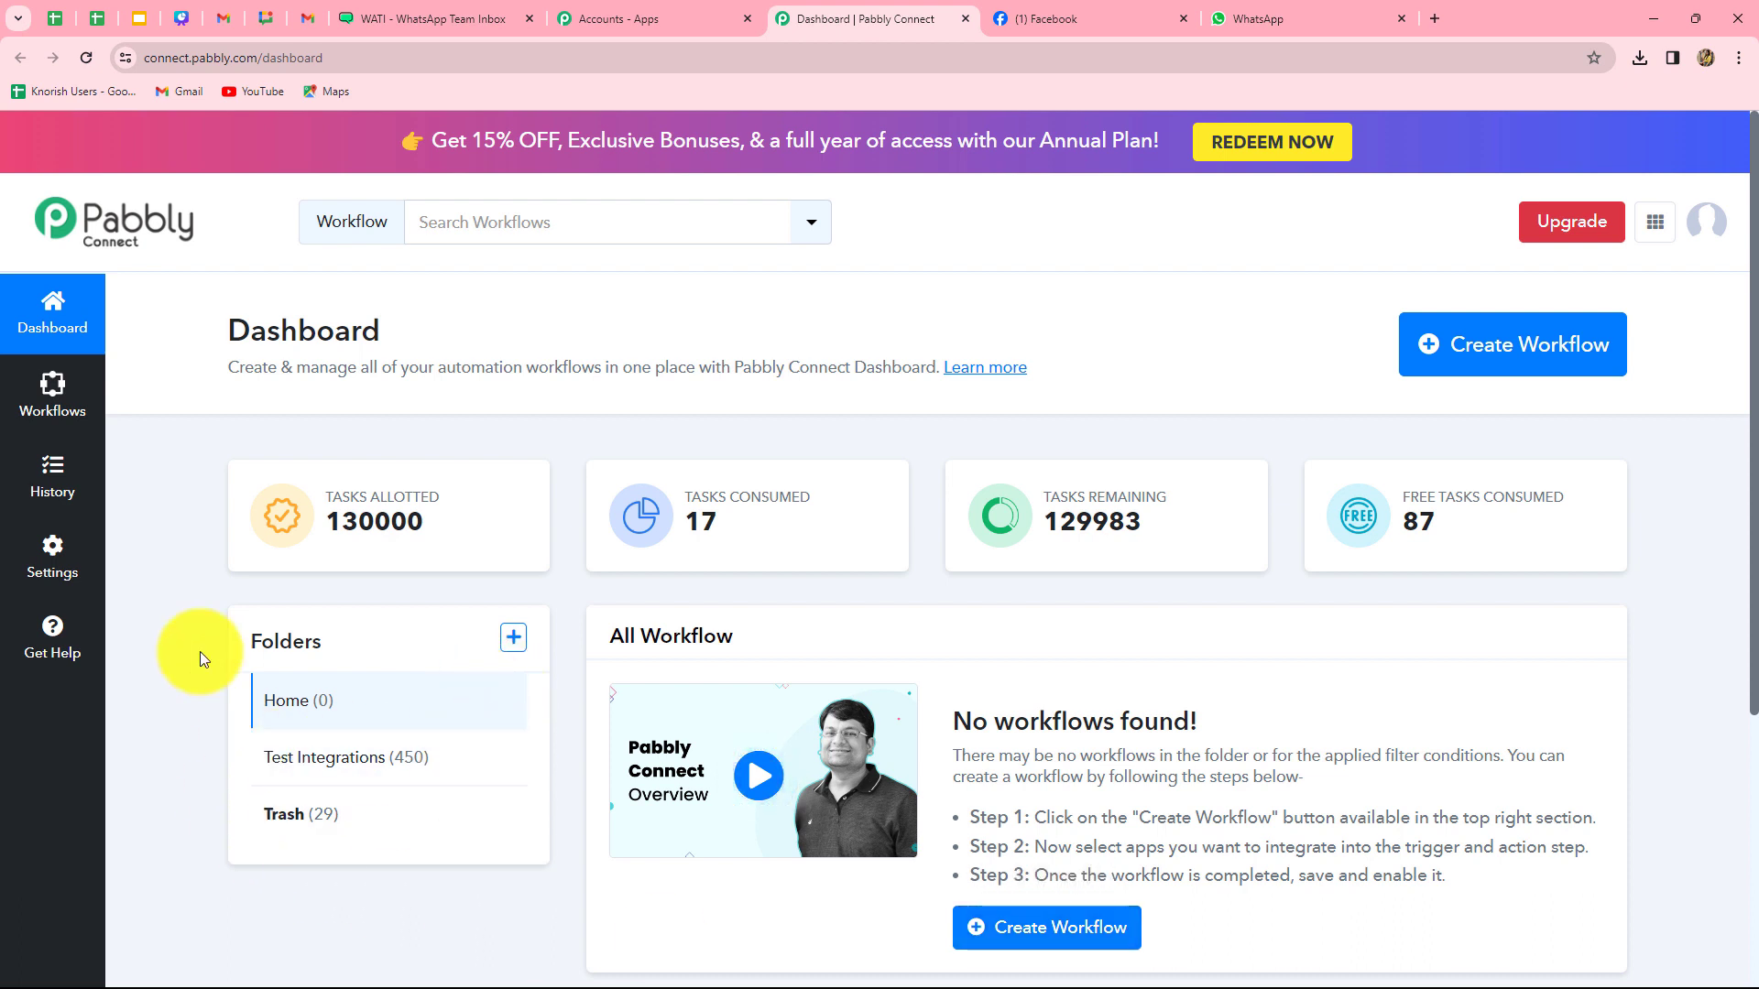
left_click(513, 637)
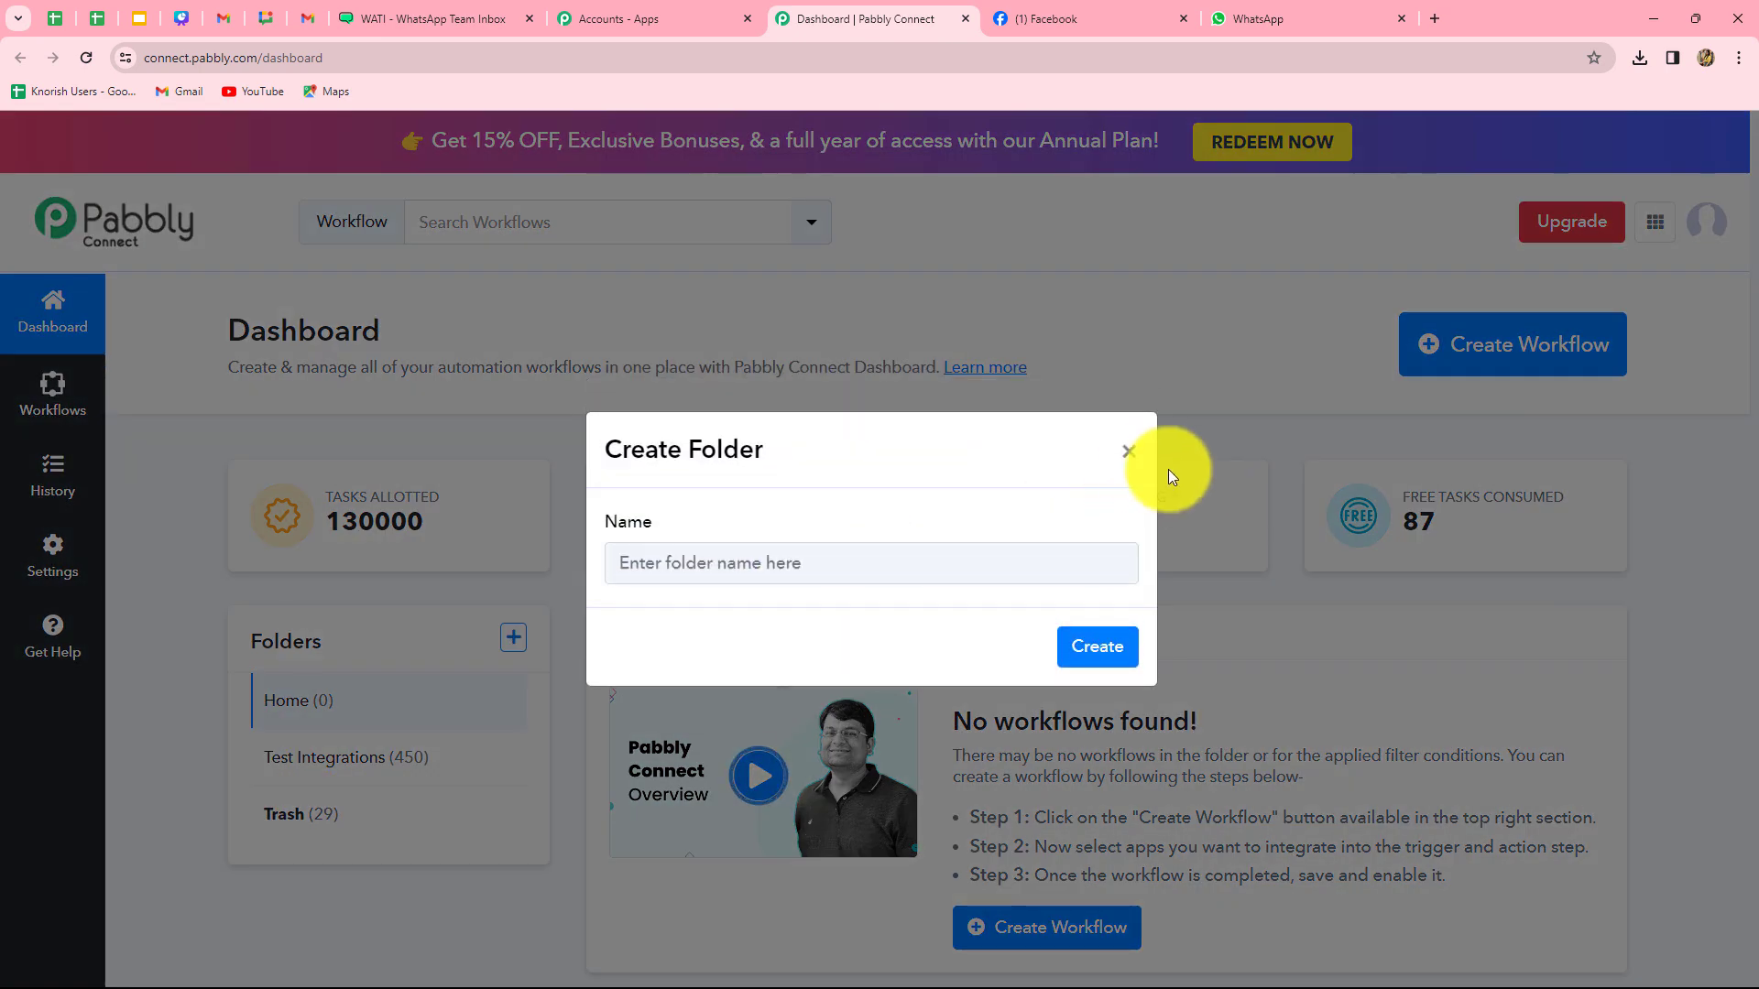
left_click(1128, 452)
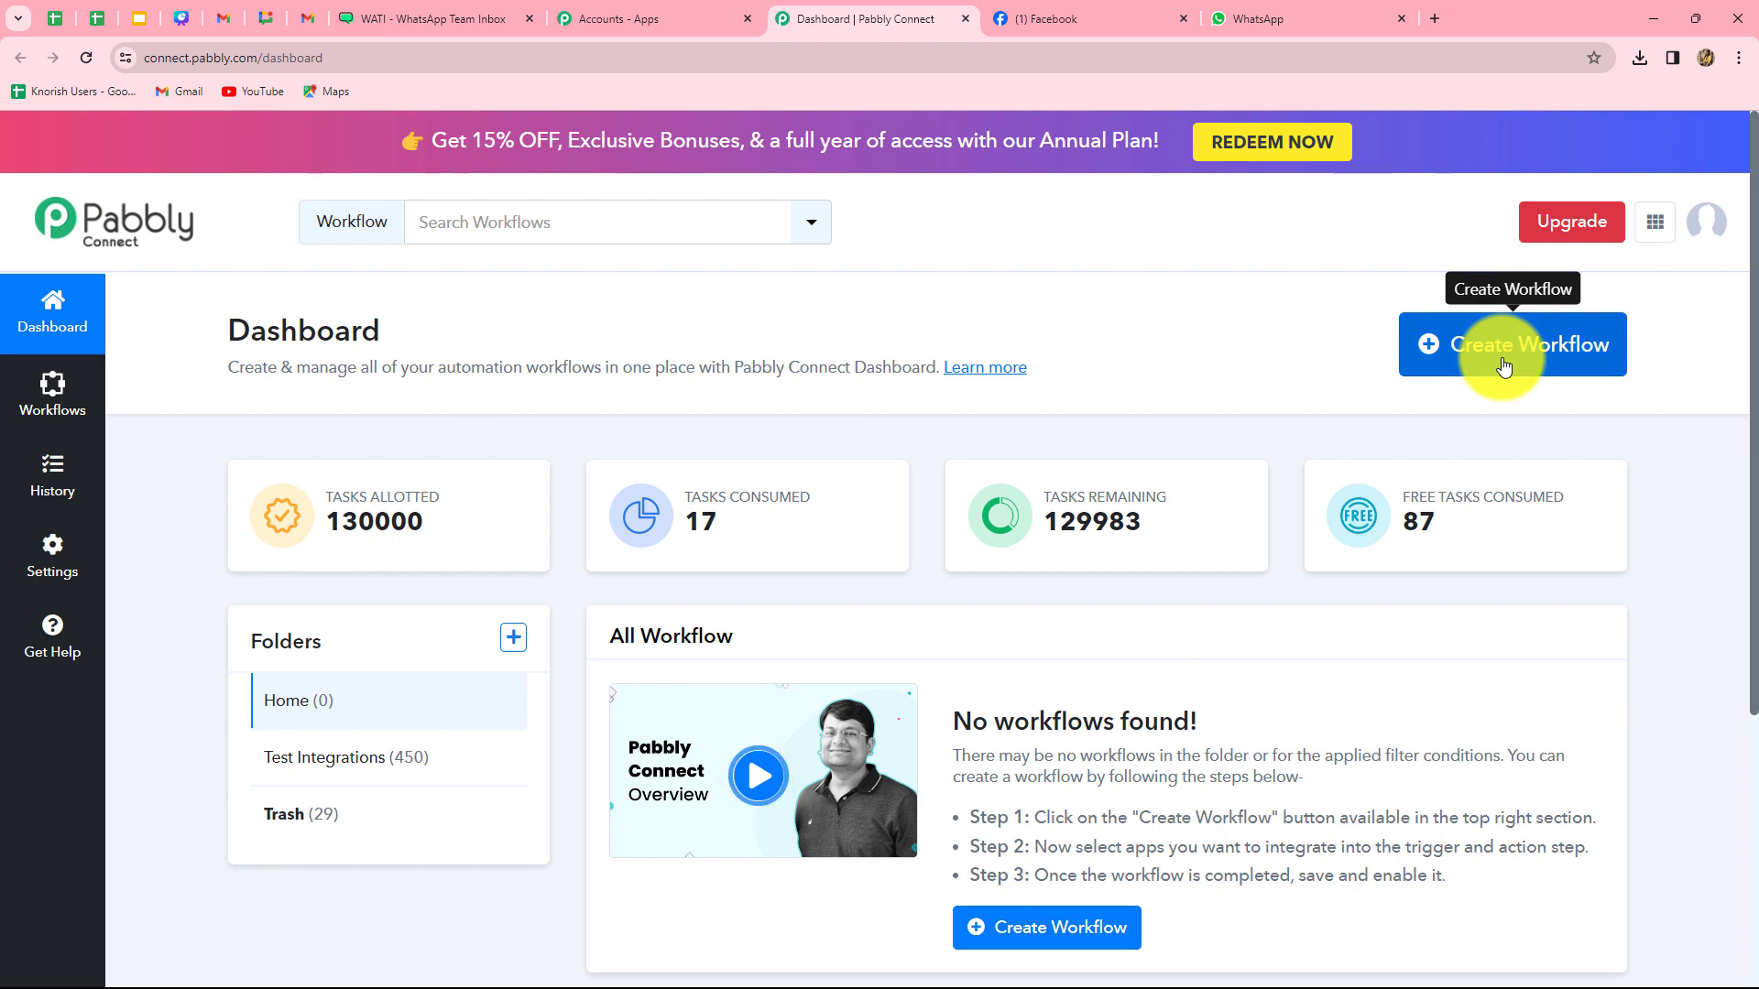
- Create the 'Send Automated WhatsApp message to Consultancy Service Le…' workflow in the Test Integrations folder
left_click(1503, 364)
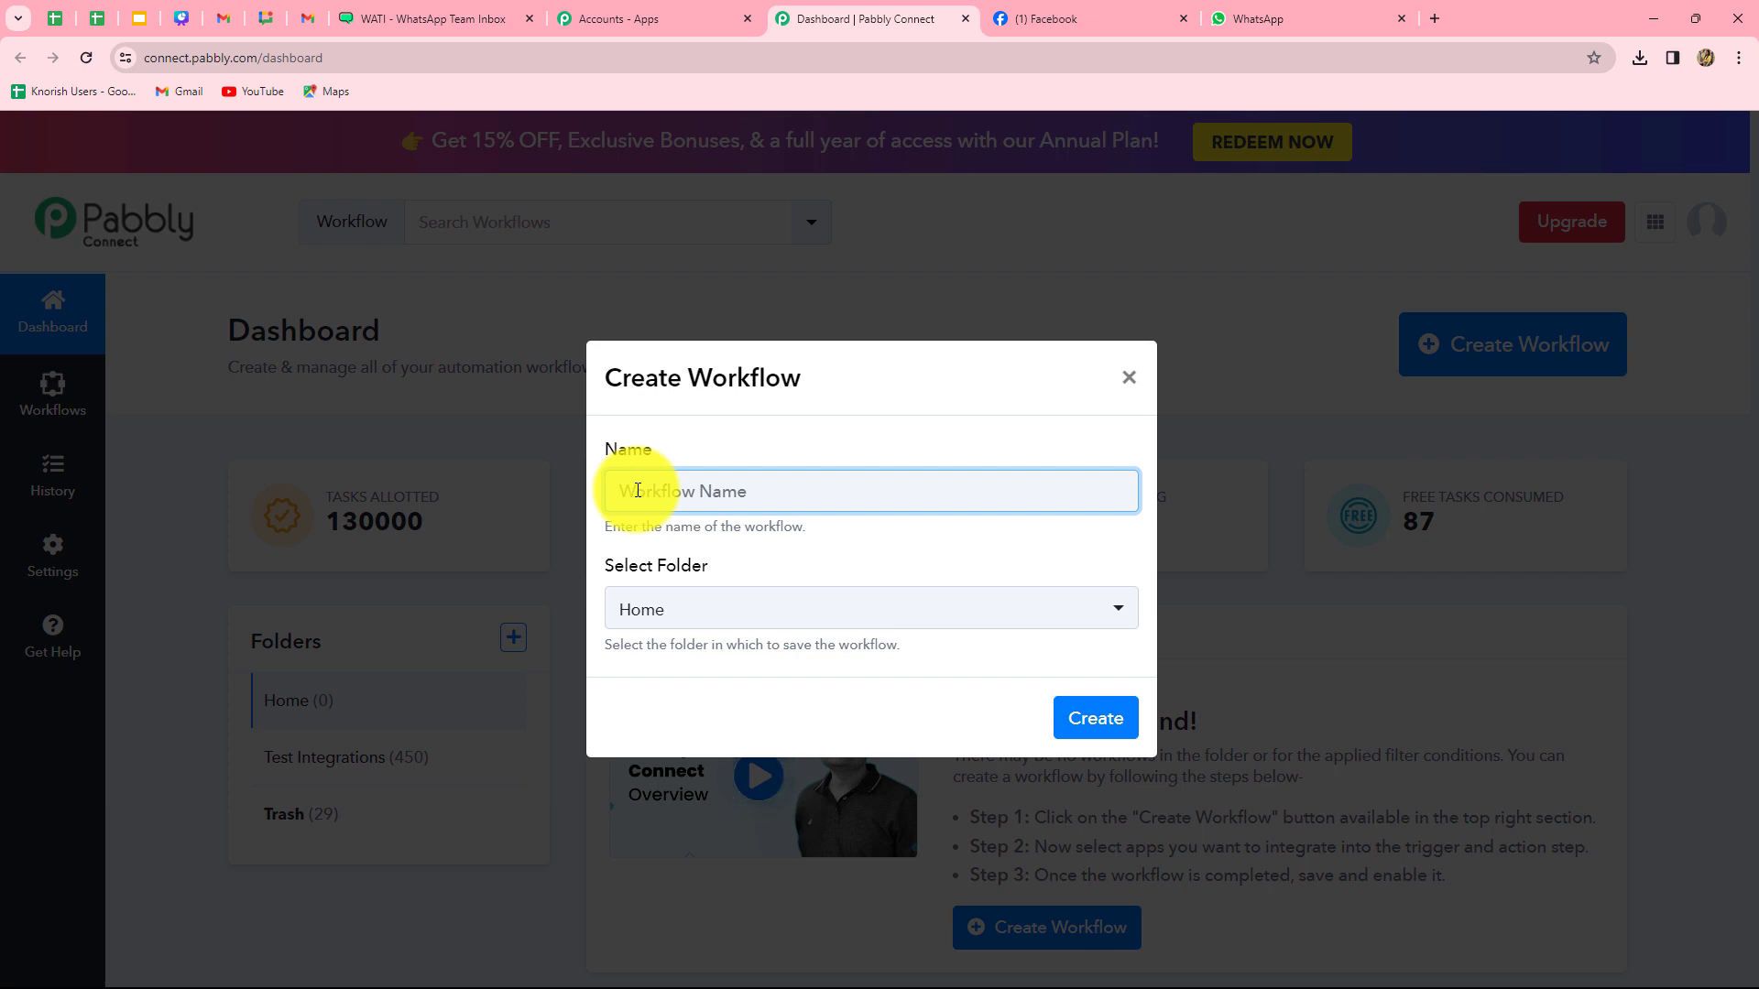
key("ctrl+v")
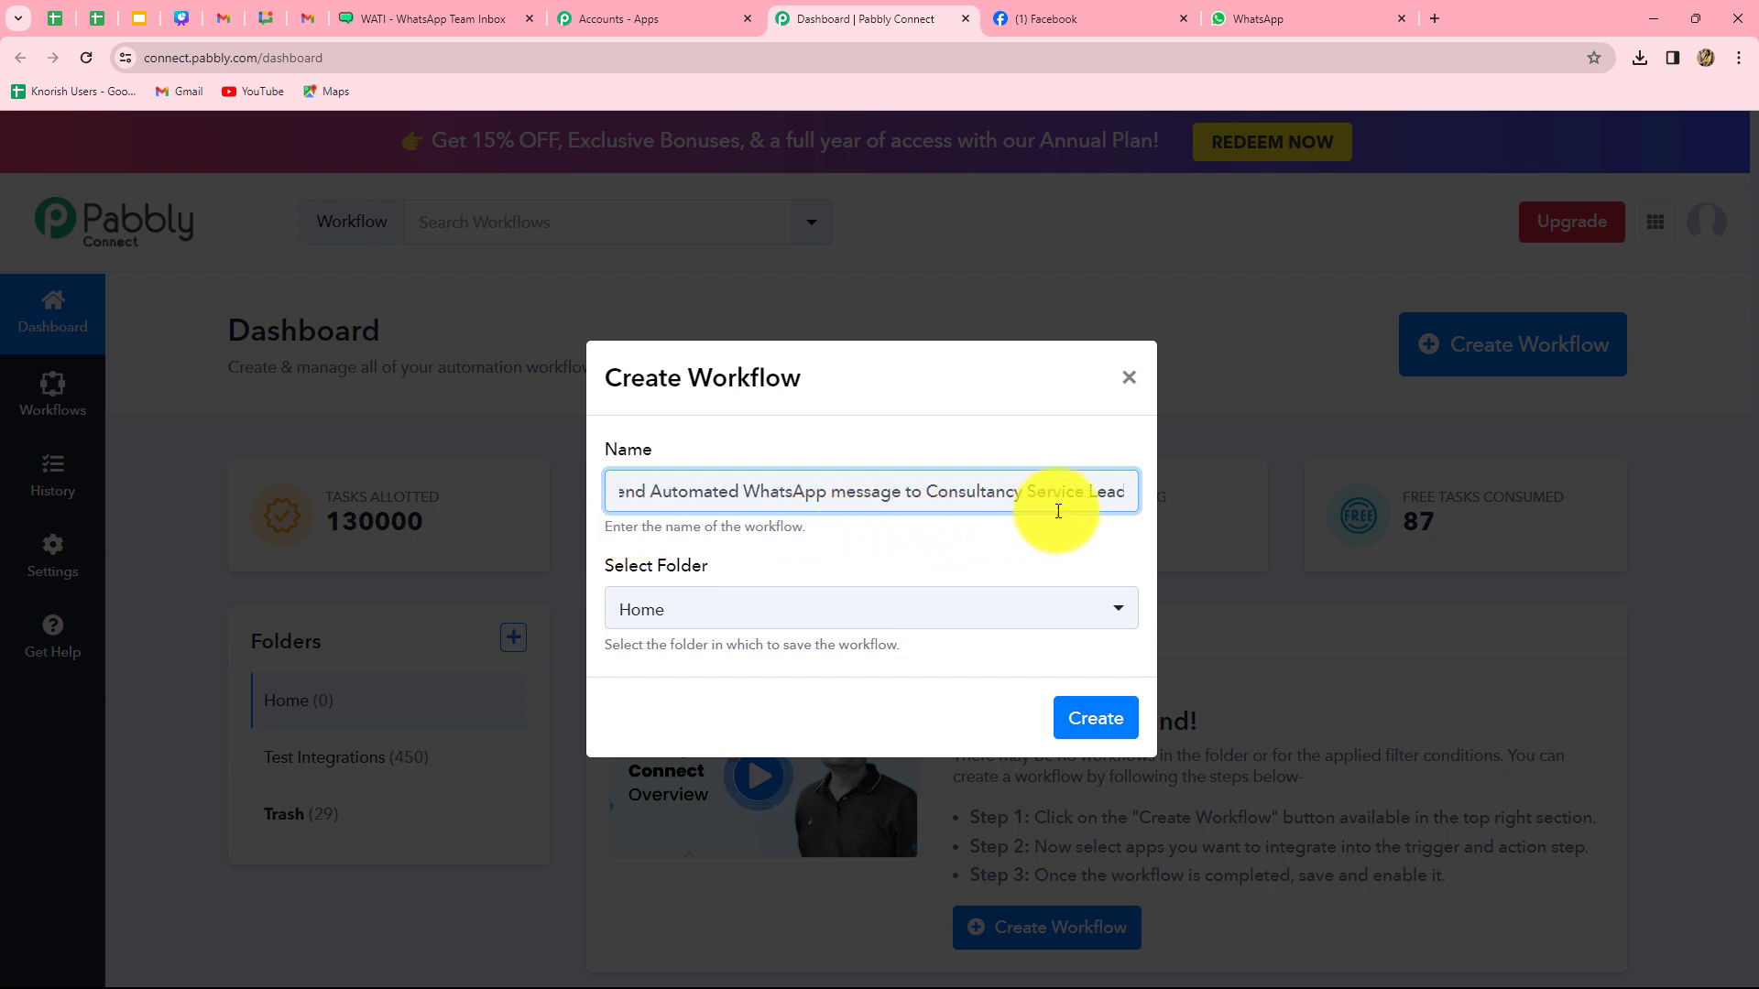
left_click(748, 605)
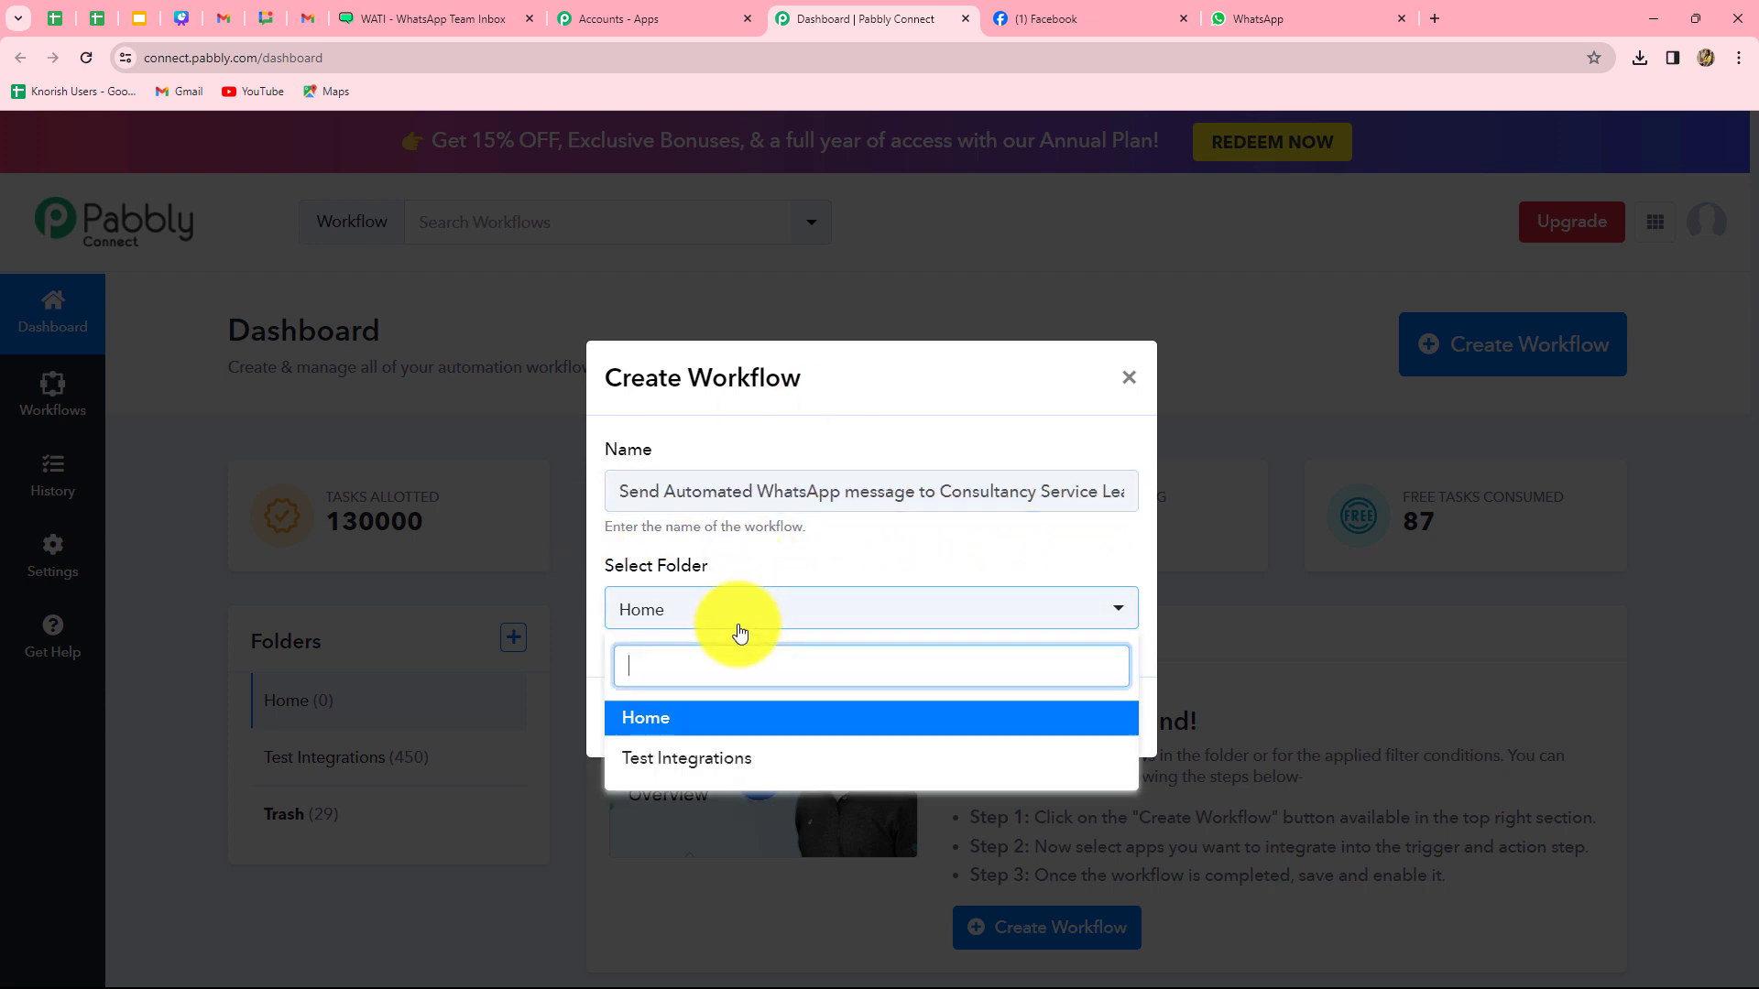
left_click(734, 766)
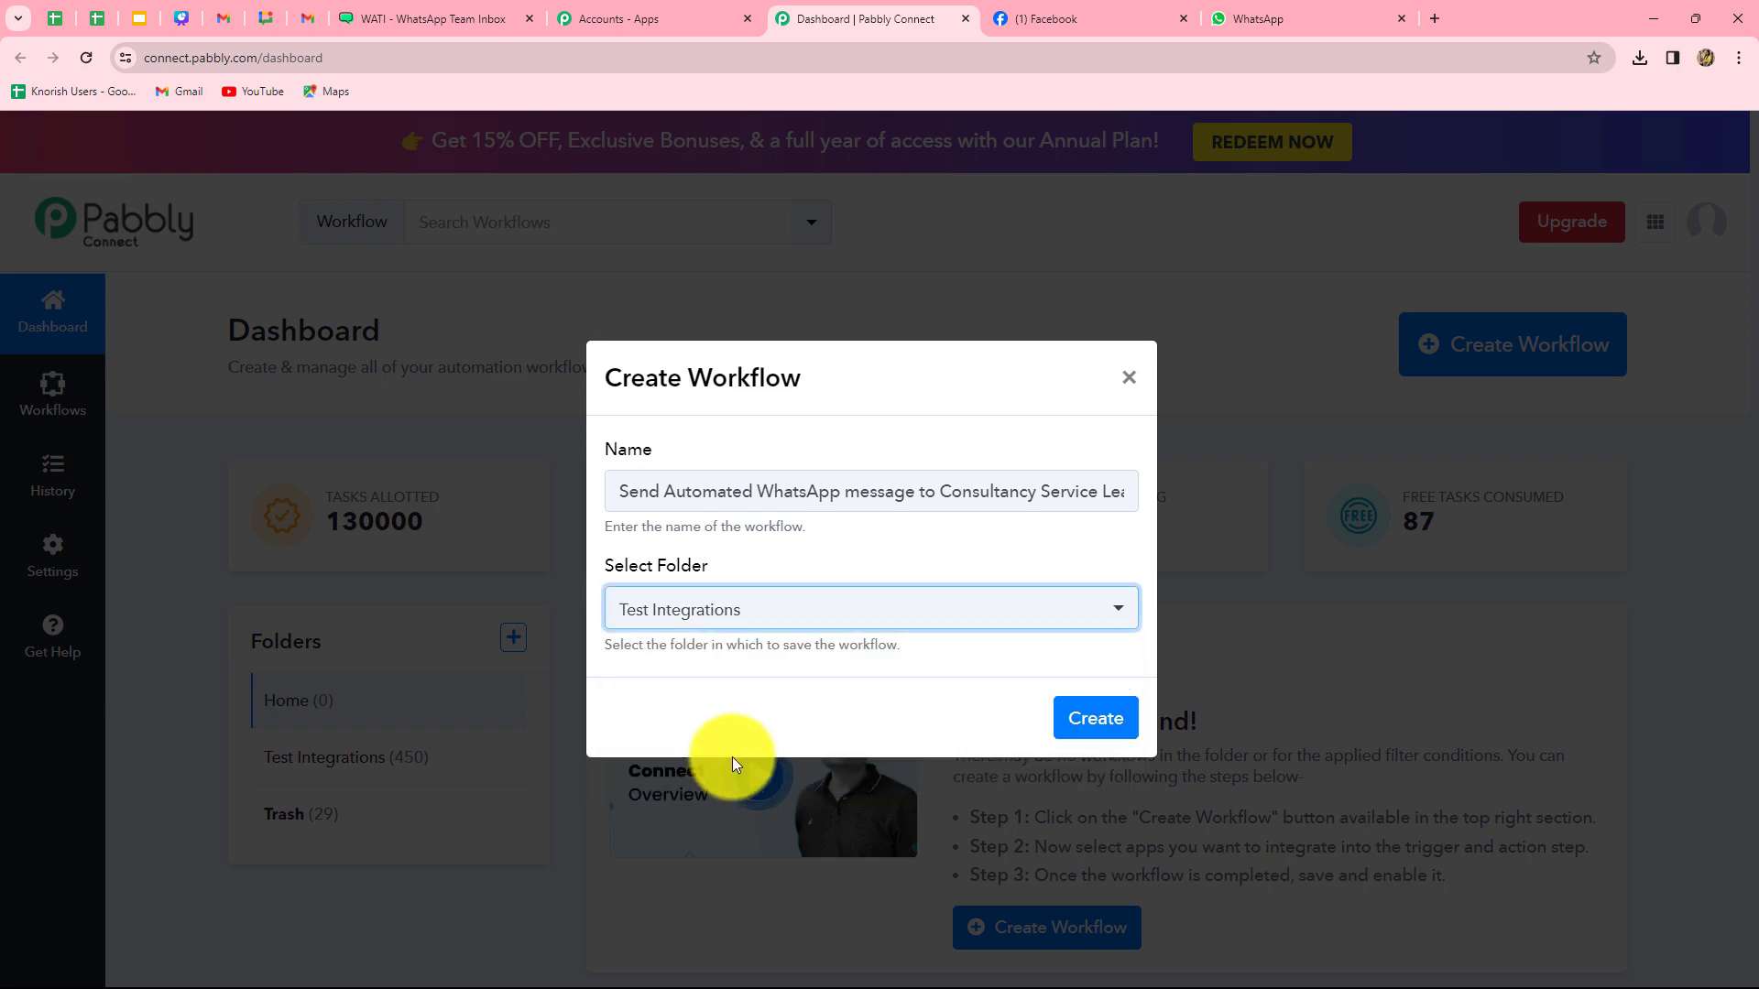
left_click(1094, 719)
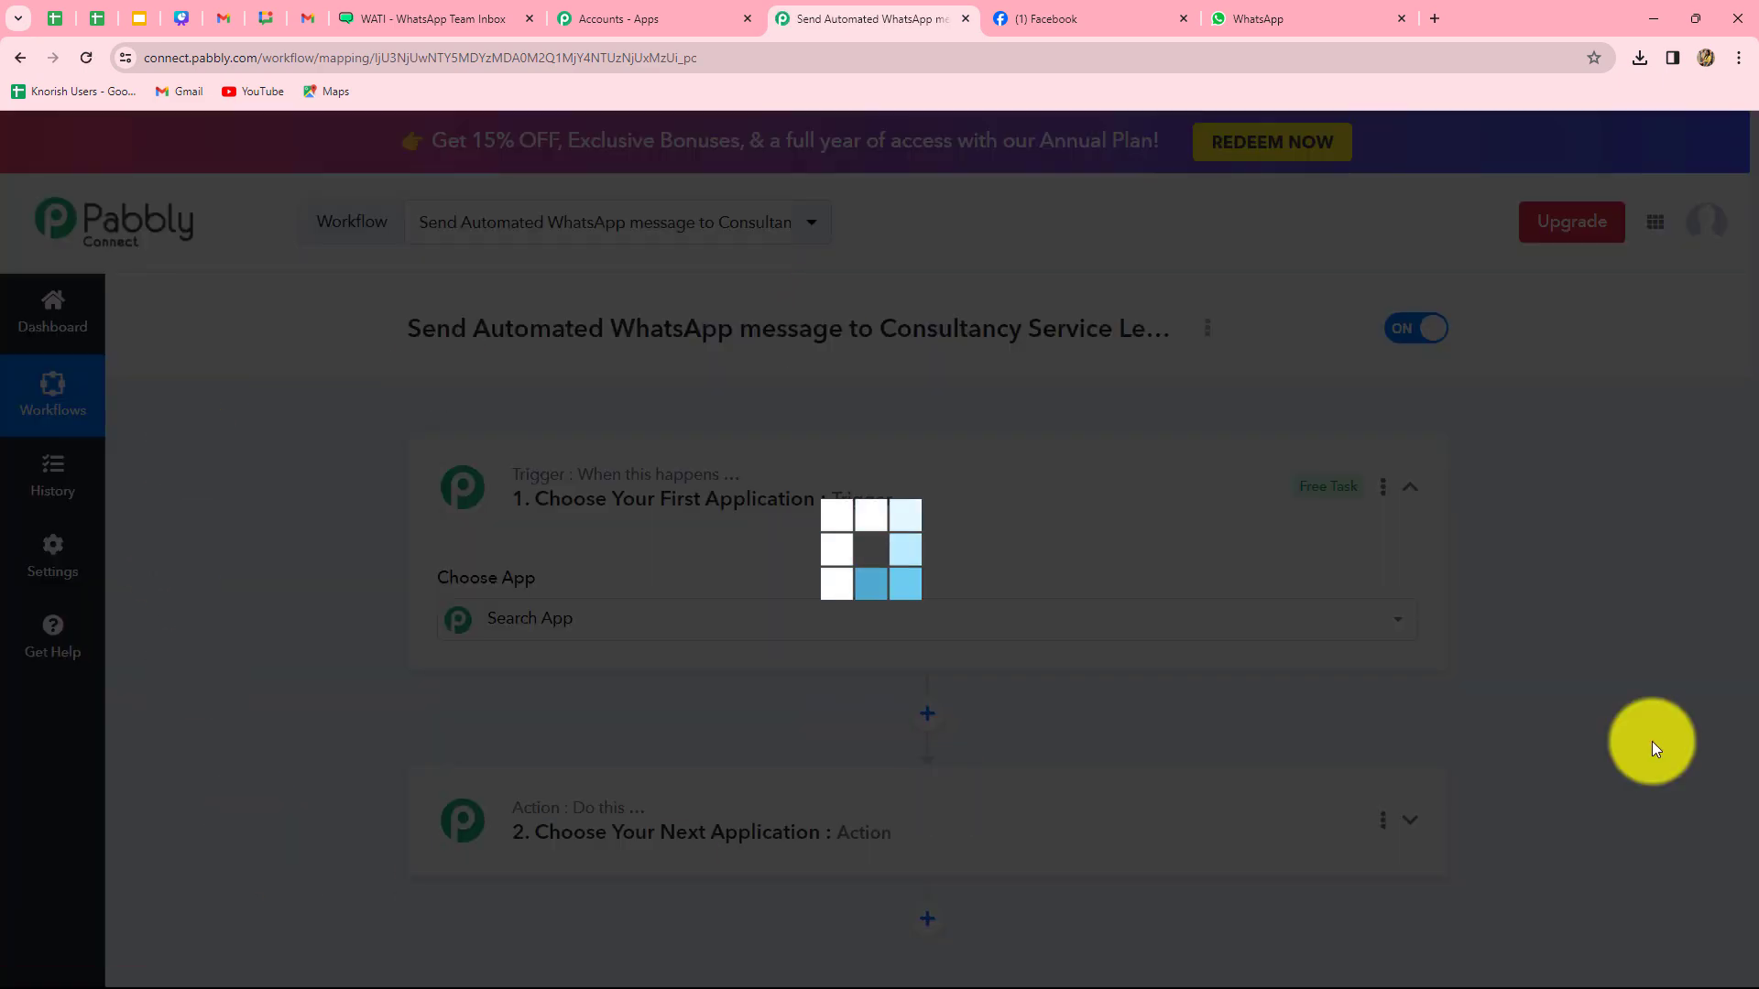
scroll(1652, 741, "down", 3)
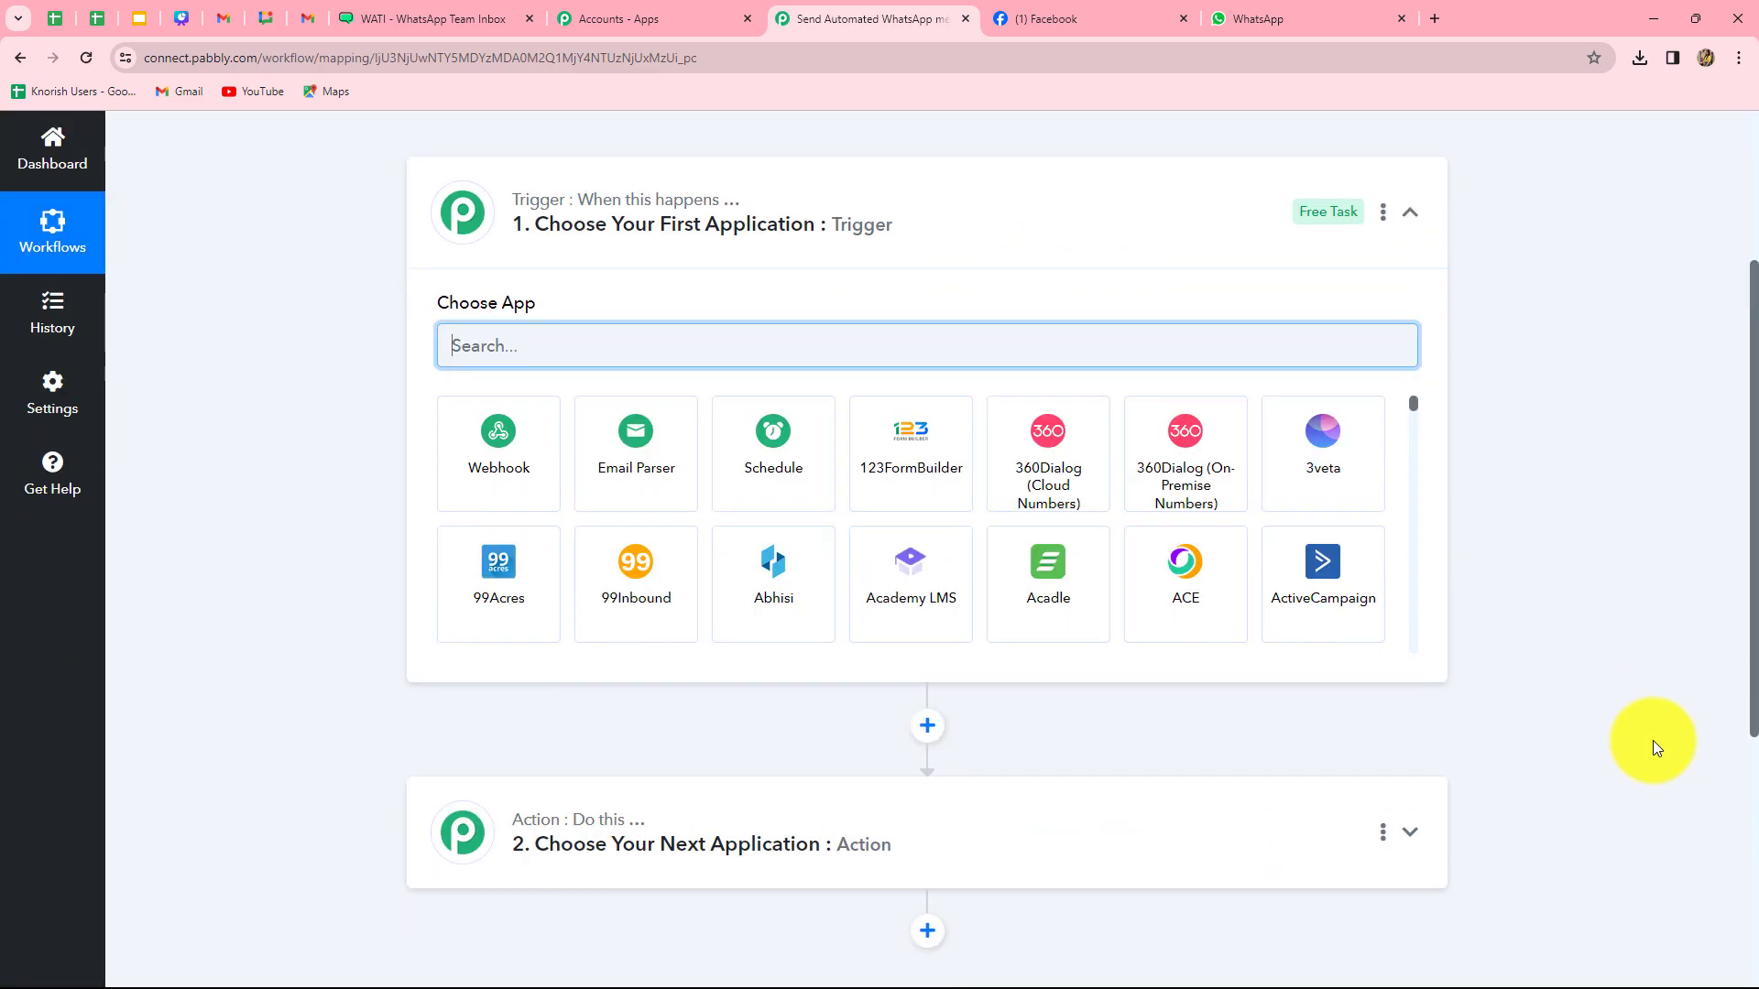
scroll(1652, 741, "up", 2)
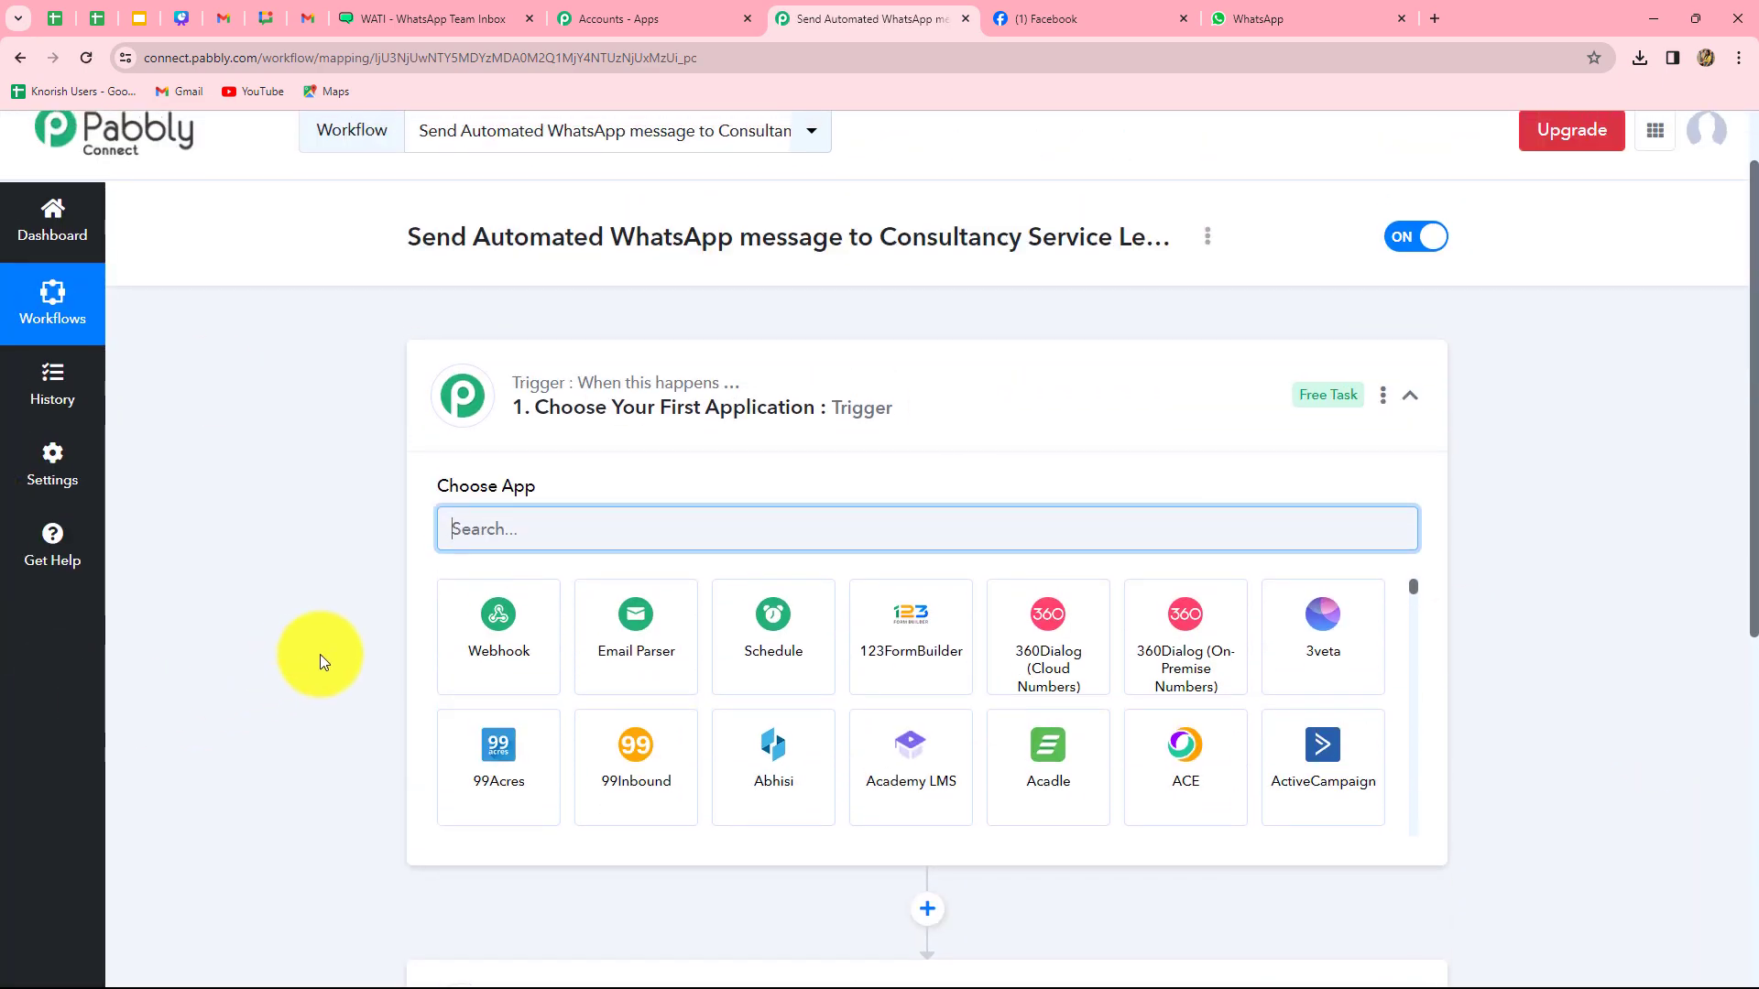
scroll(320, 654, "down", 2)
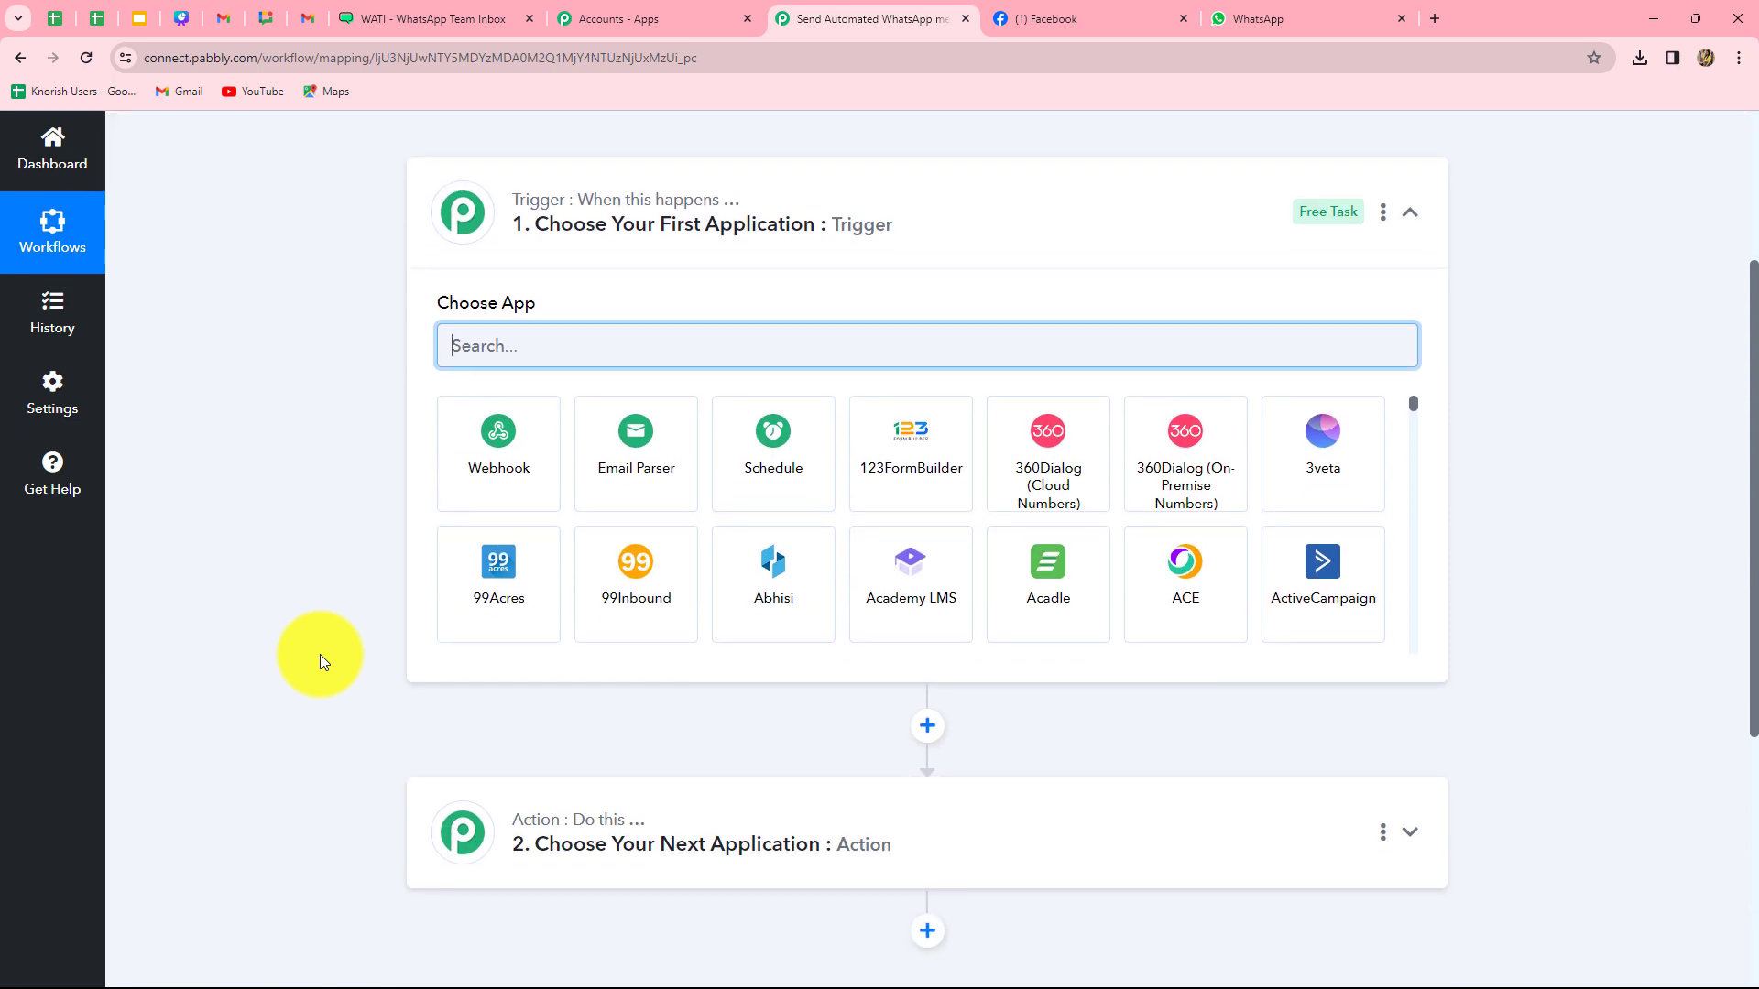
scroll(320, 654, "up", 1)
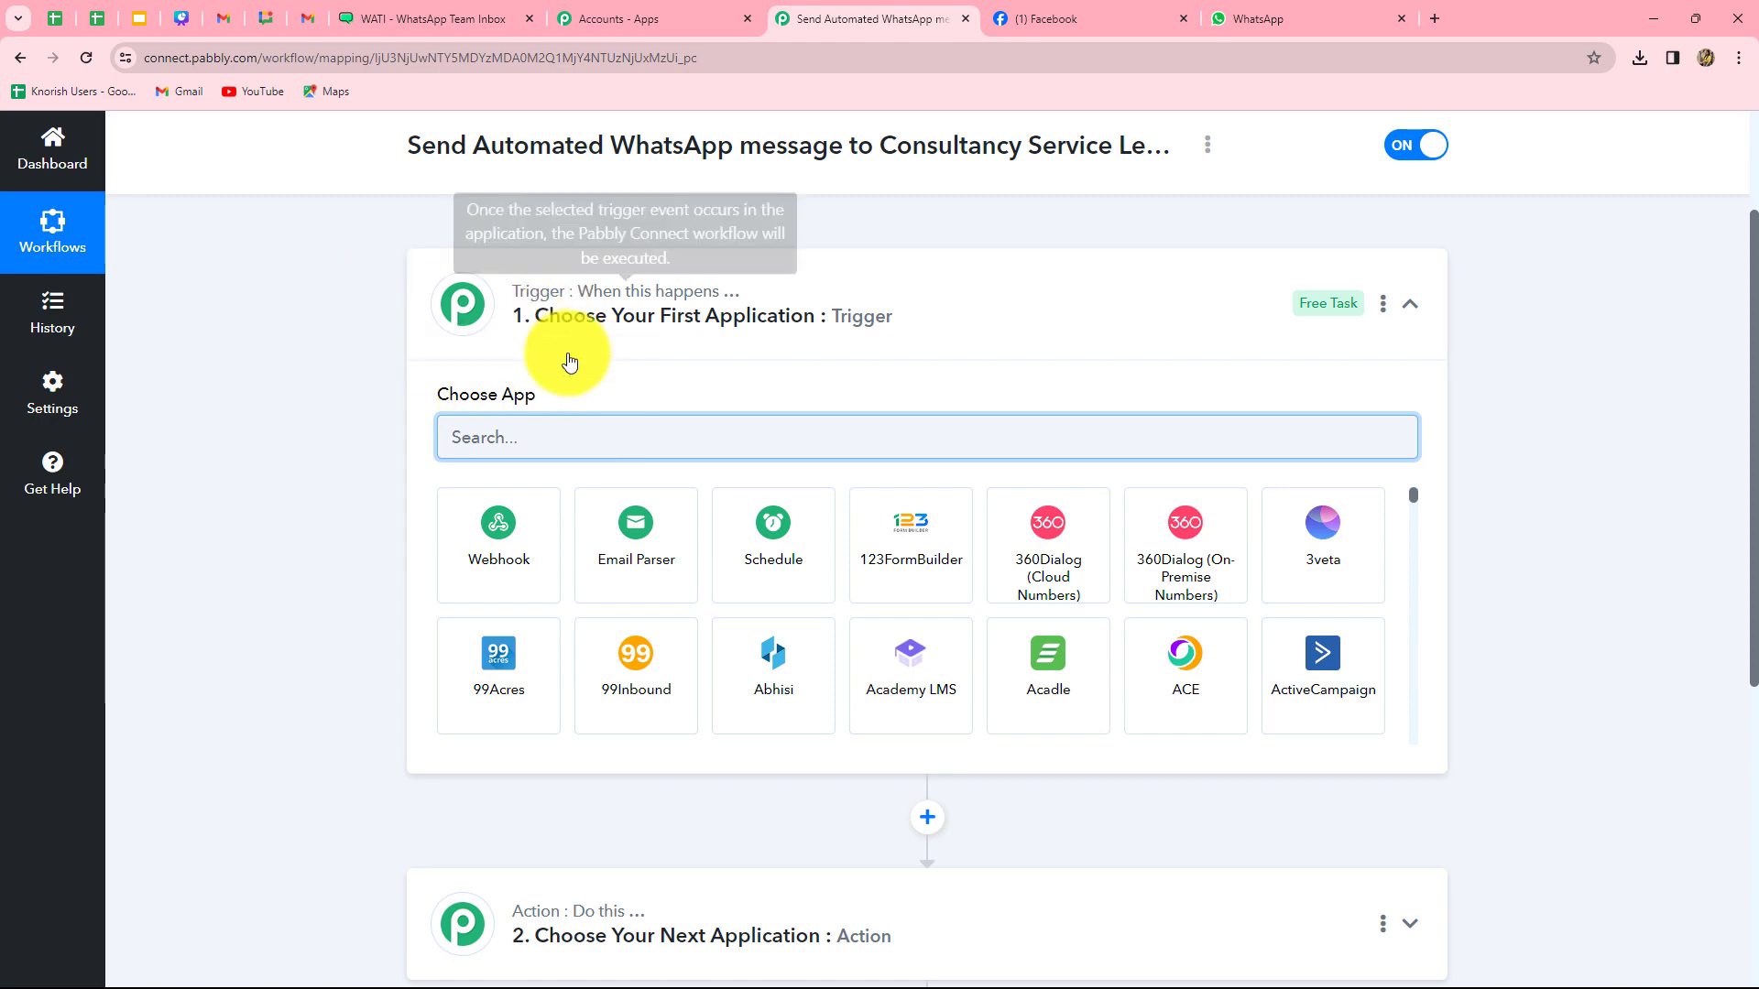
scroll(348, 820, "down", 3)
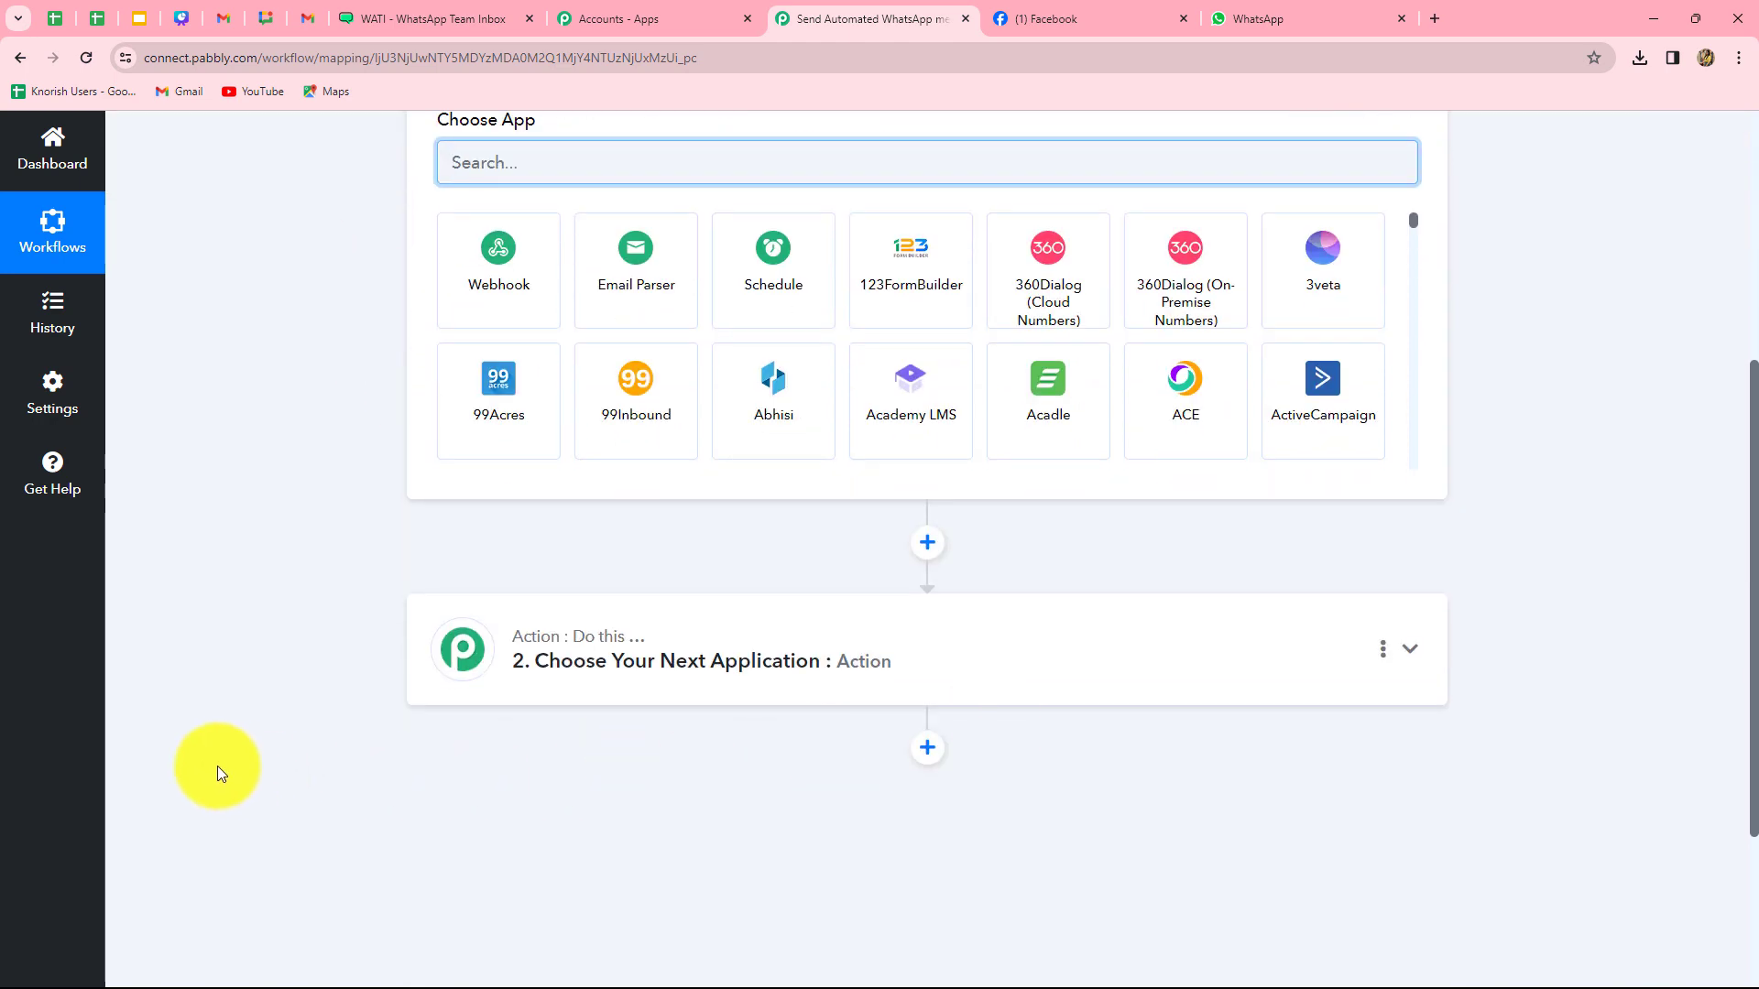
scroll(222, 696, "up", 3)
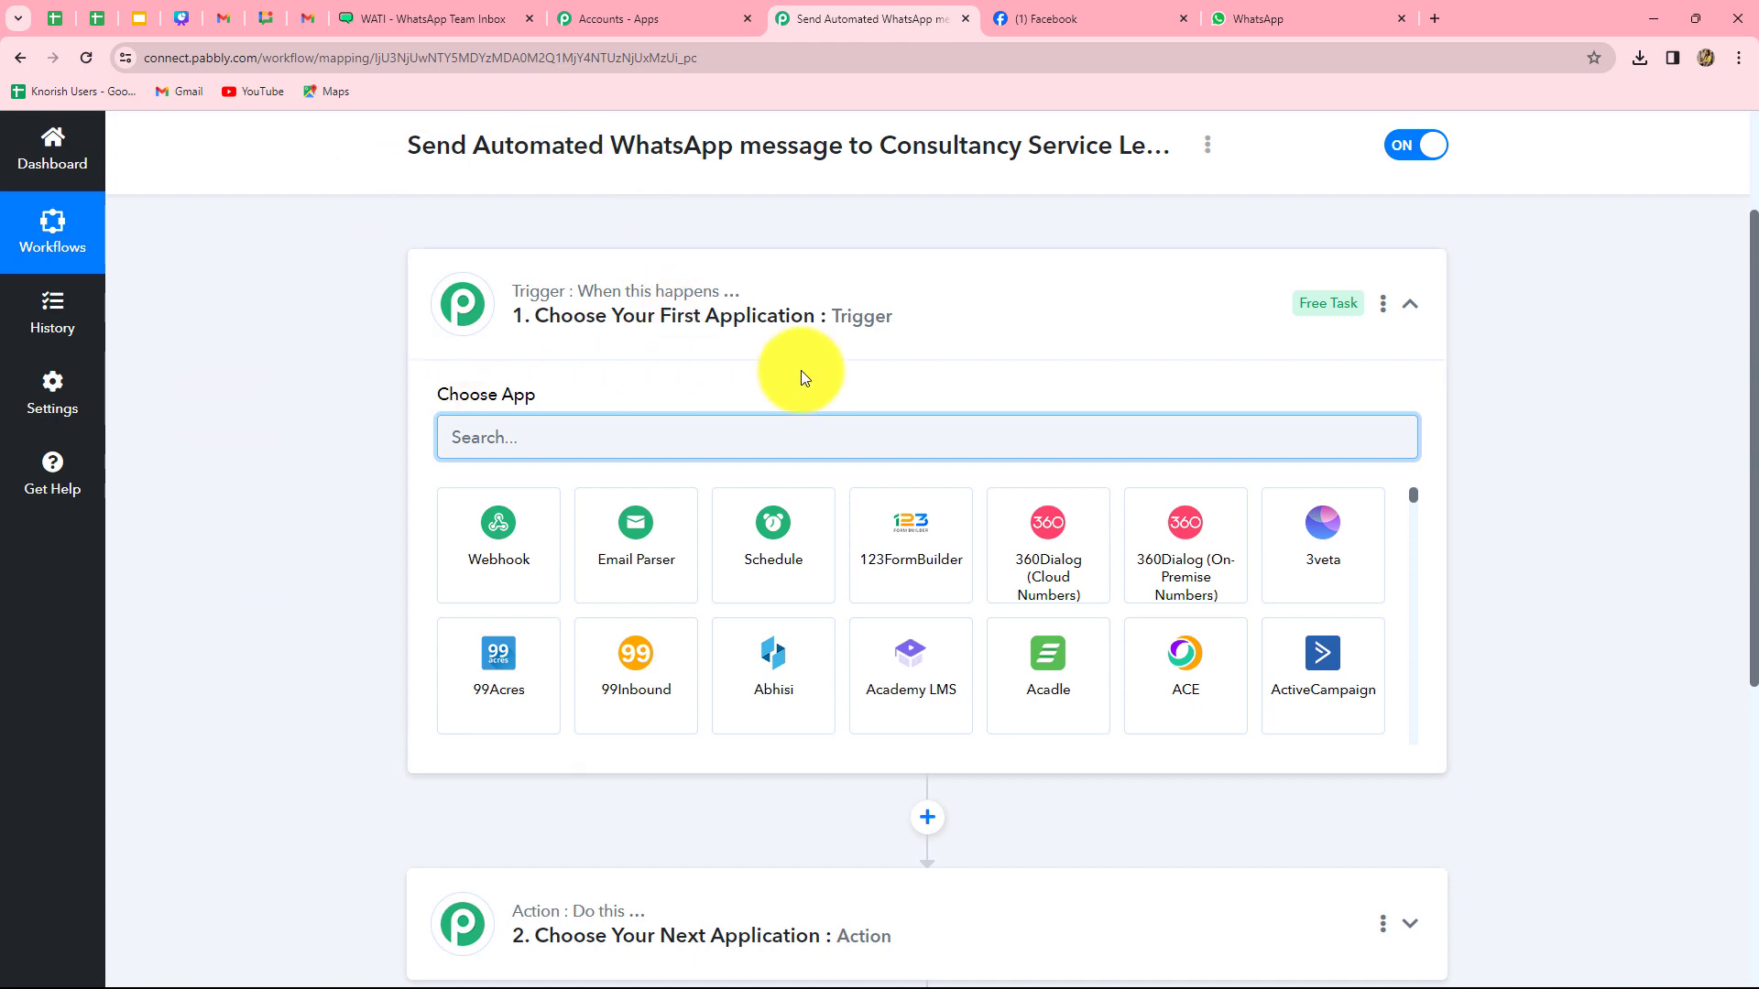
scroll(348, 574, "down", 5)
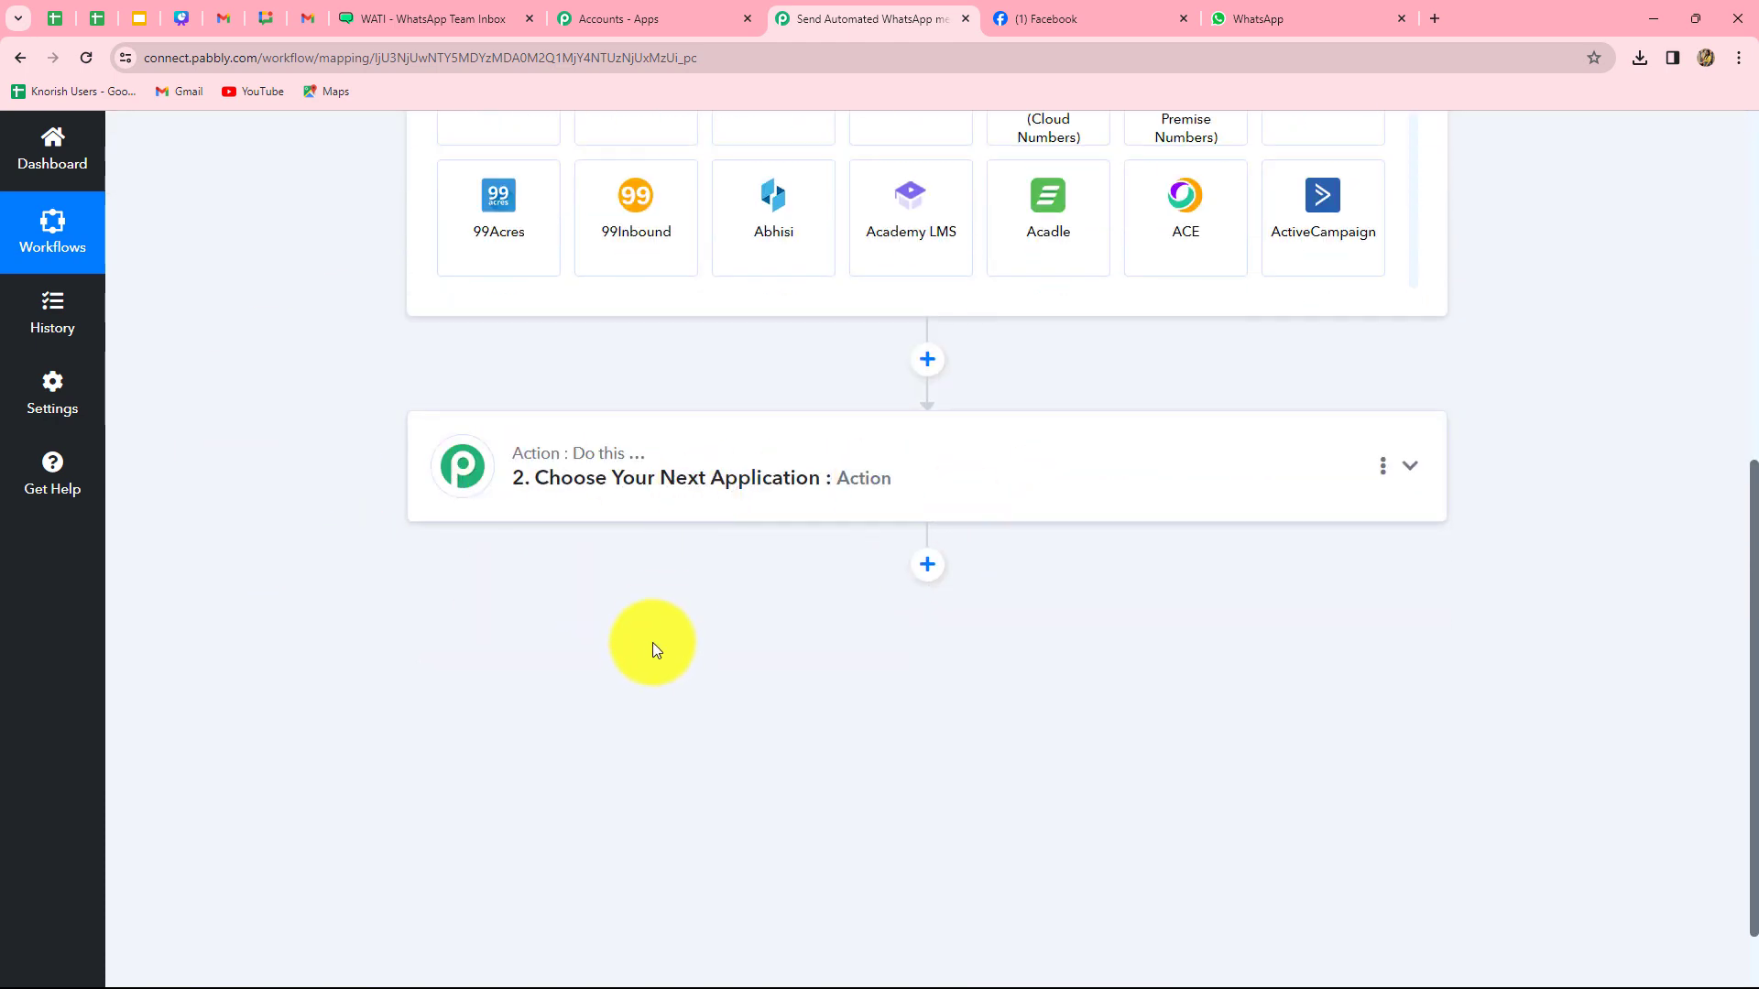
scroll(612, 655, "up", 4)
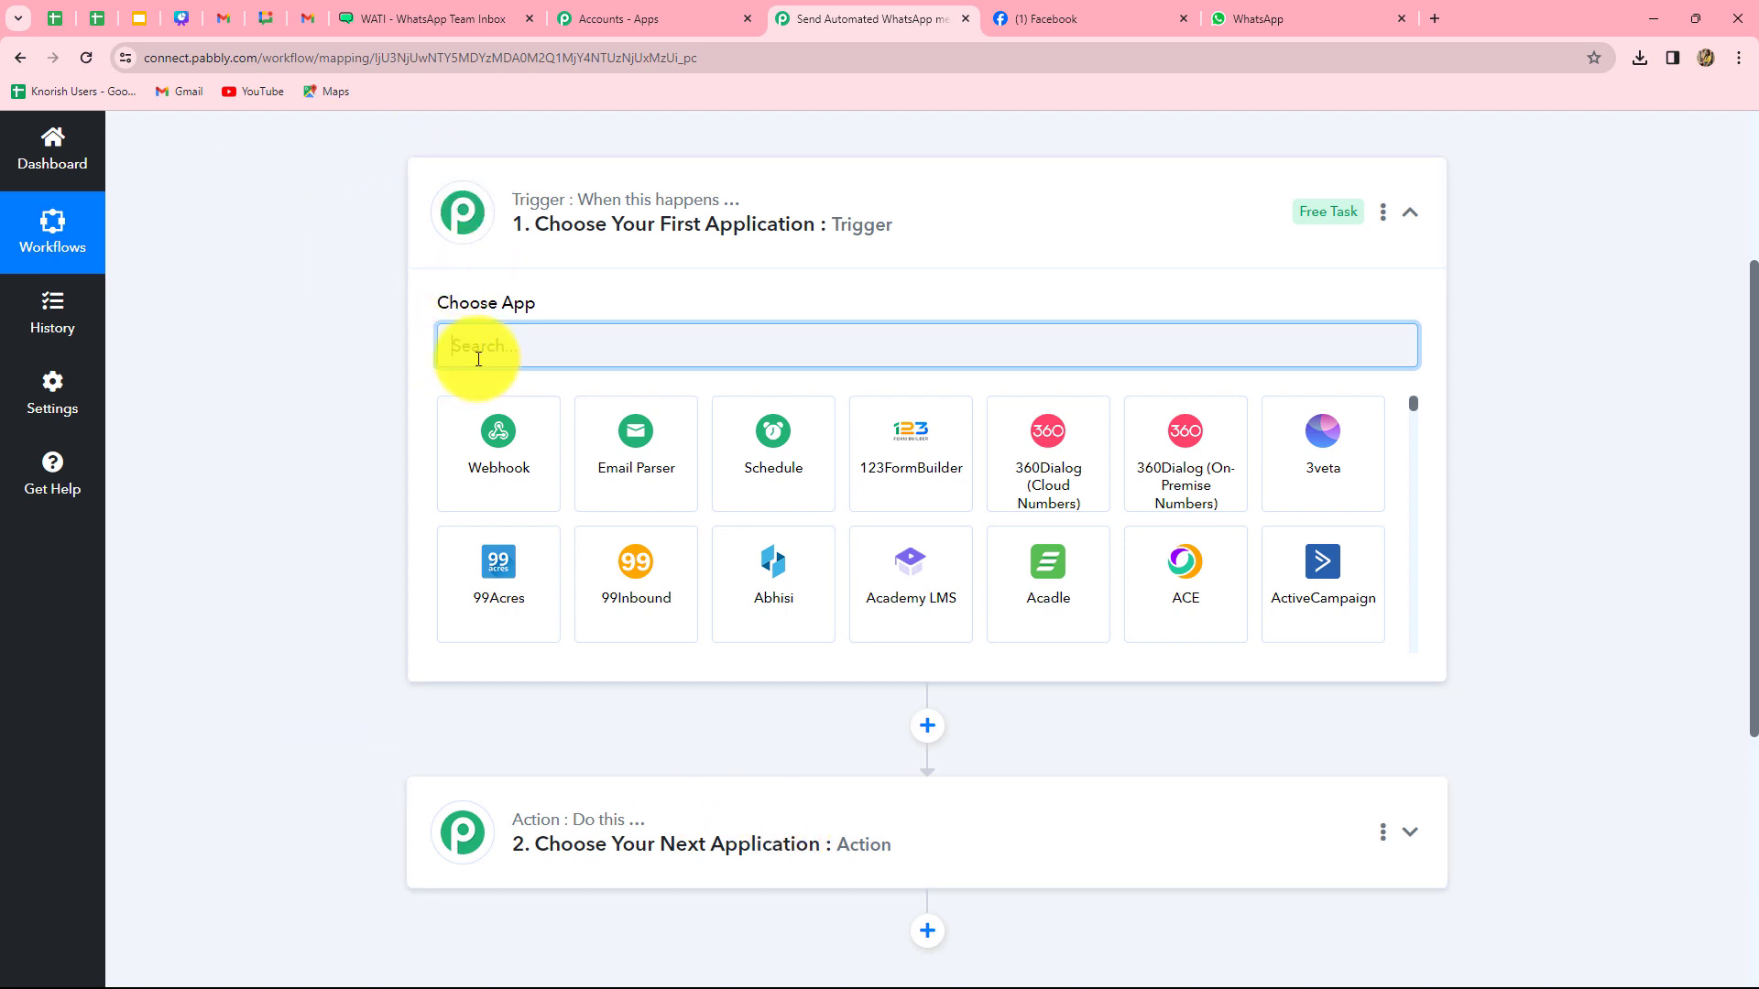
- Set the trigger app to Facebook Lead Ads with the New Lead (Instant) event
type("Face")
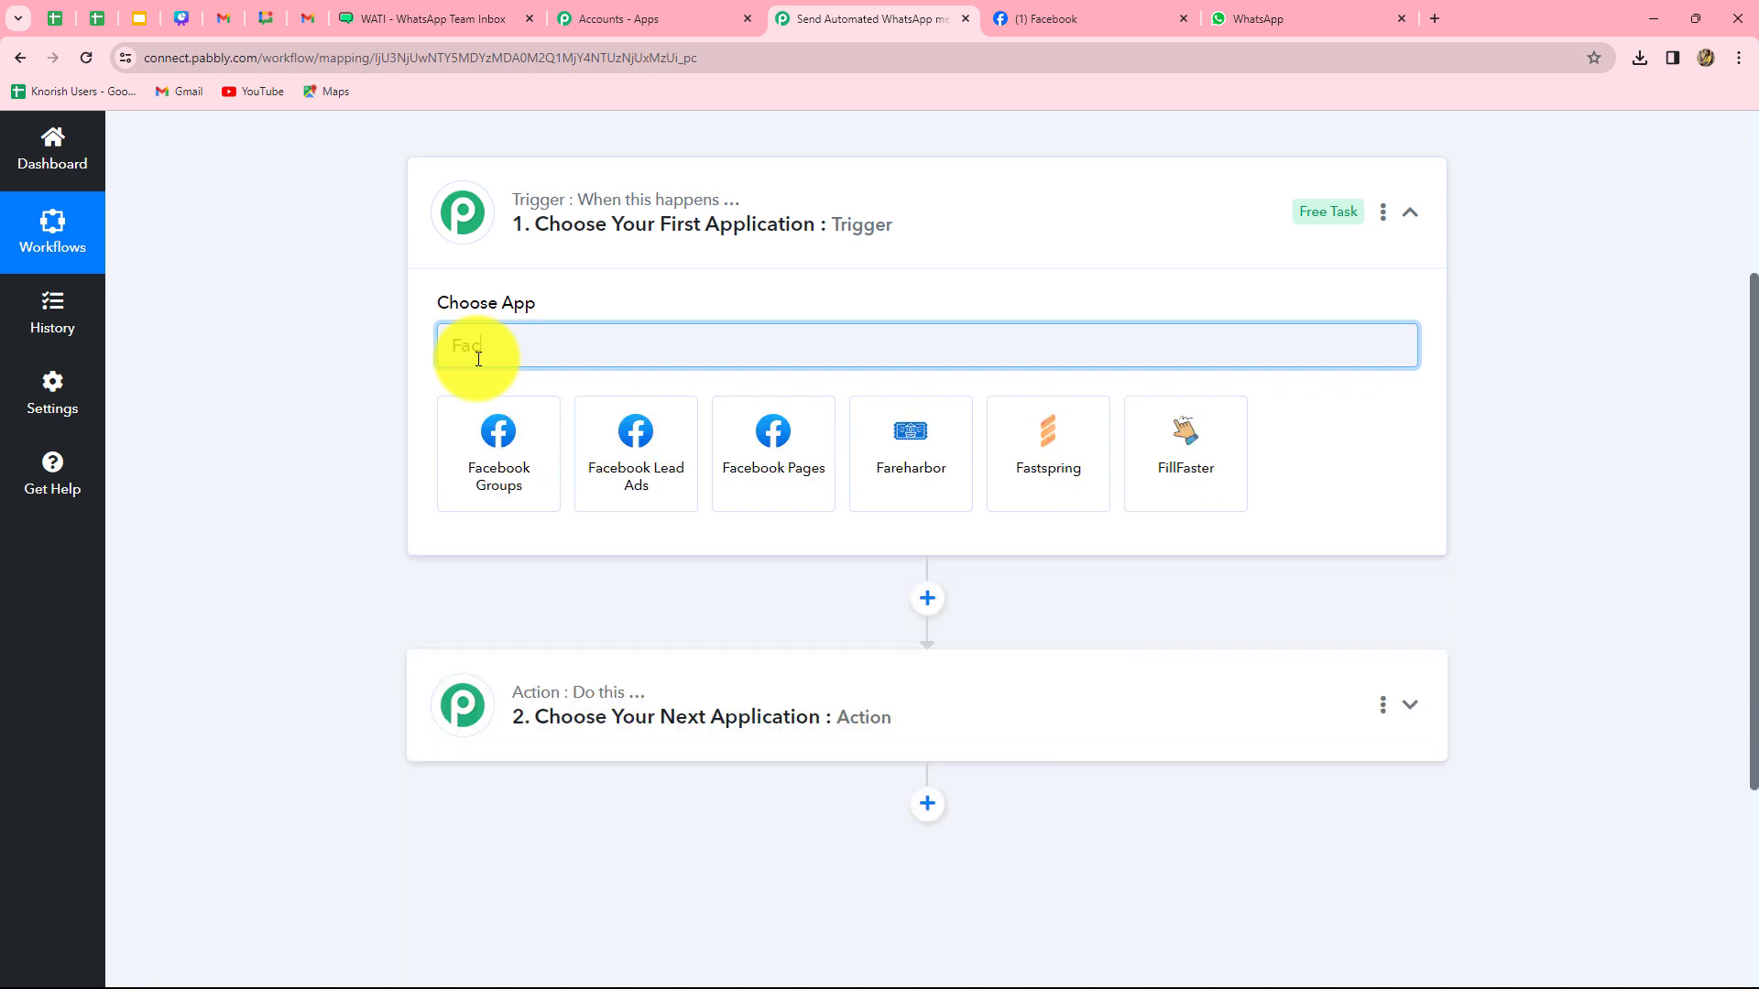
left_click(635, 476)
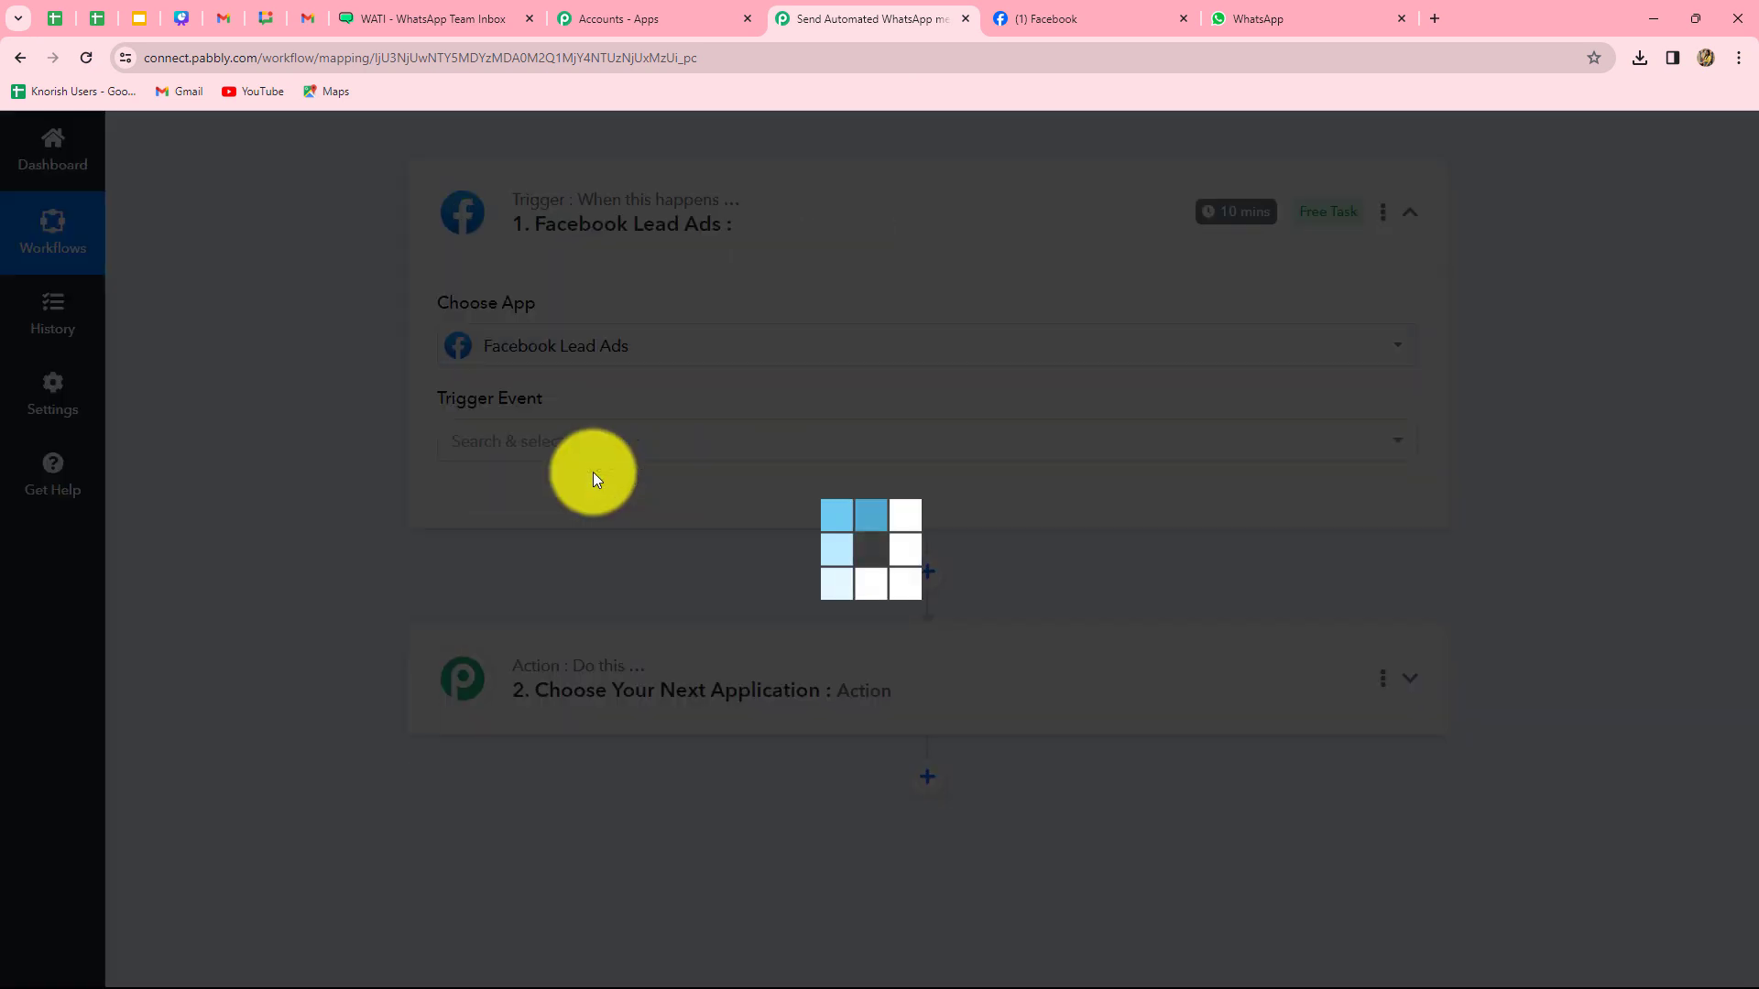
left_click(527, 446)
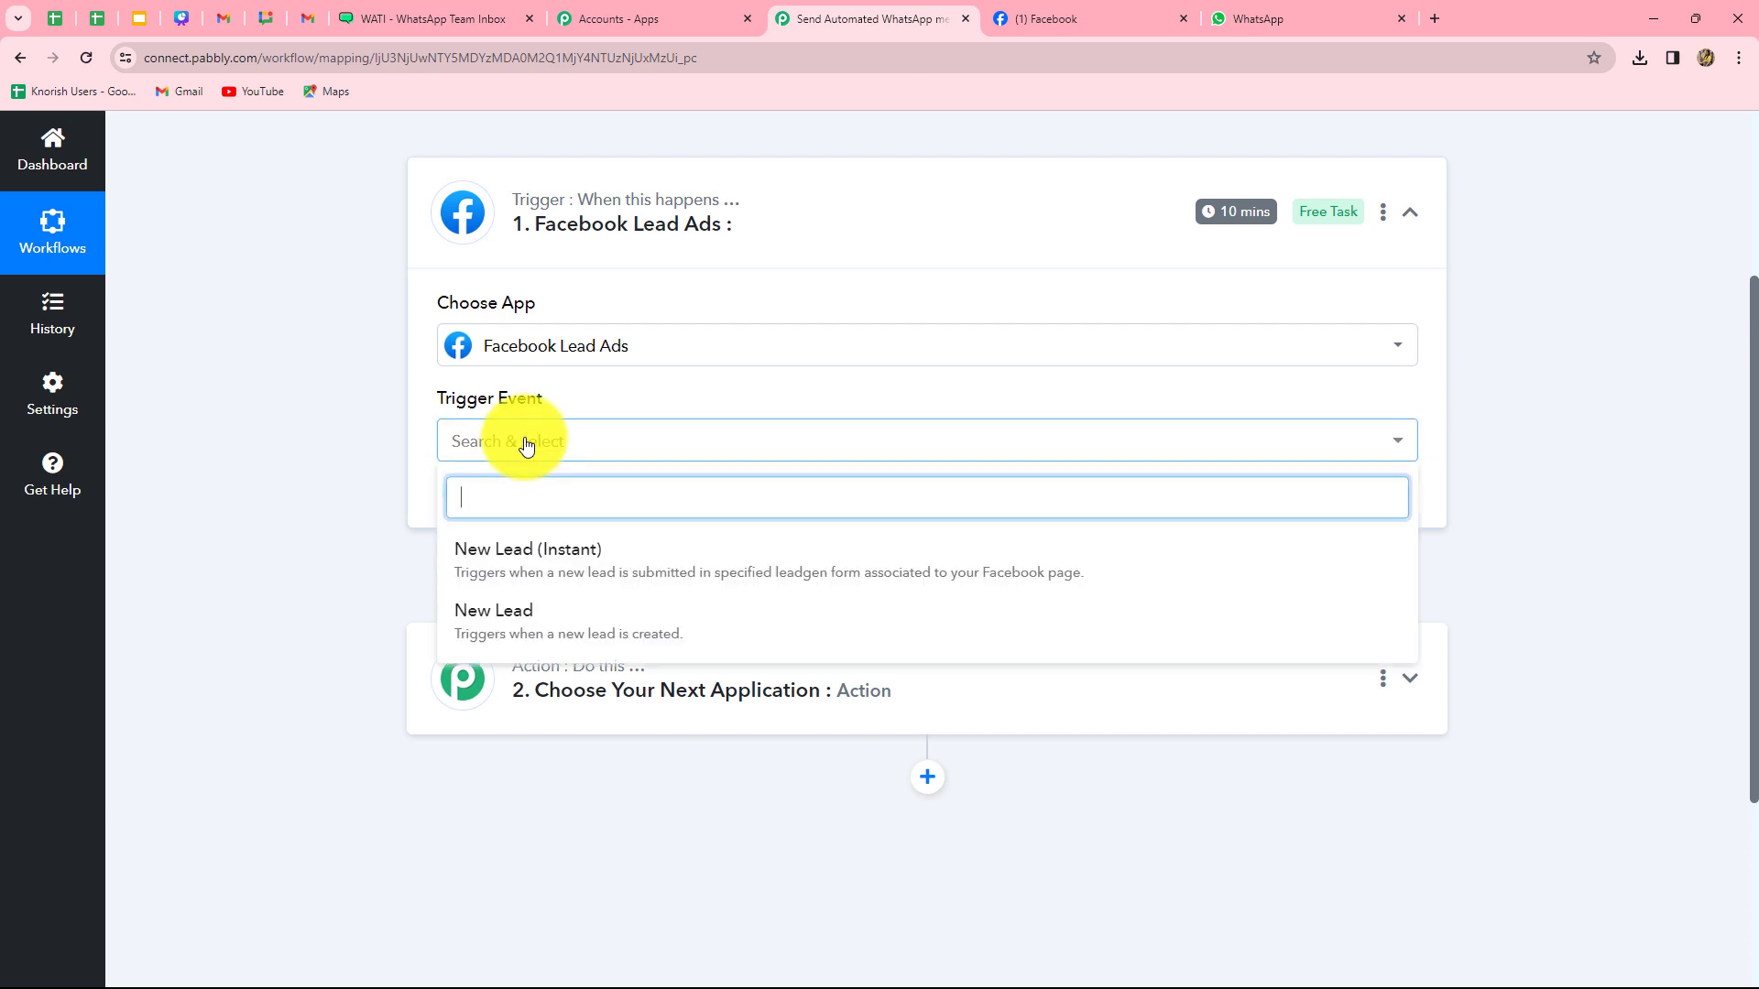
left_click(555, 575)
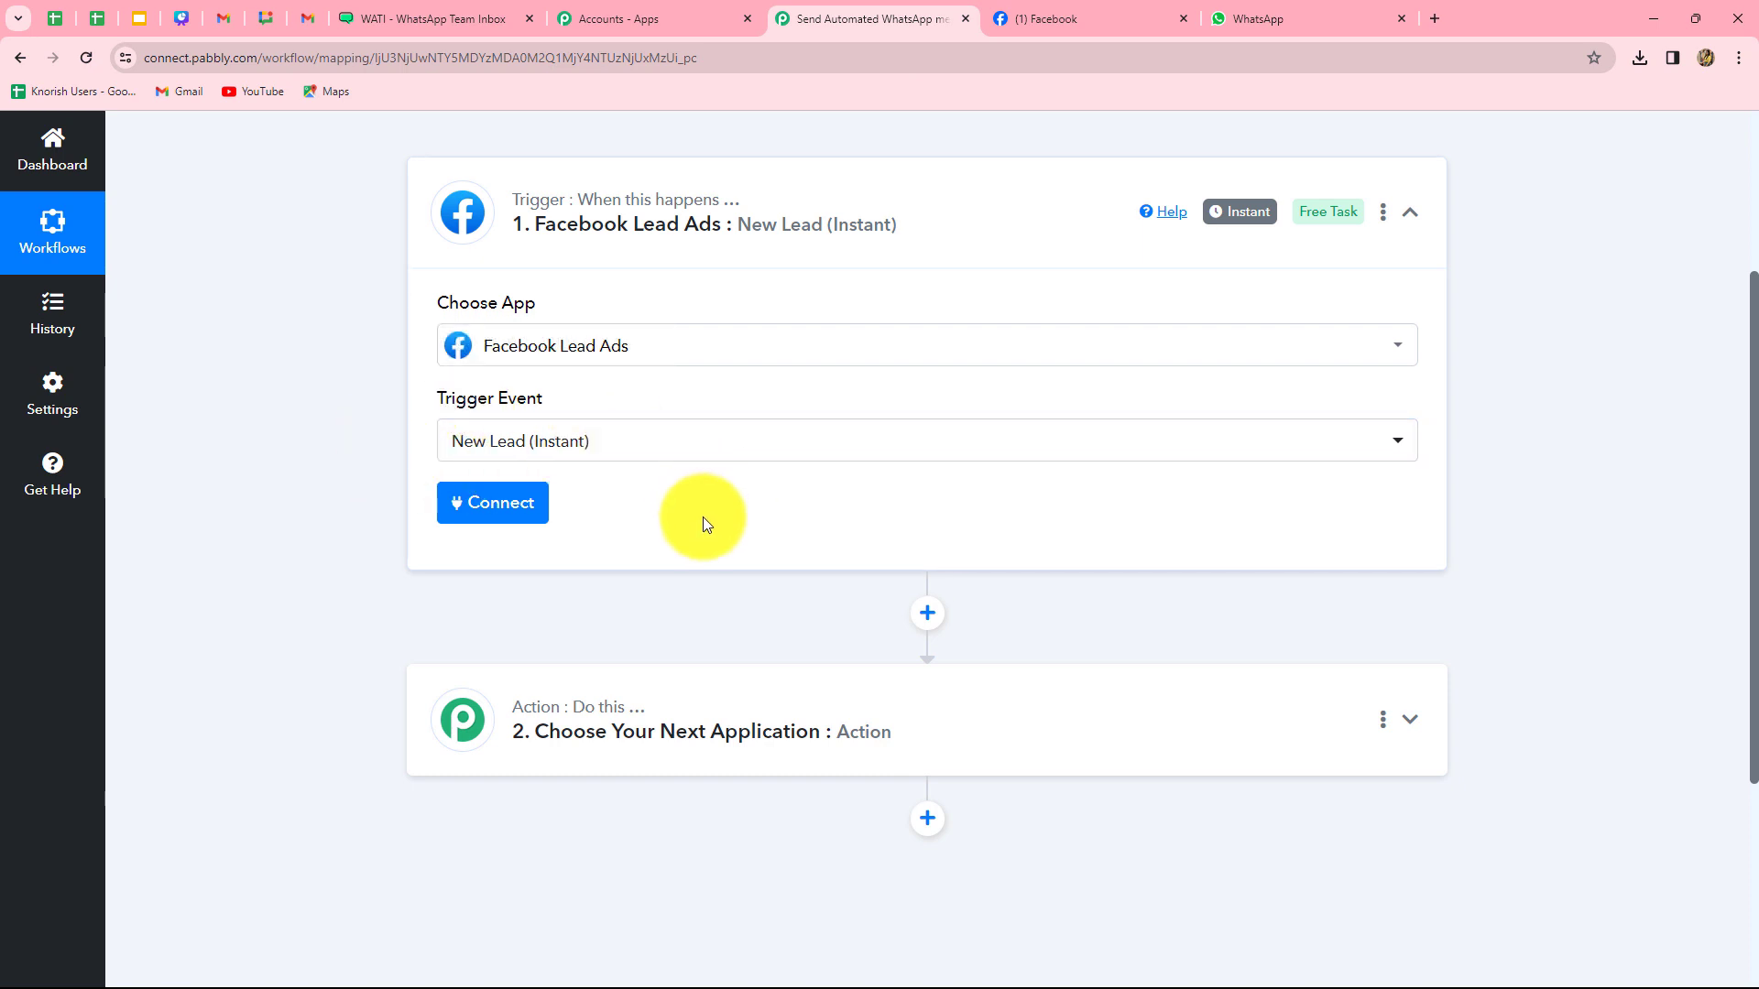
- Add a new Facebook Lead Ads connection and authorize it
left_click(467, 511)
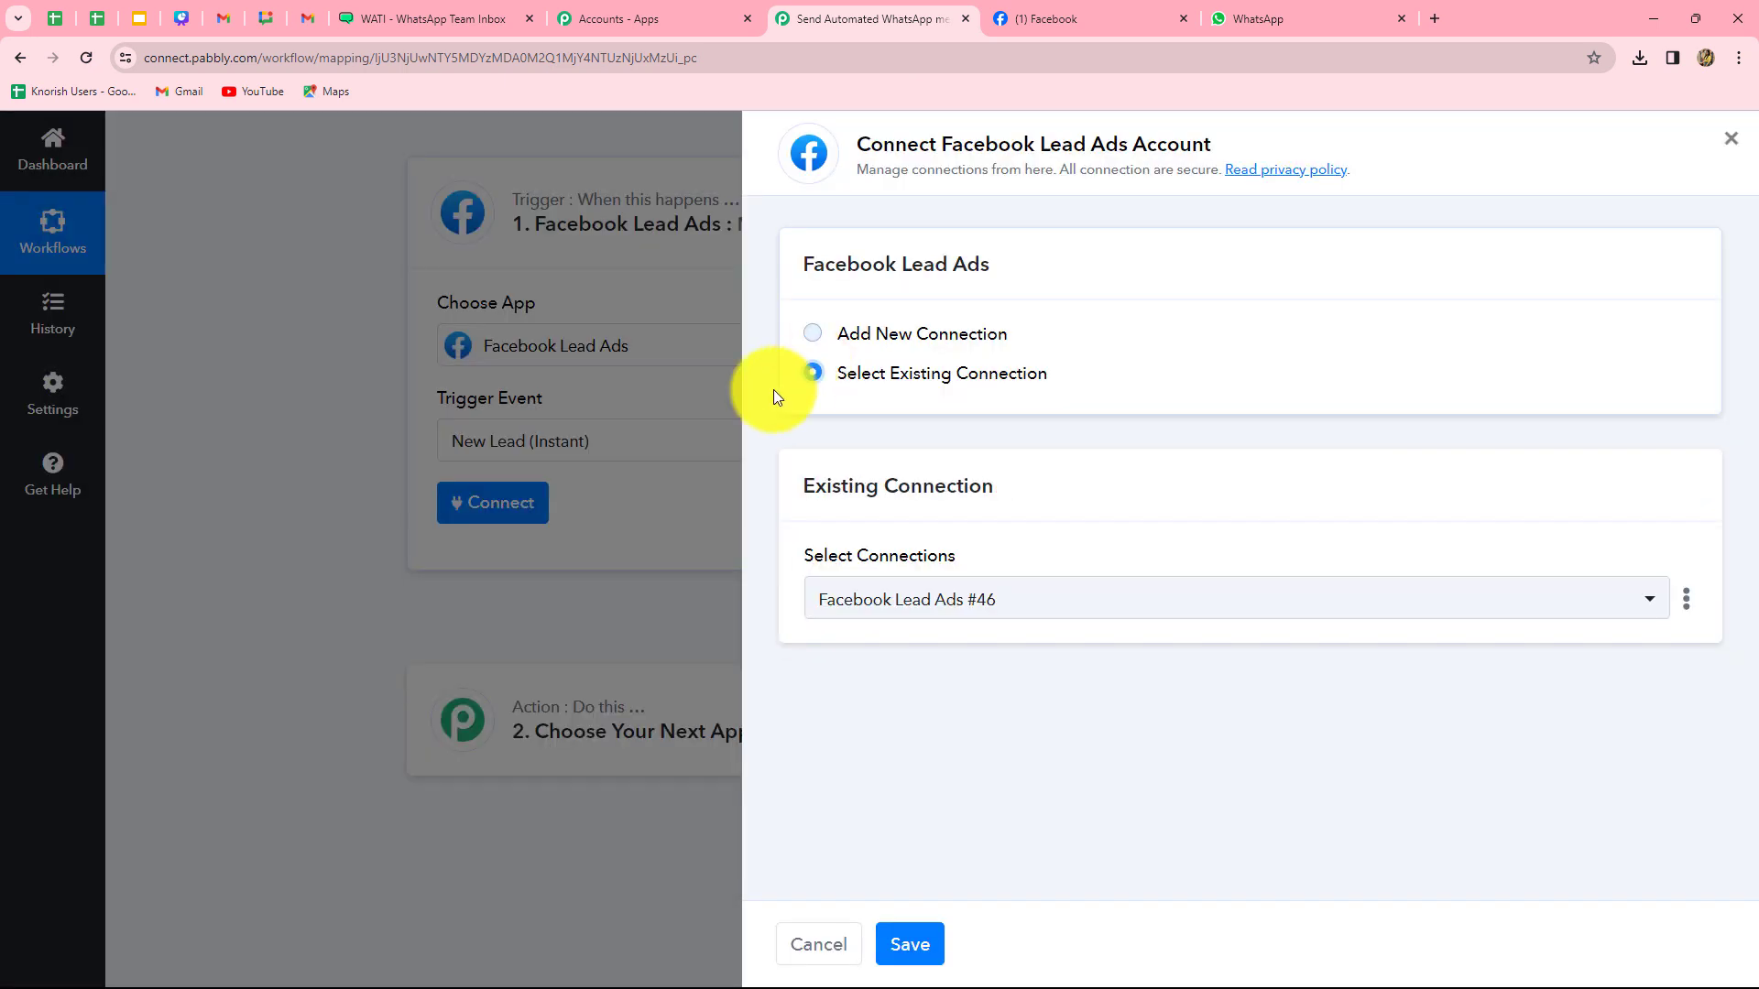
left_click(811, 335)
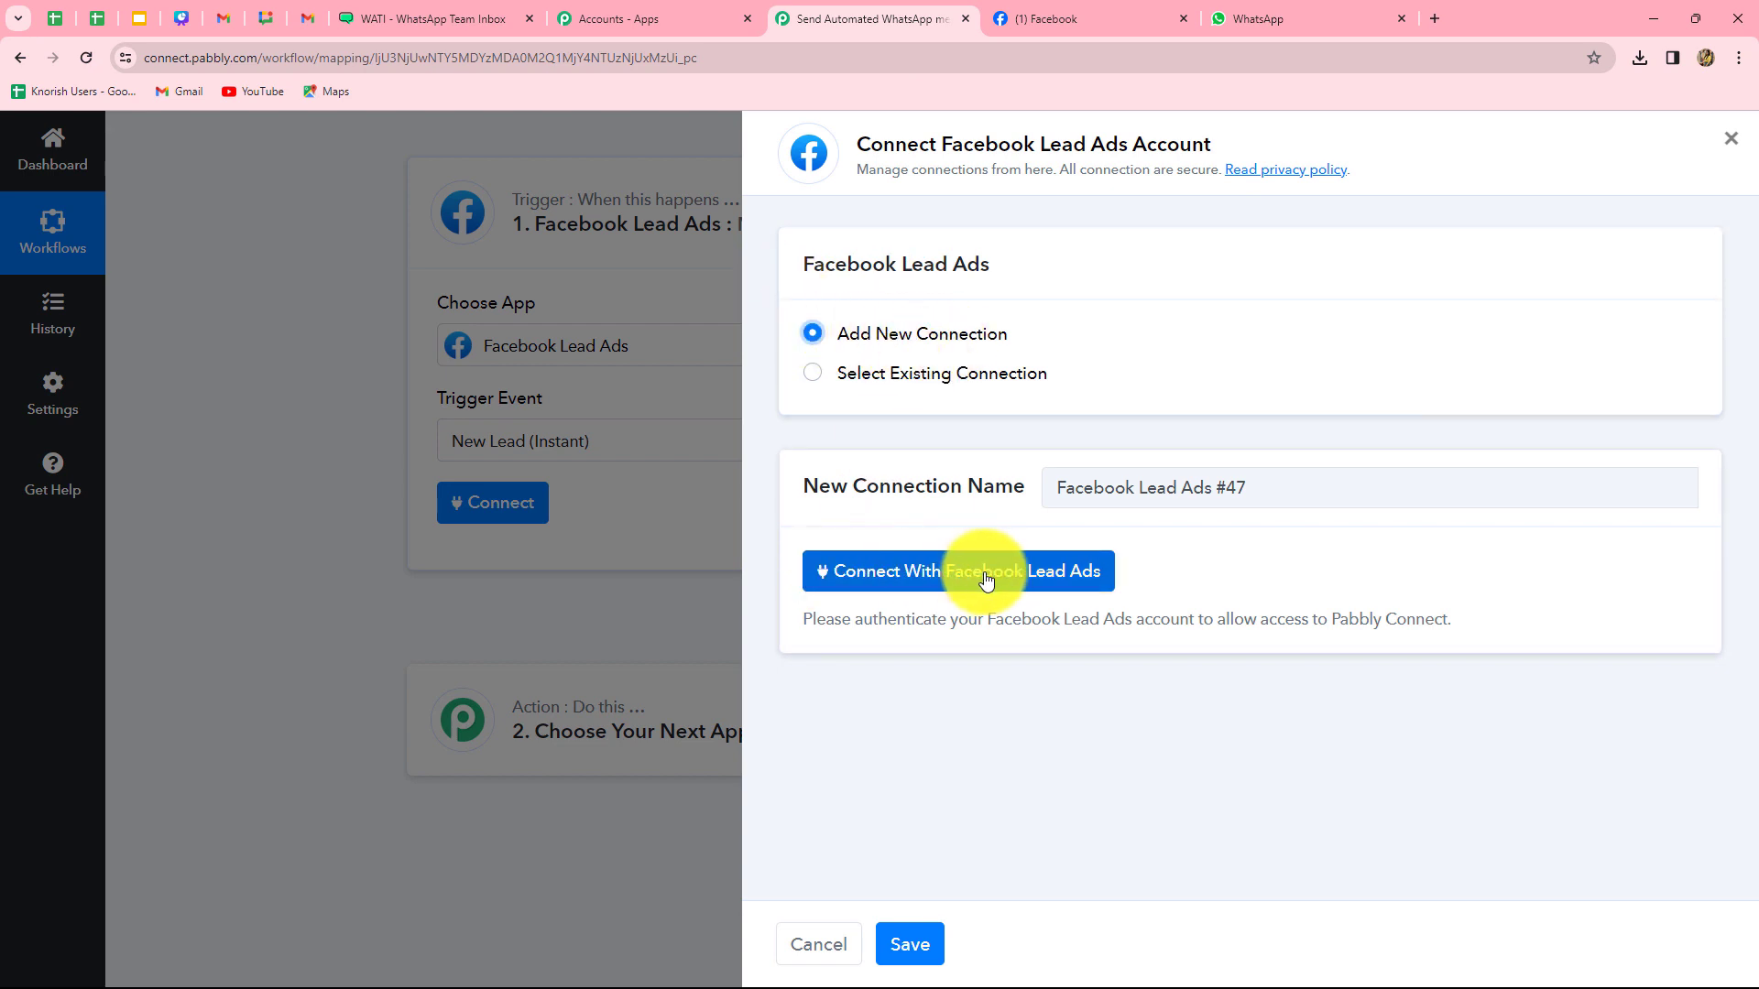
left_click(1037, 577)
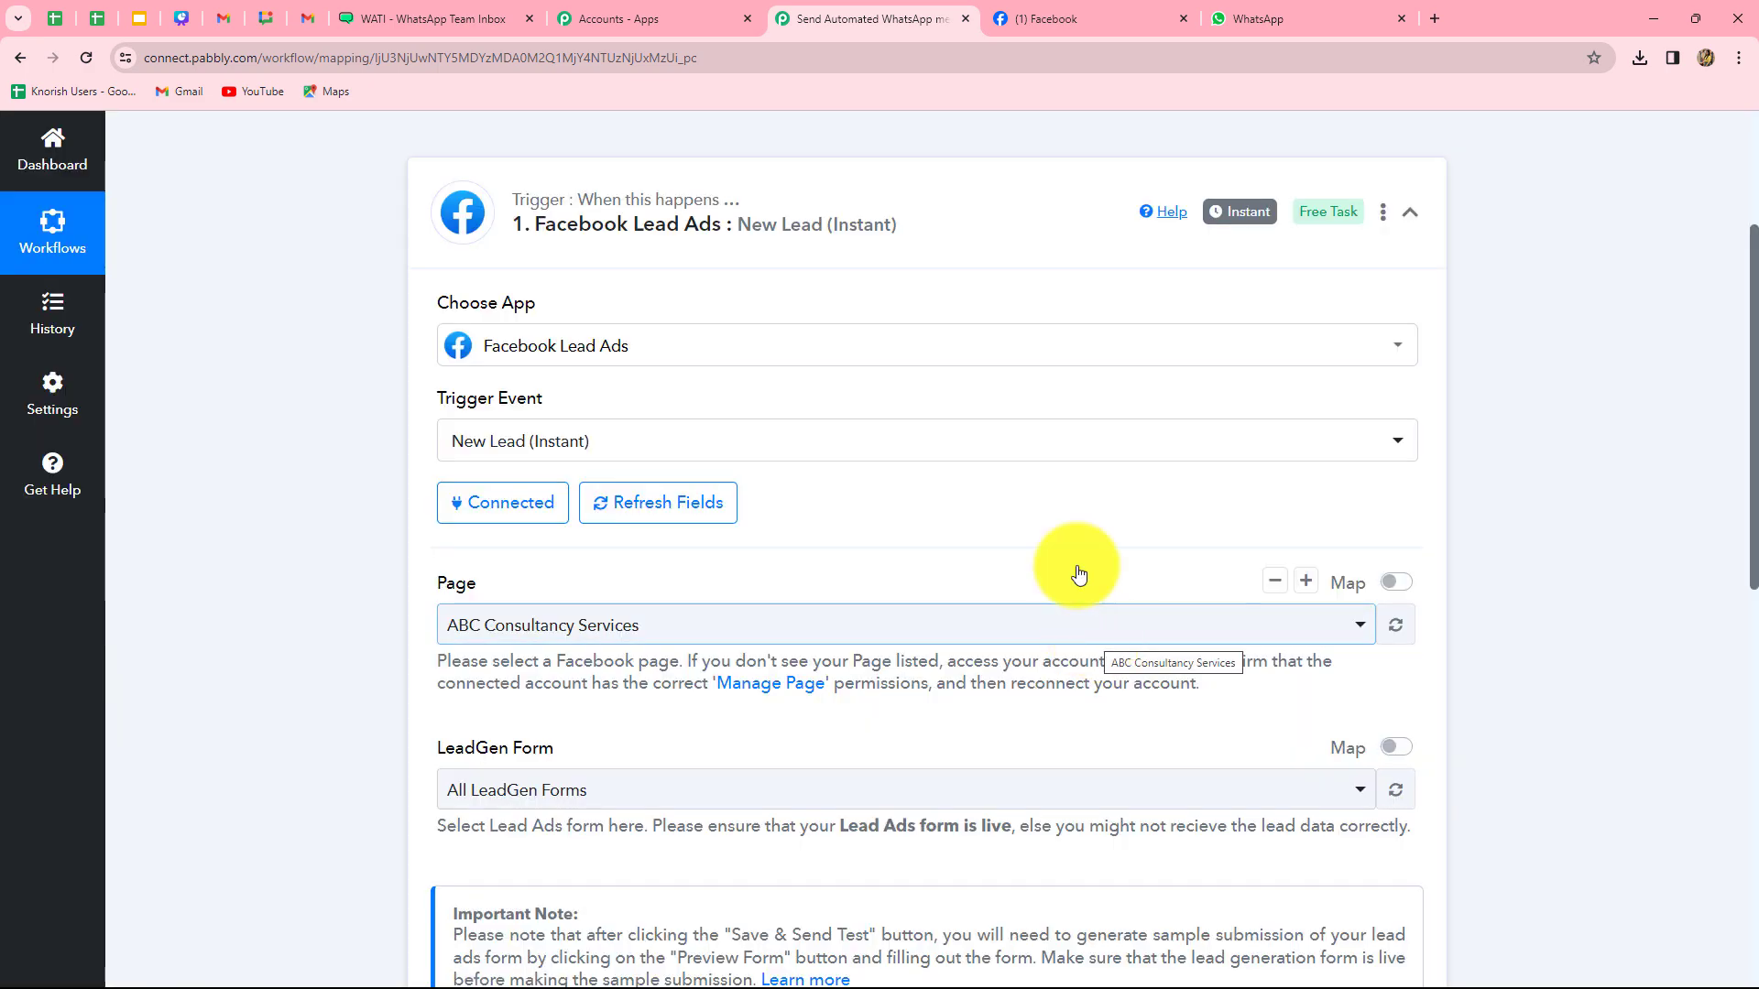
- Finish Facebook authorization so the trigger shows the ABC Consultancy Services page and LeadGen Form fields
left_click(1079, 18)
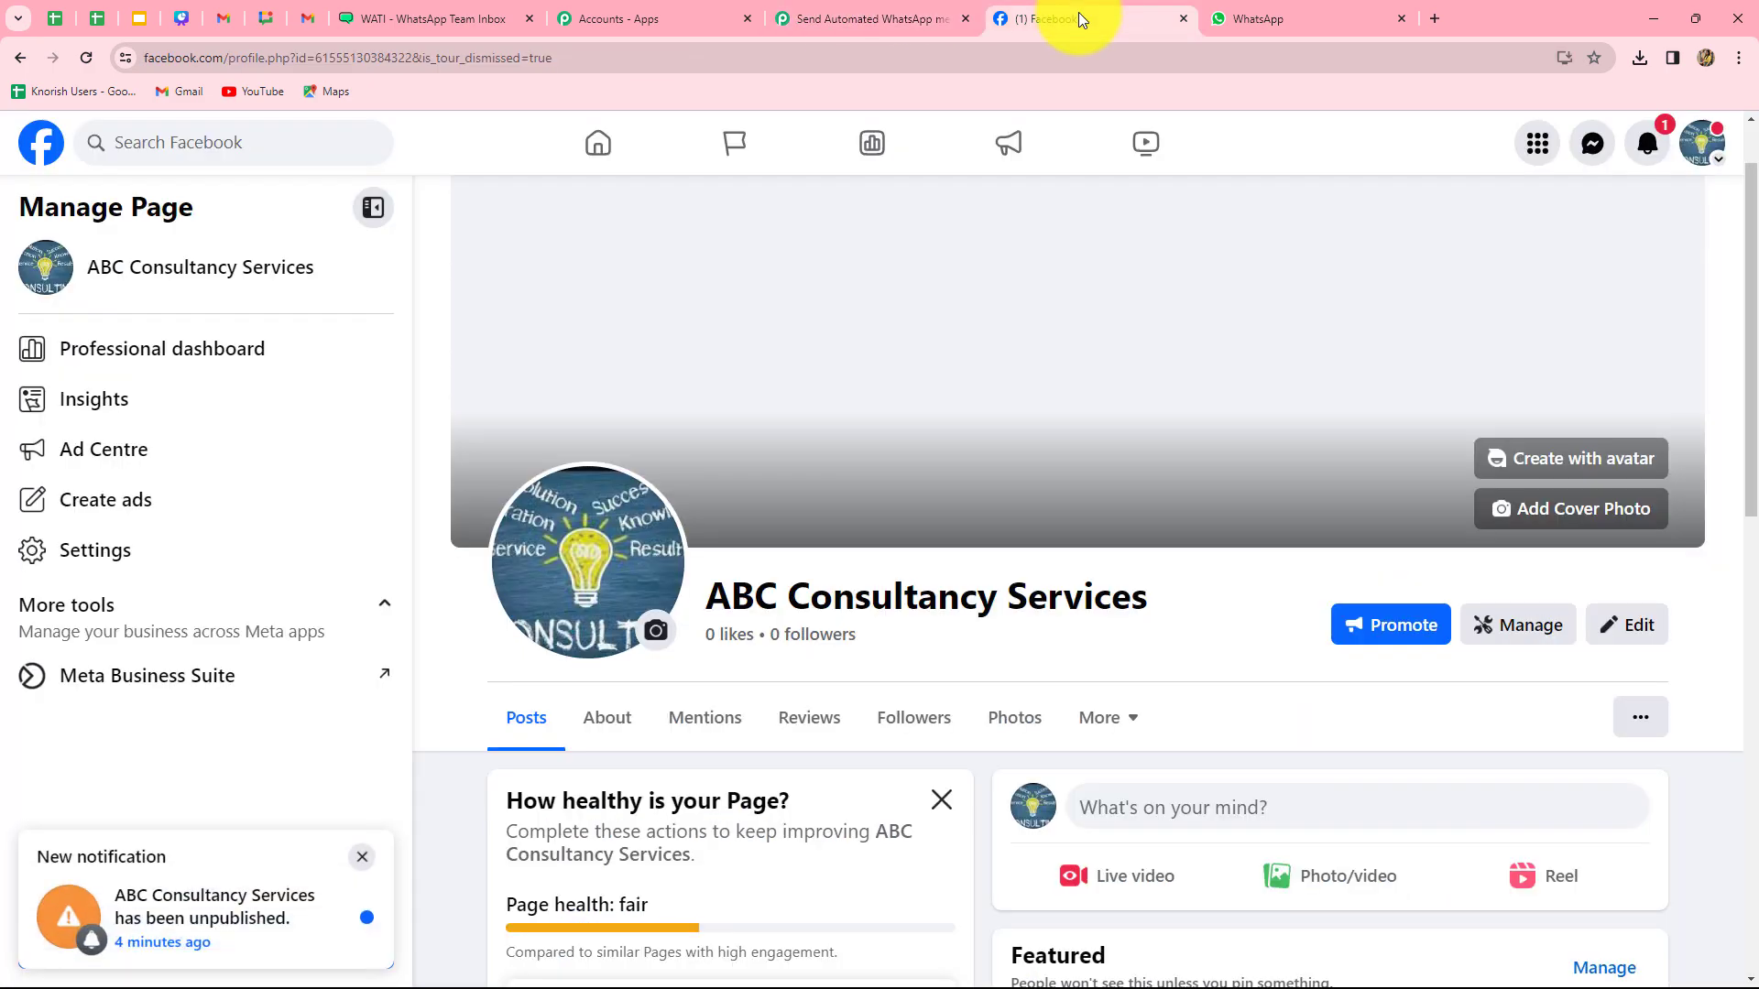
left_click(797, 13)
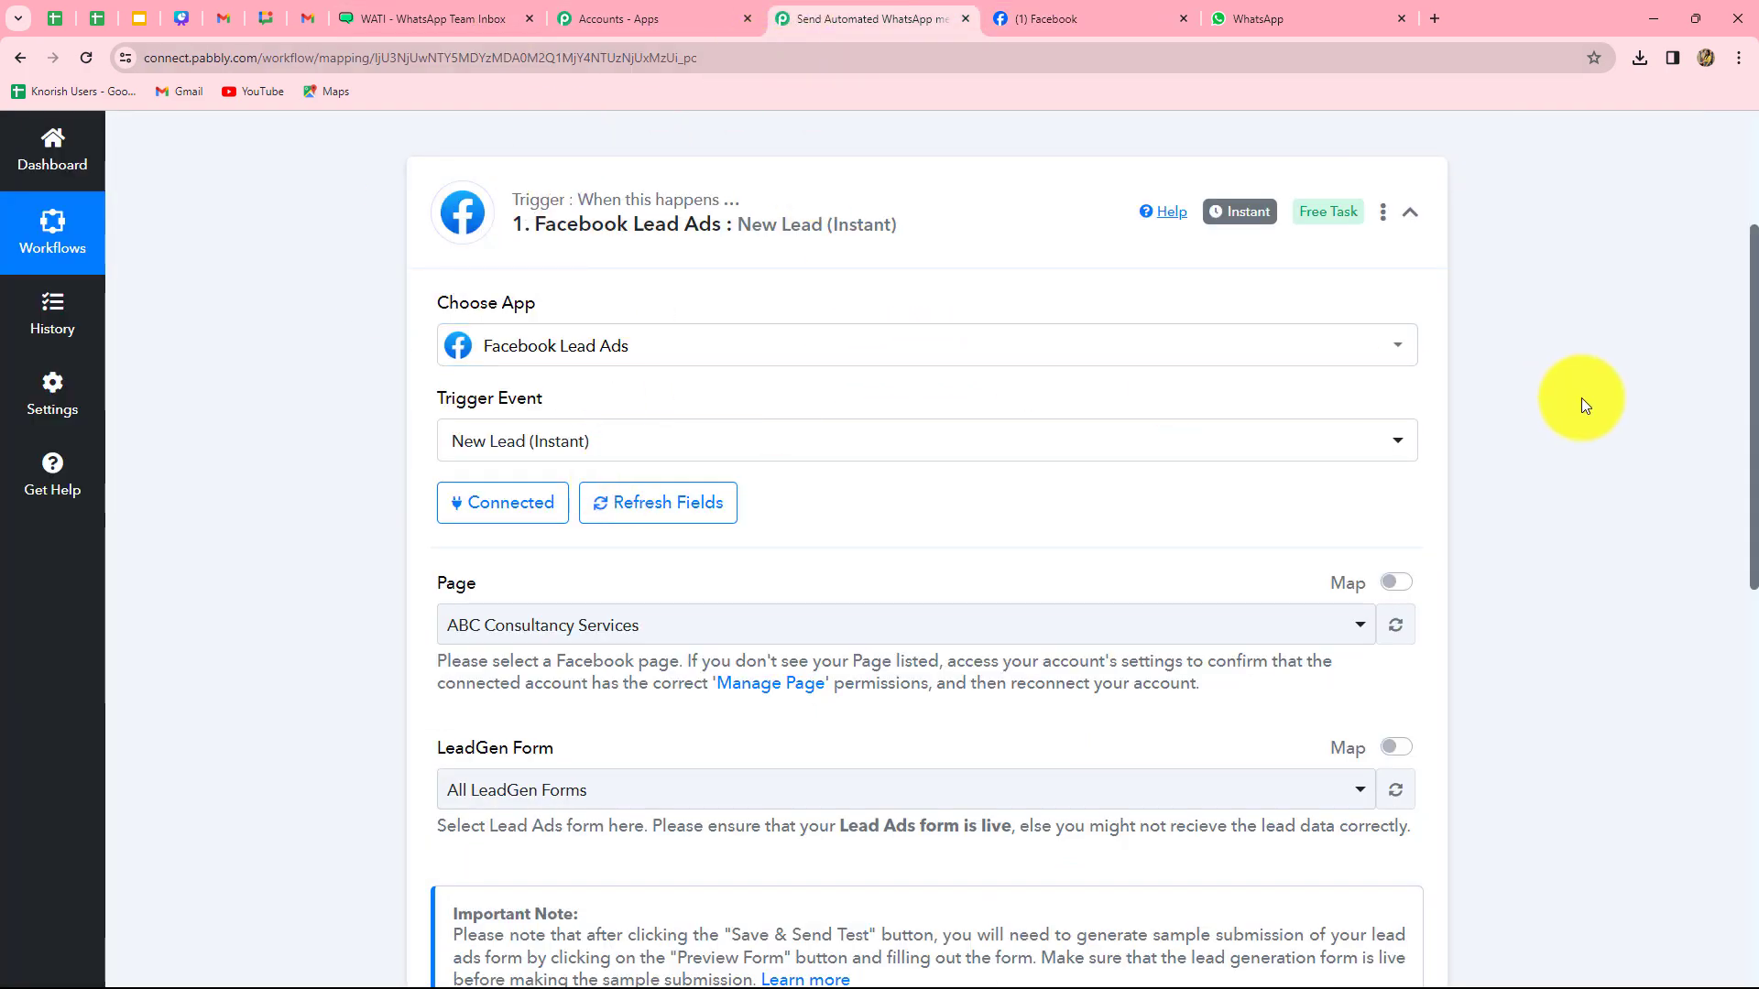
scroll(1580, 398, "down", 3)
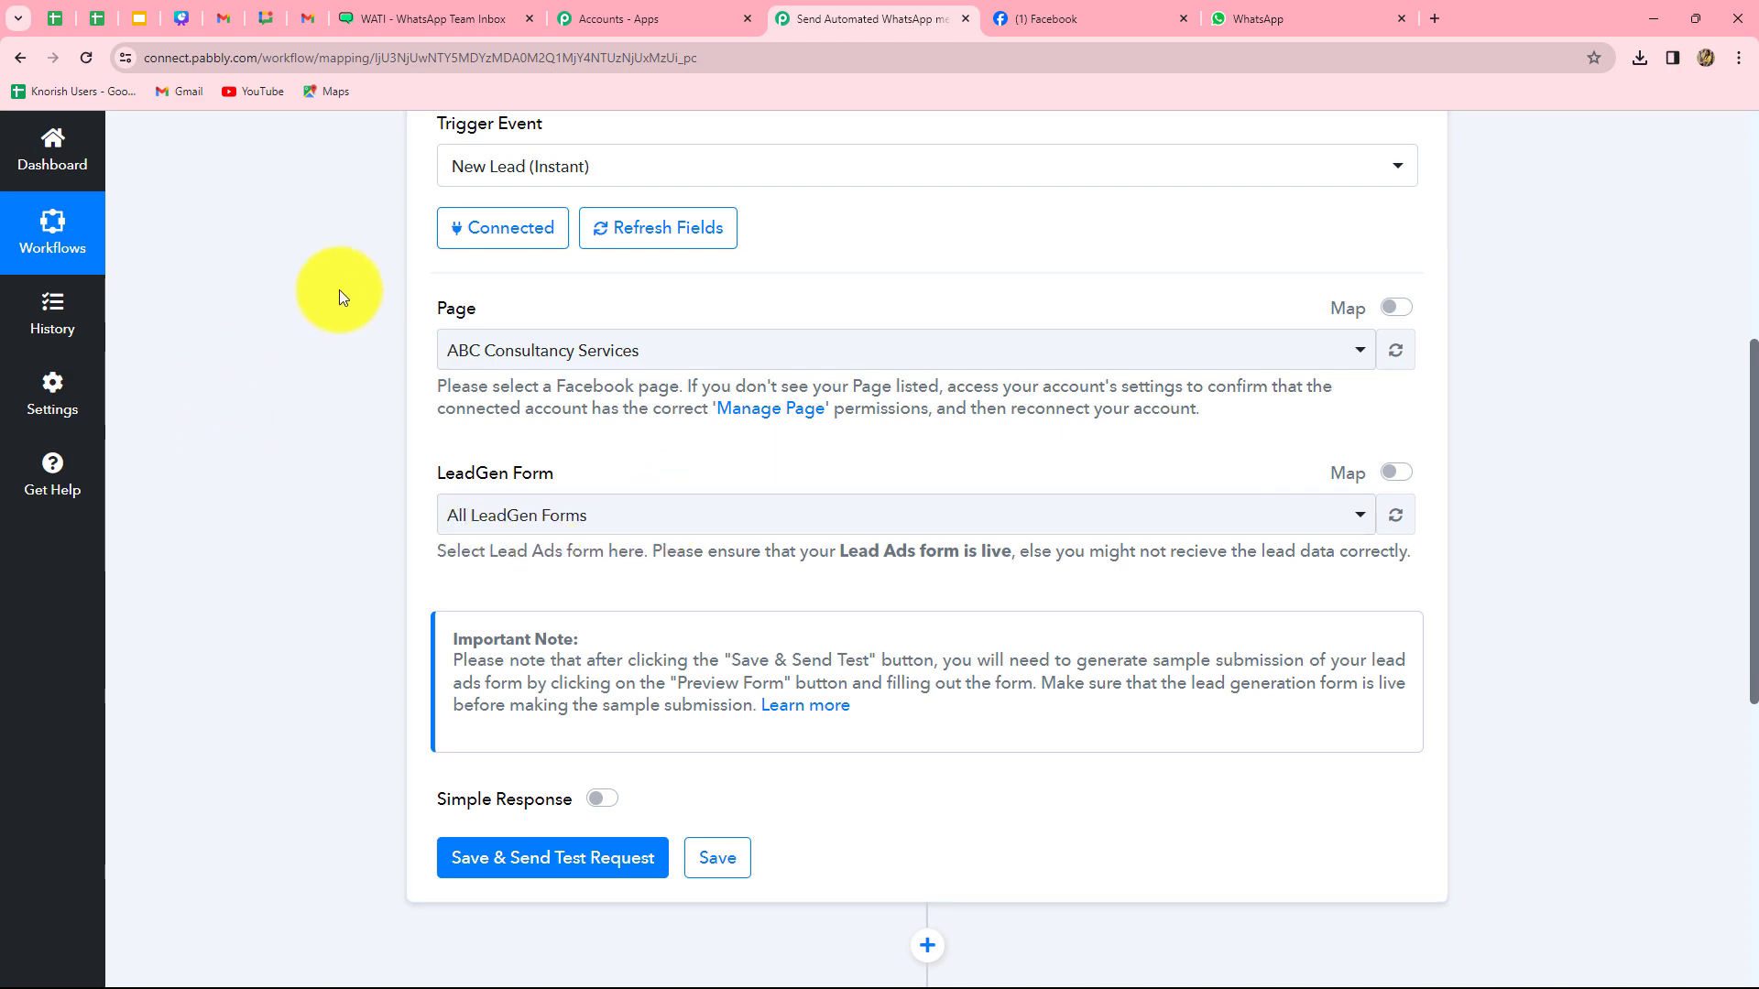
left_click(1018, 24)
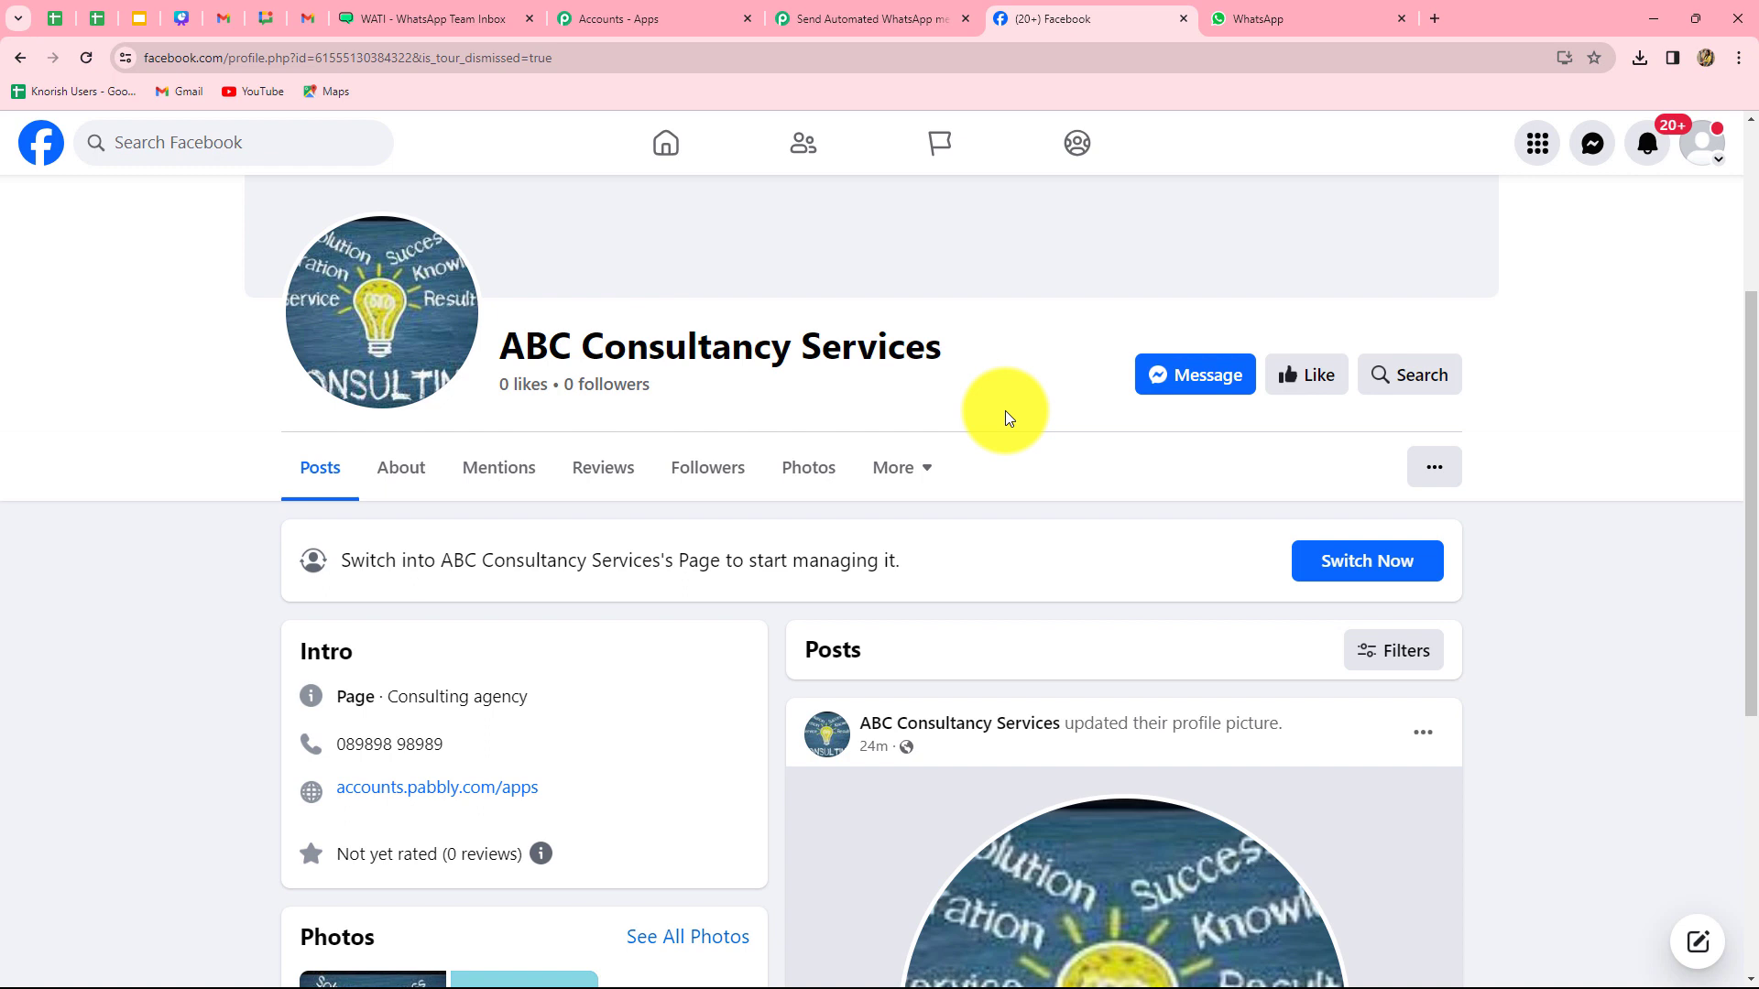
left_click(868, 19)
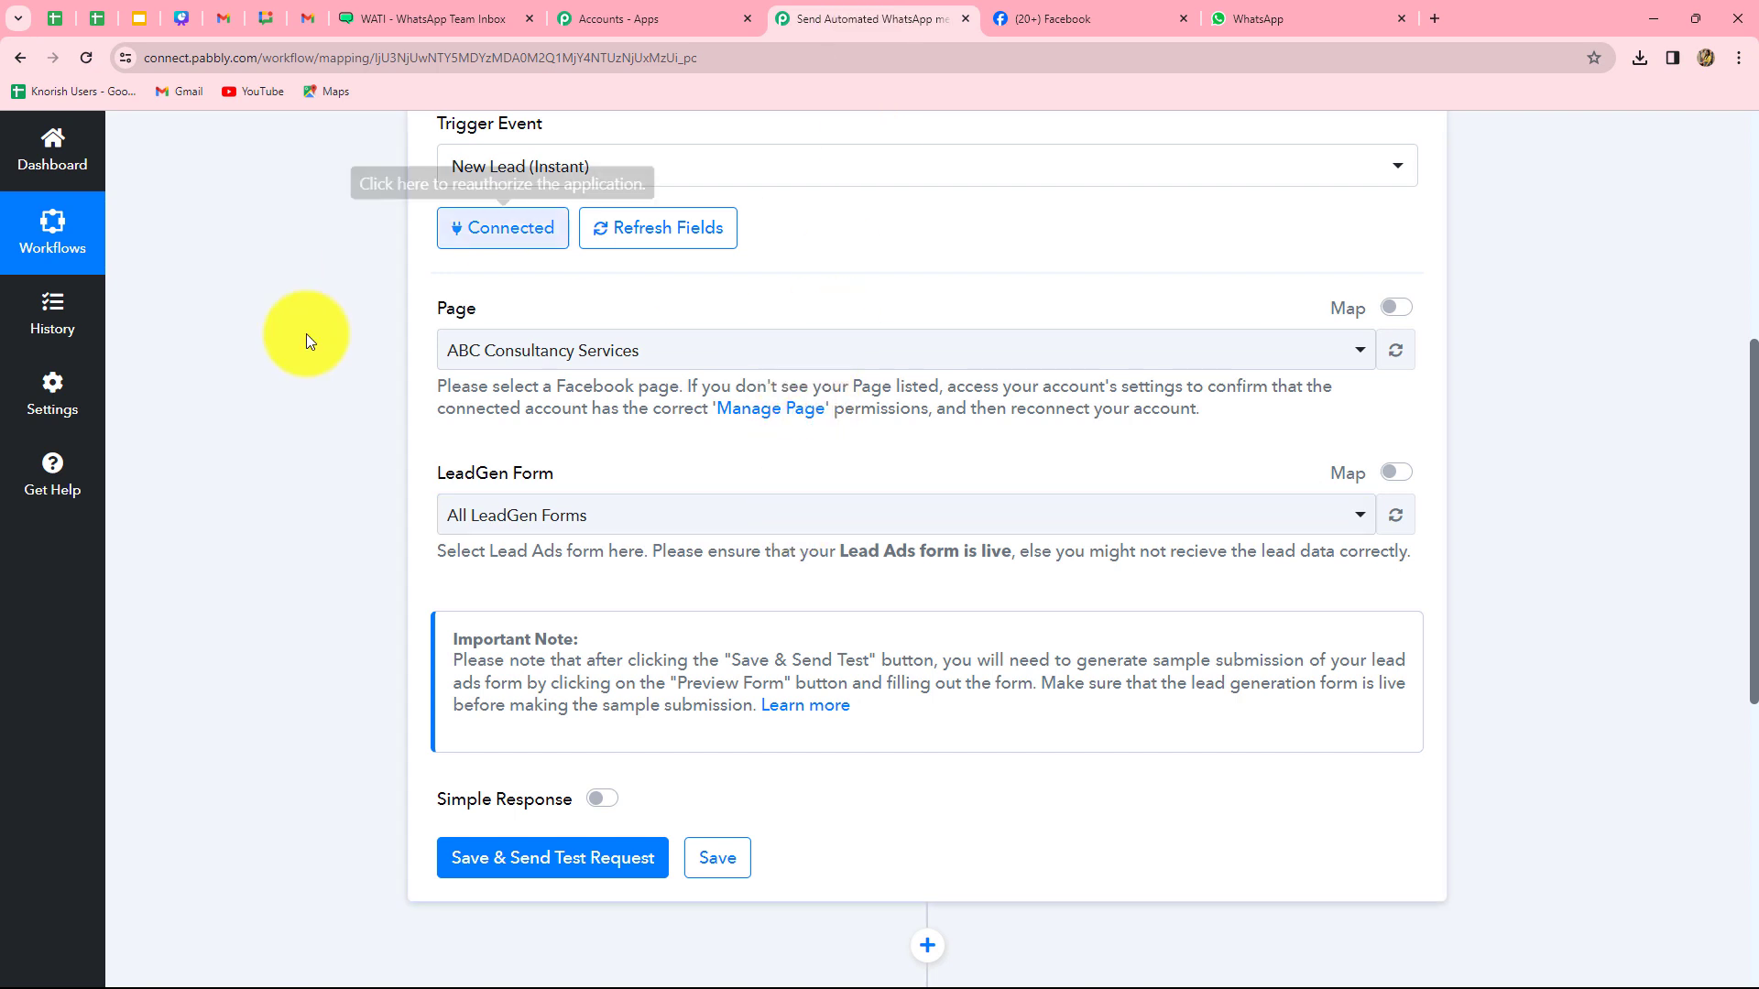
- Keep page ABC Consultancy Services, choose Contact Form, and save the trigger to await a test lead
left_click(713, 350)
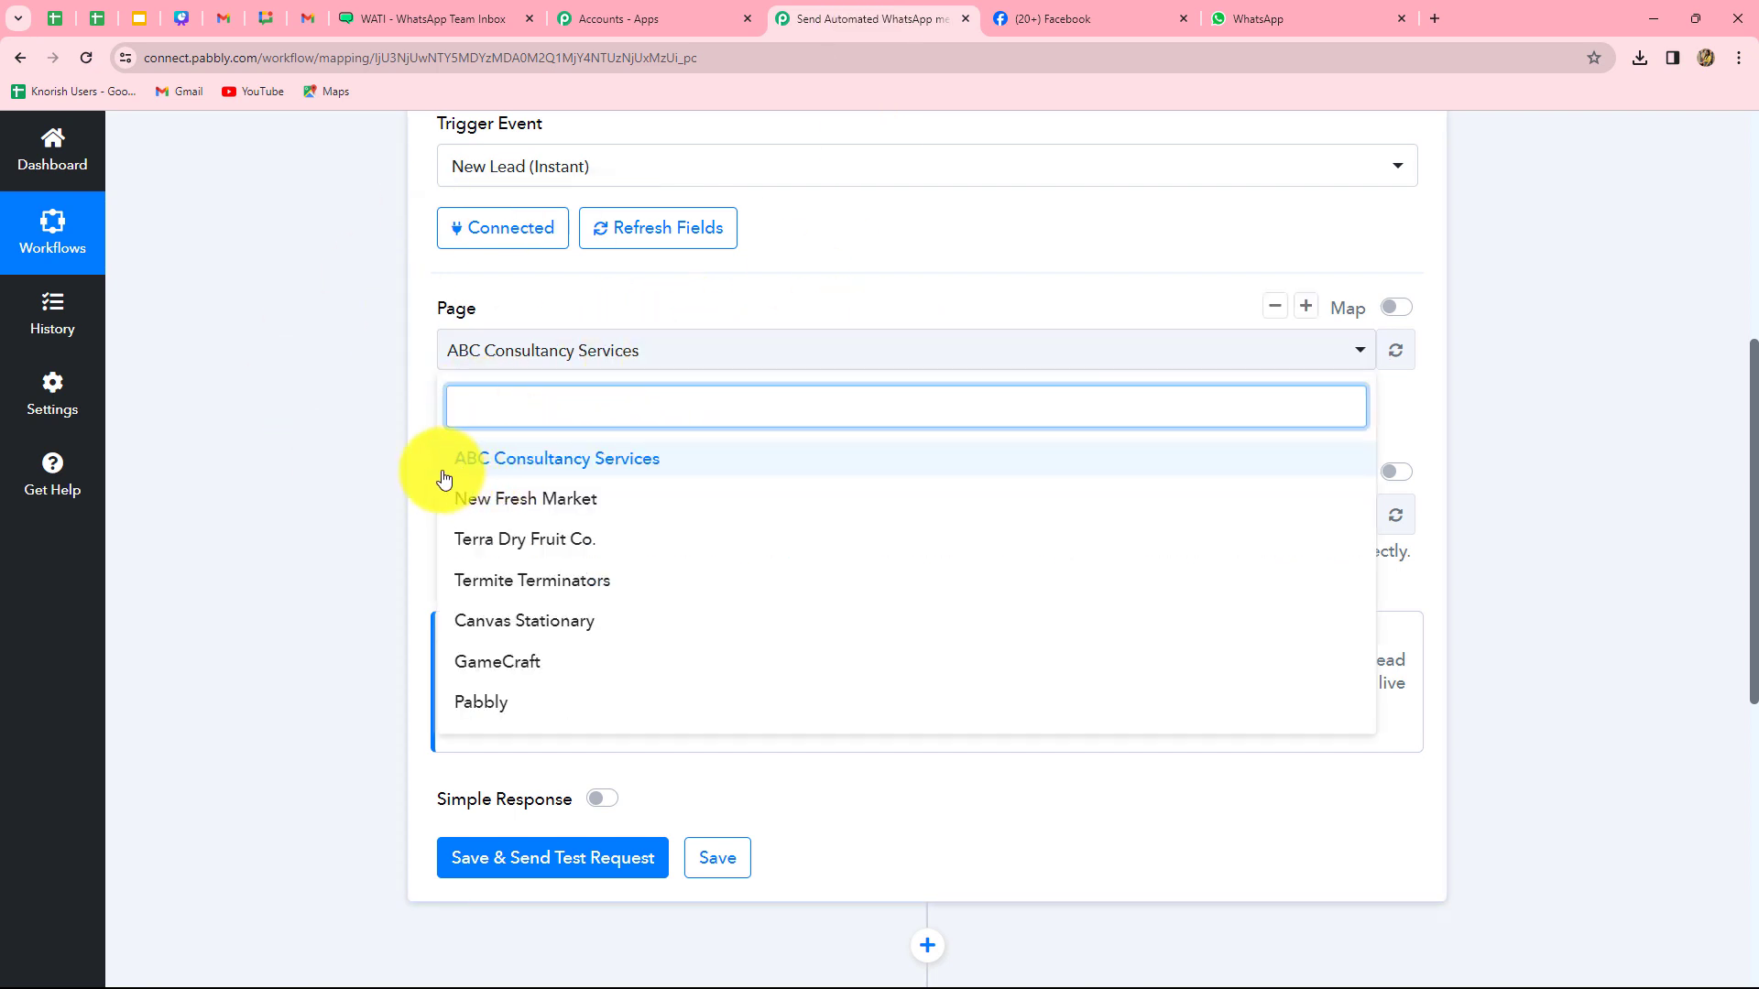
left_click(225, 456)
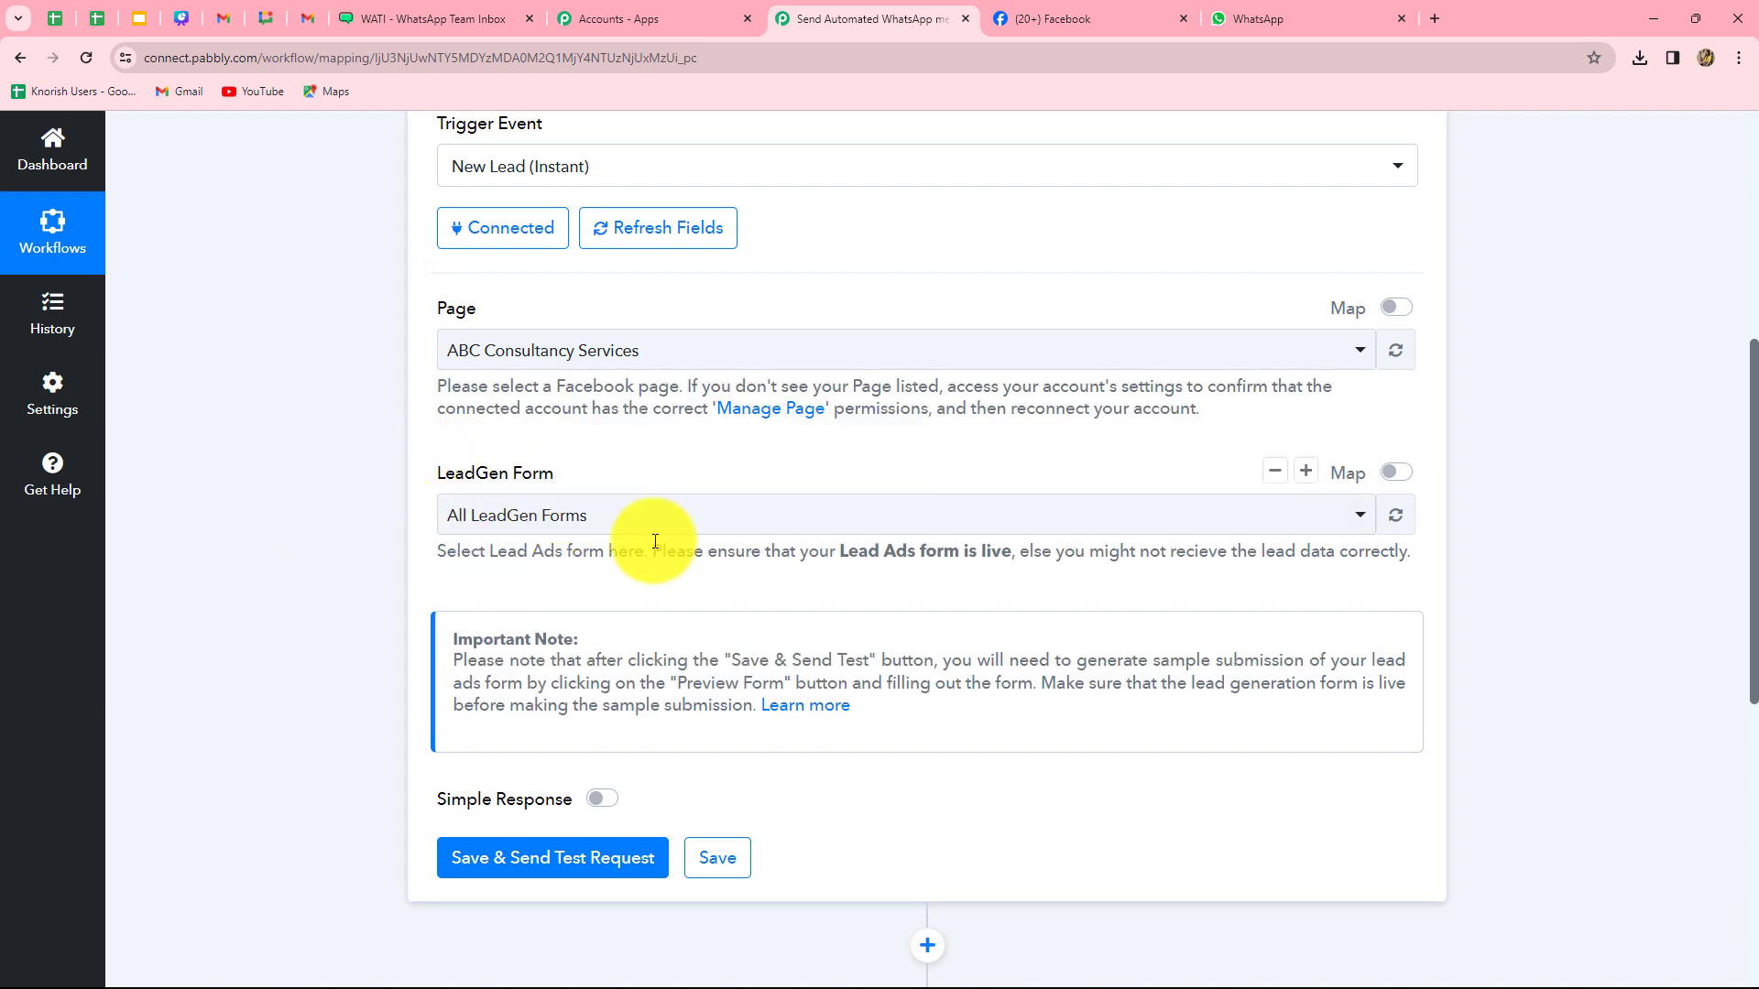
left_click(568, 514)
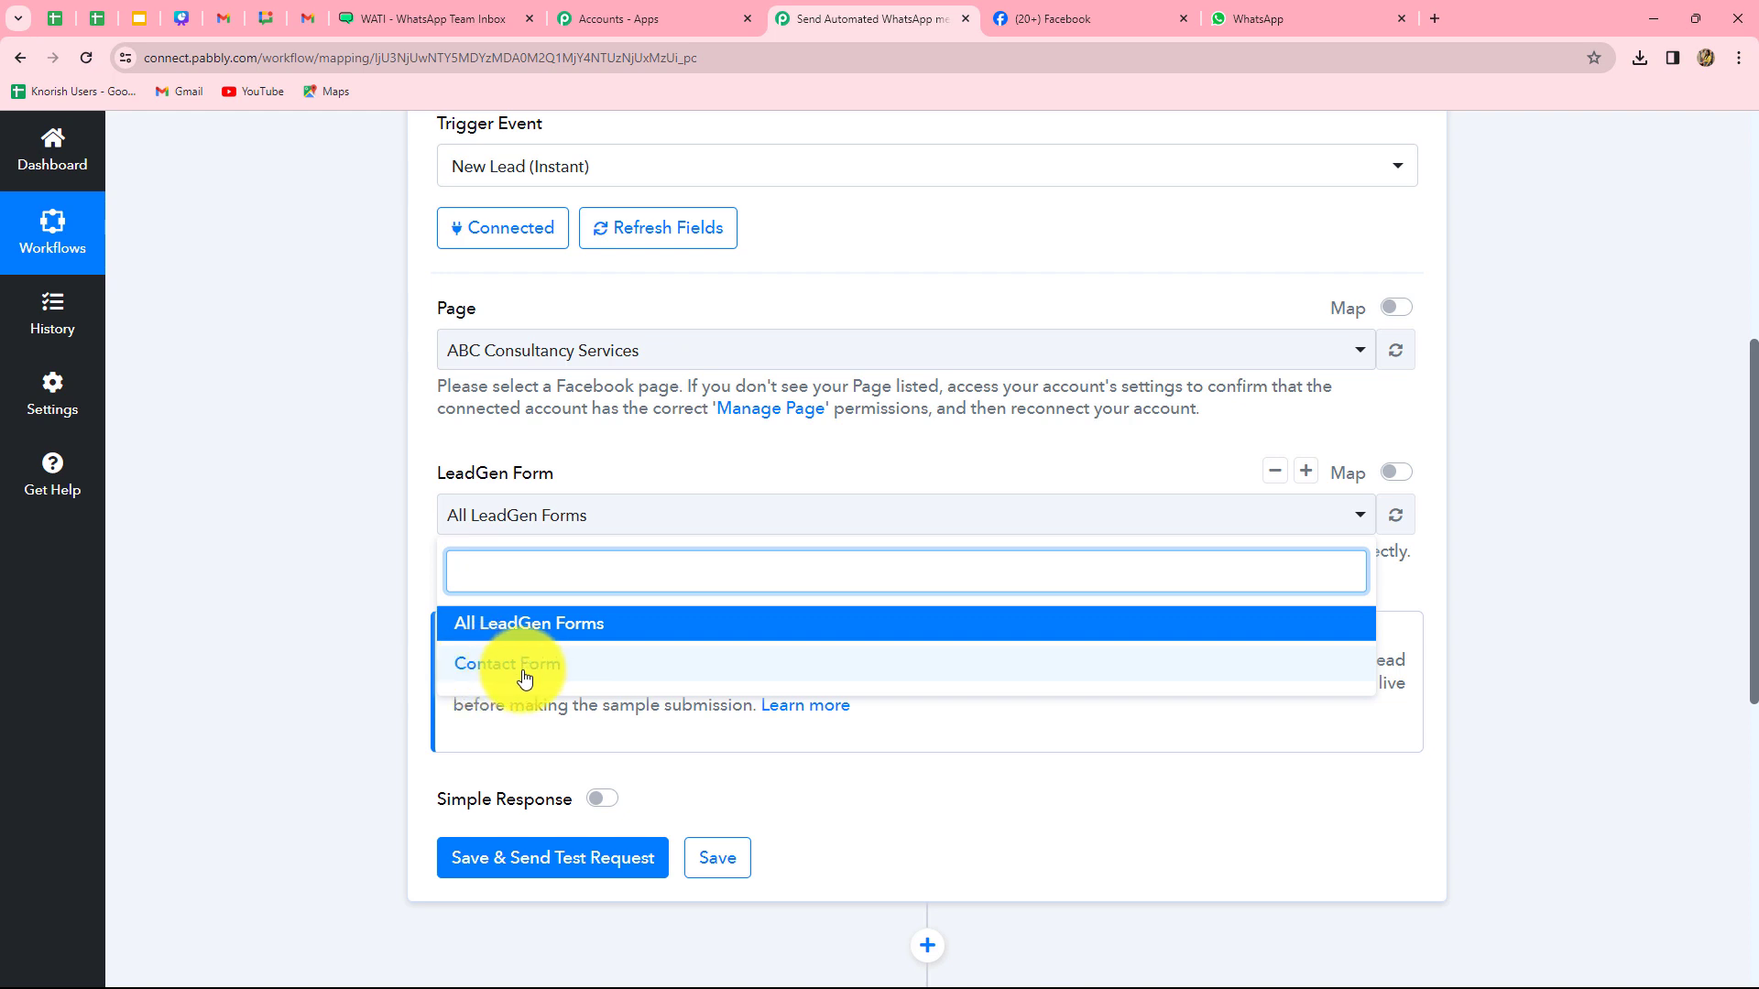
left_click(536, 665)
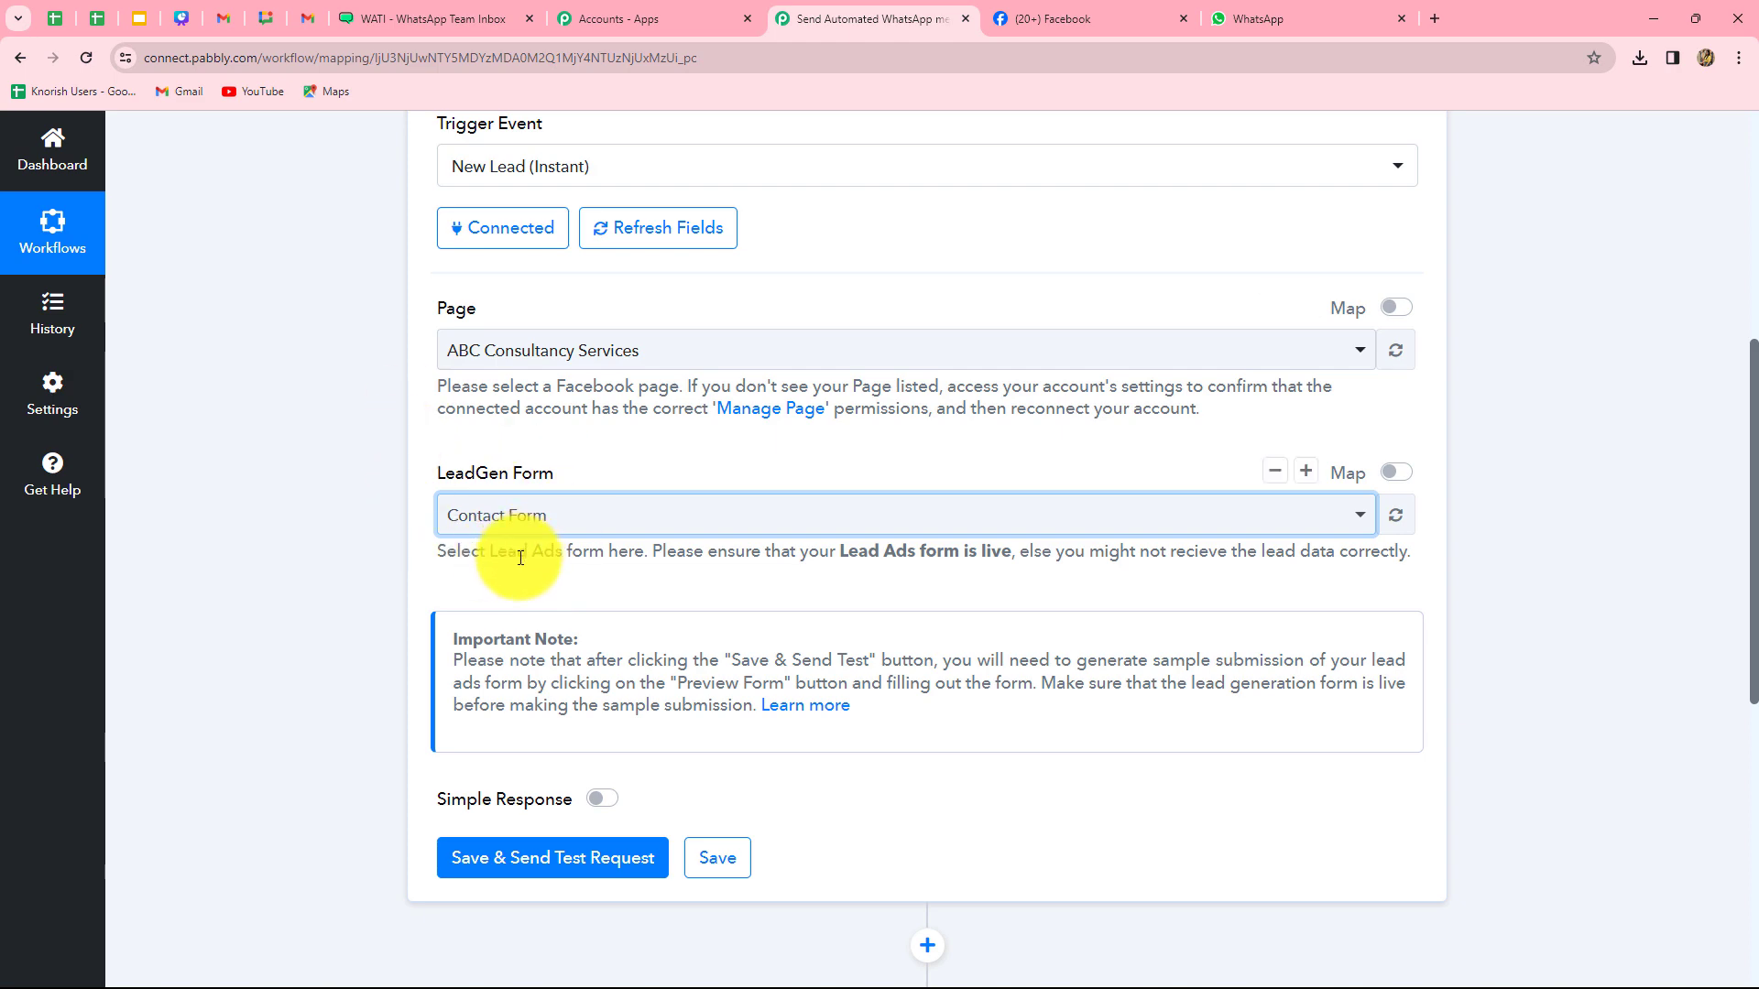
scroll(520, 558, "down", 5)
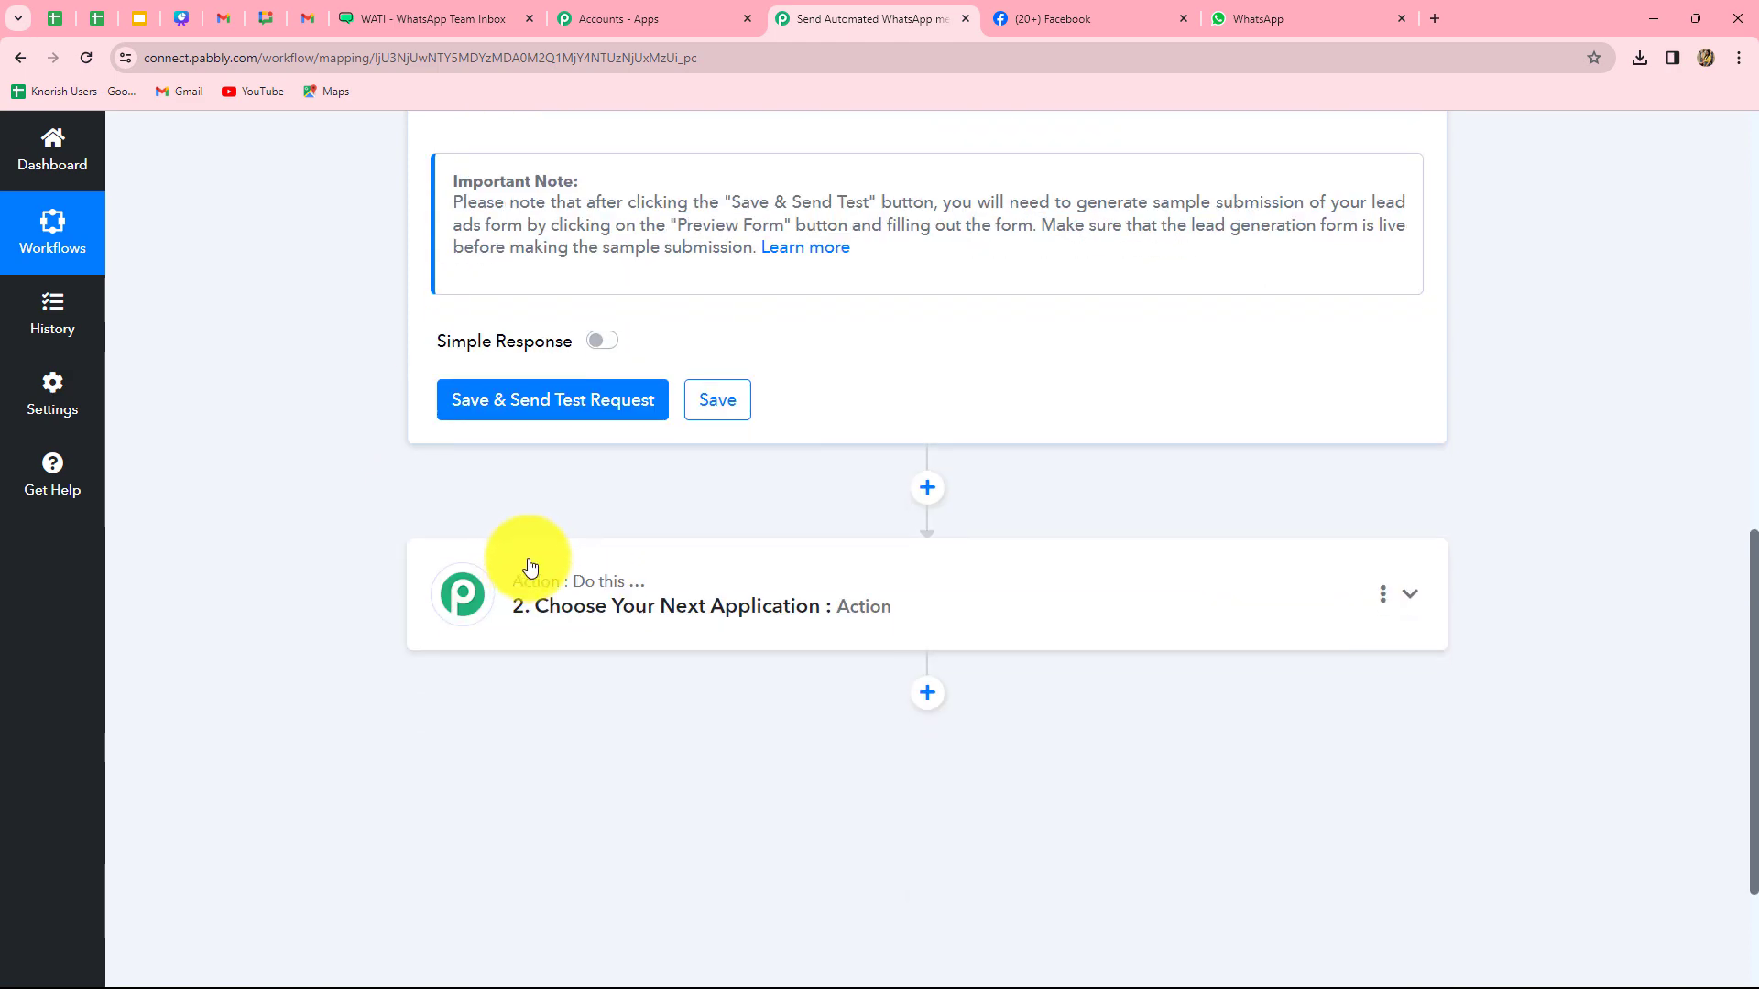
left_click(522, 398)
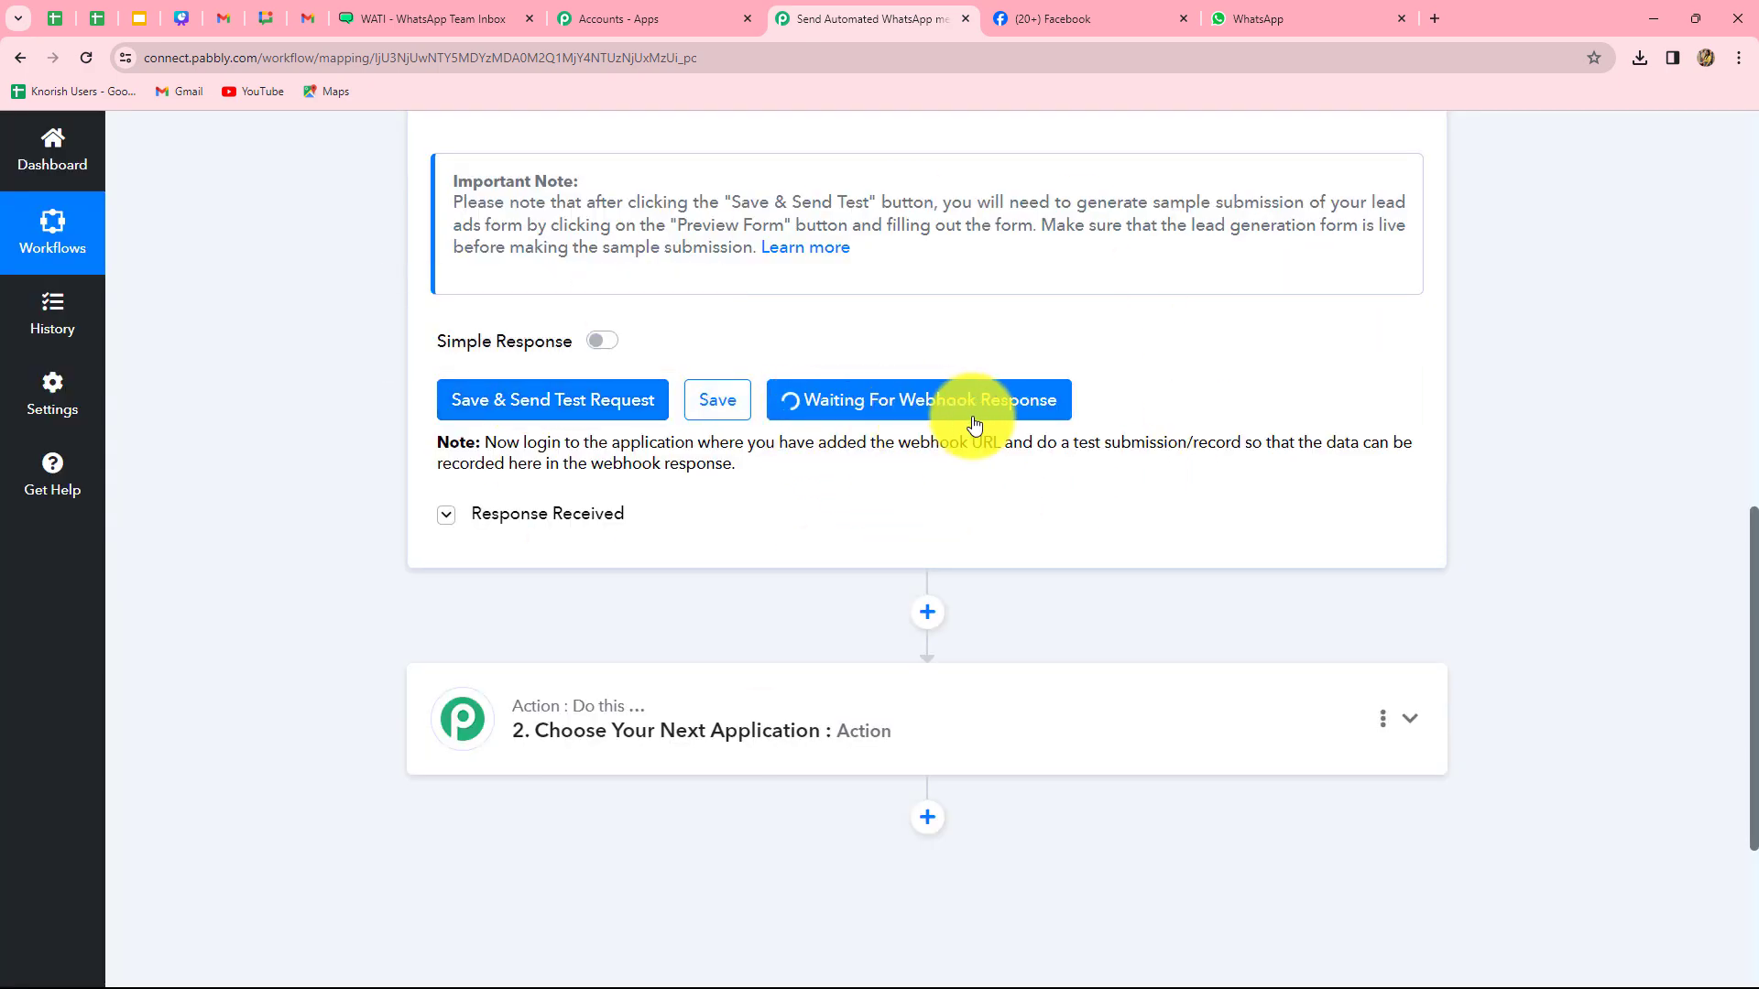
scroll(577, 354, "up", 4)
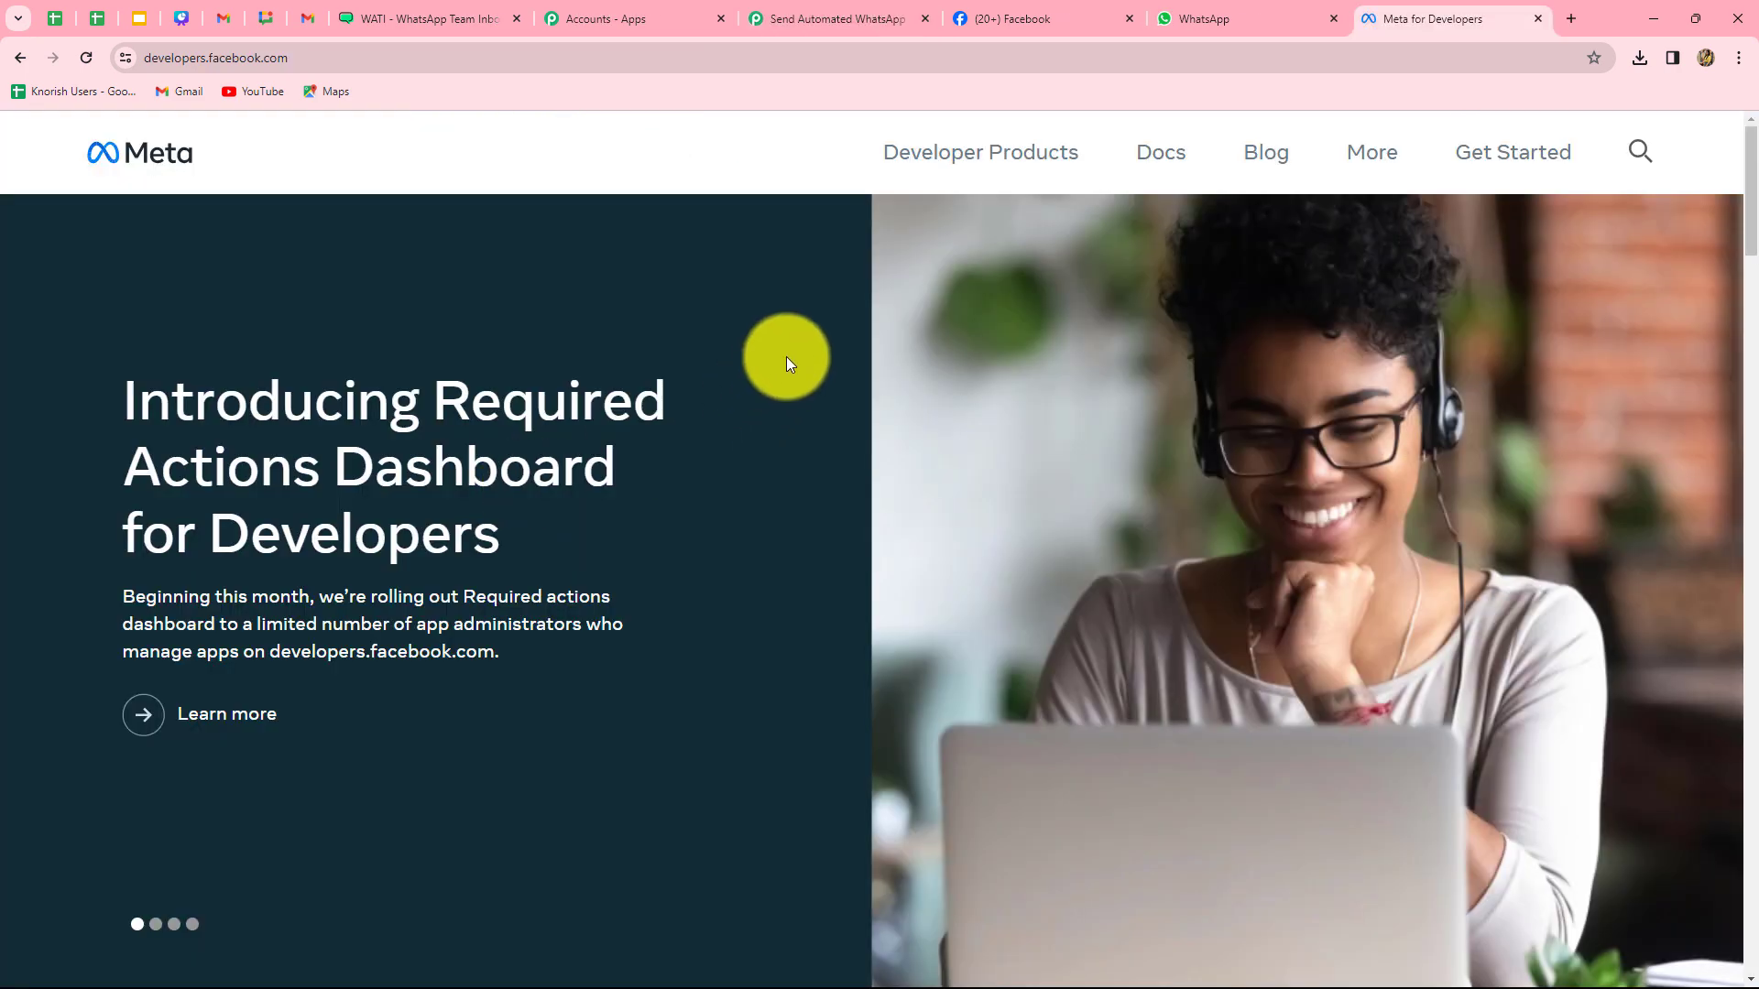
- Open the Lead Ads Testing Tool for ABC Consultancy Services' Contact Form
left_click(1364, 156)
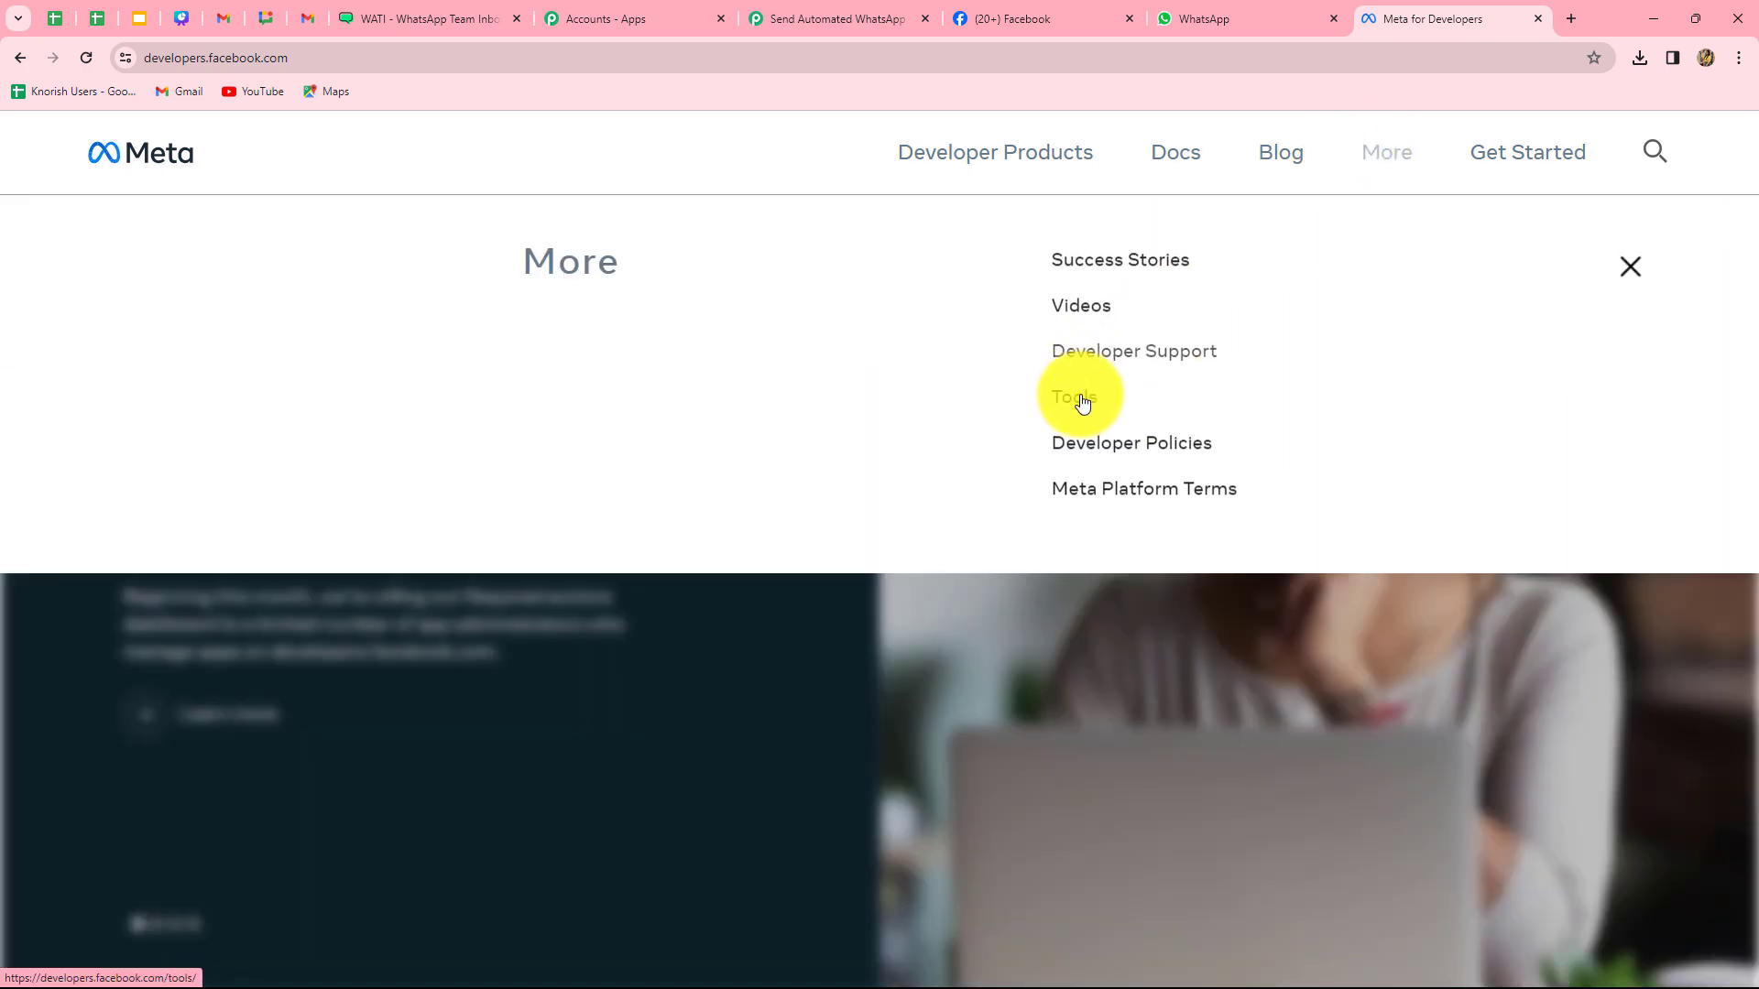
left_click(1073, 405)
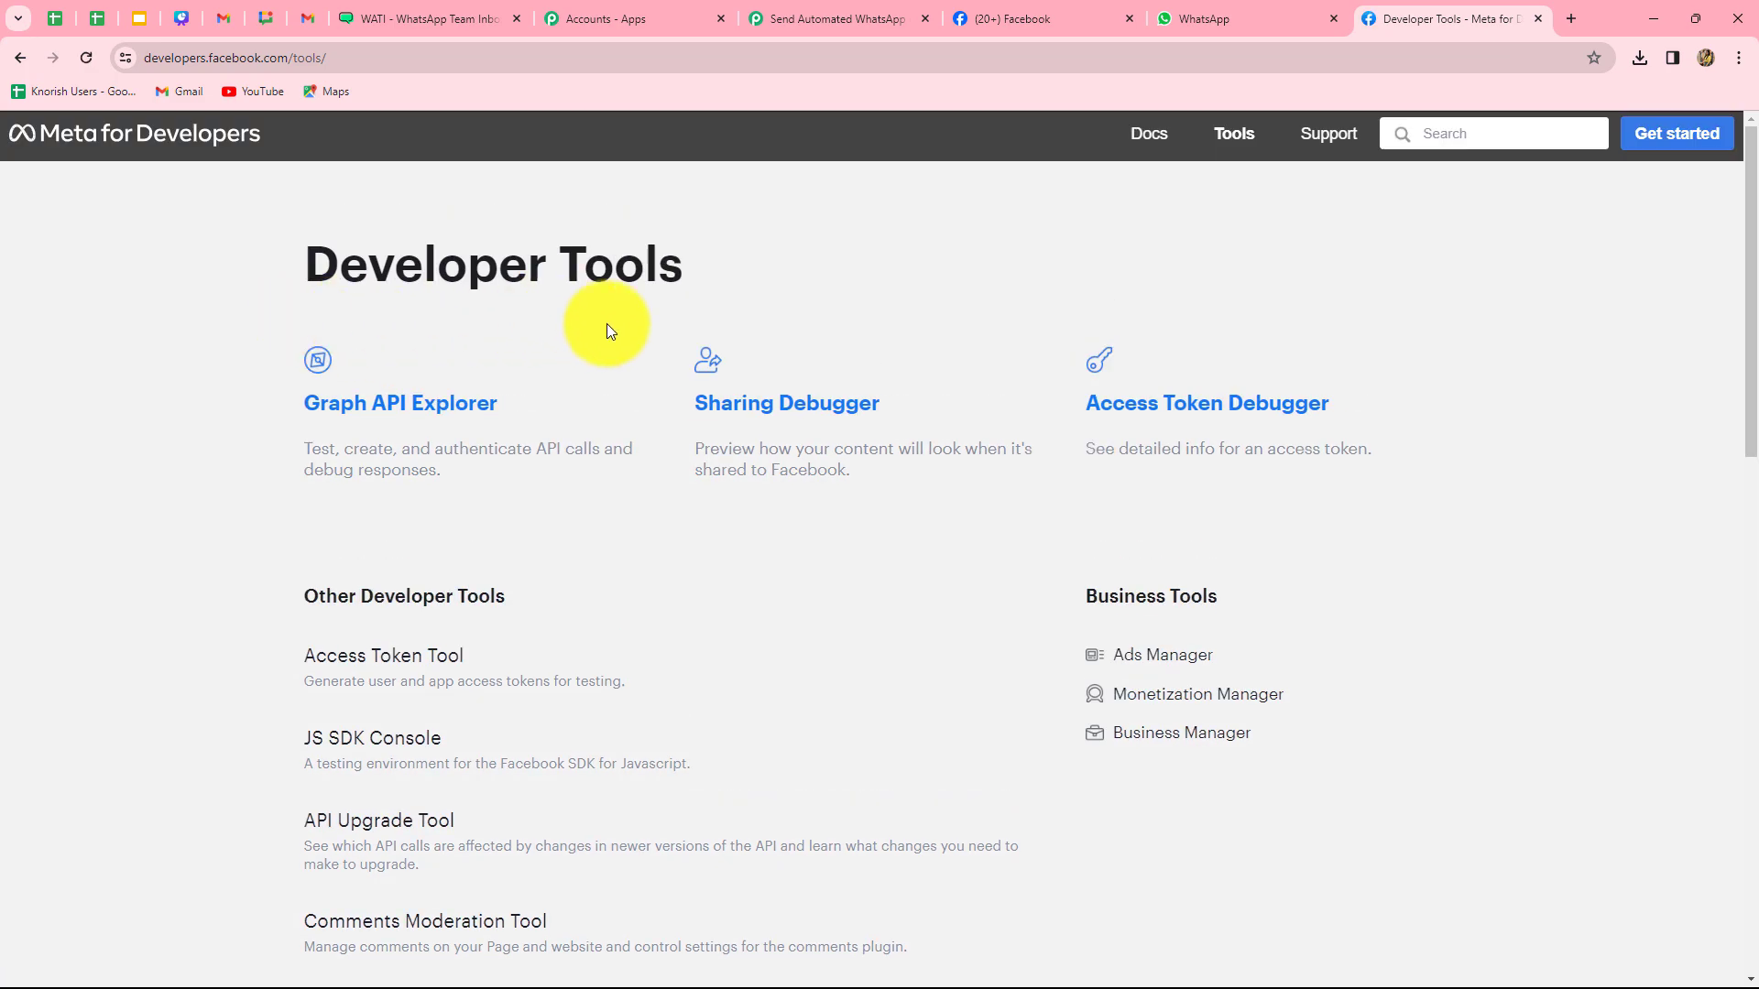
scroll(639, 444, "down", 5)
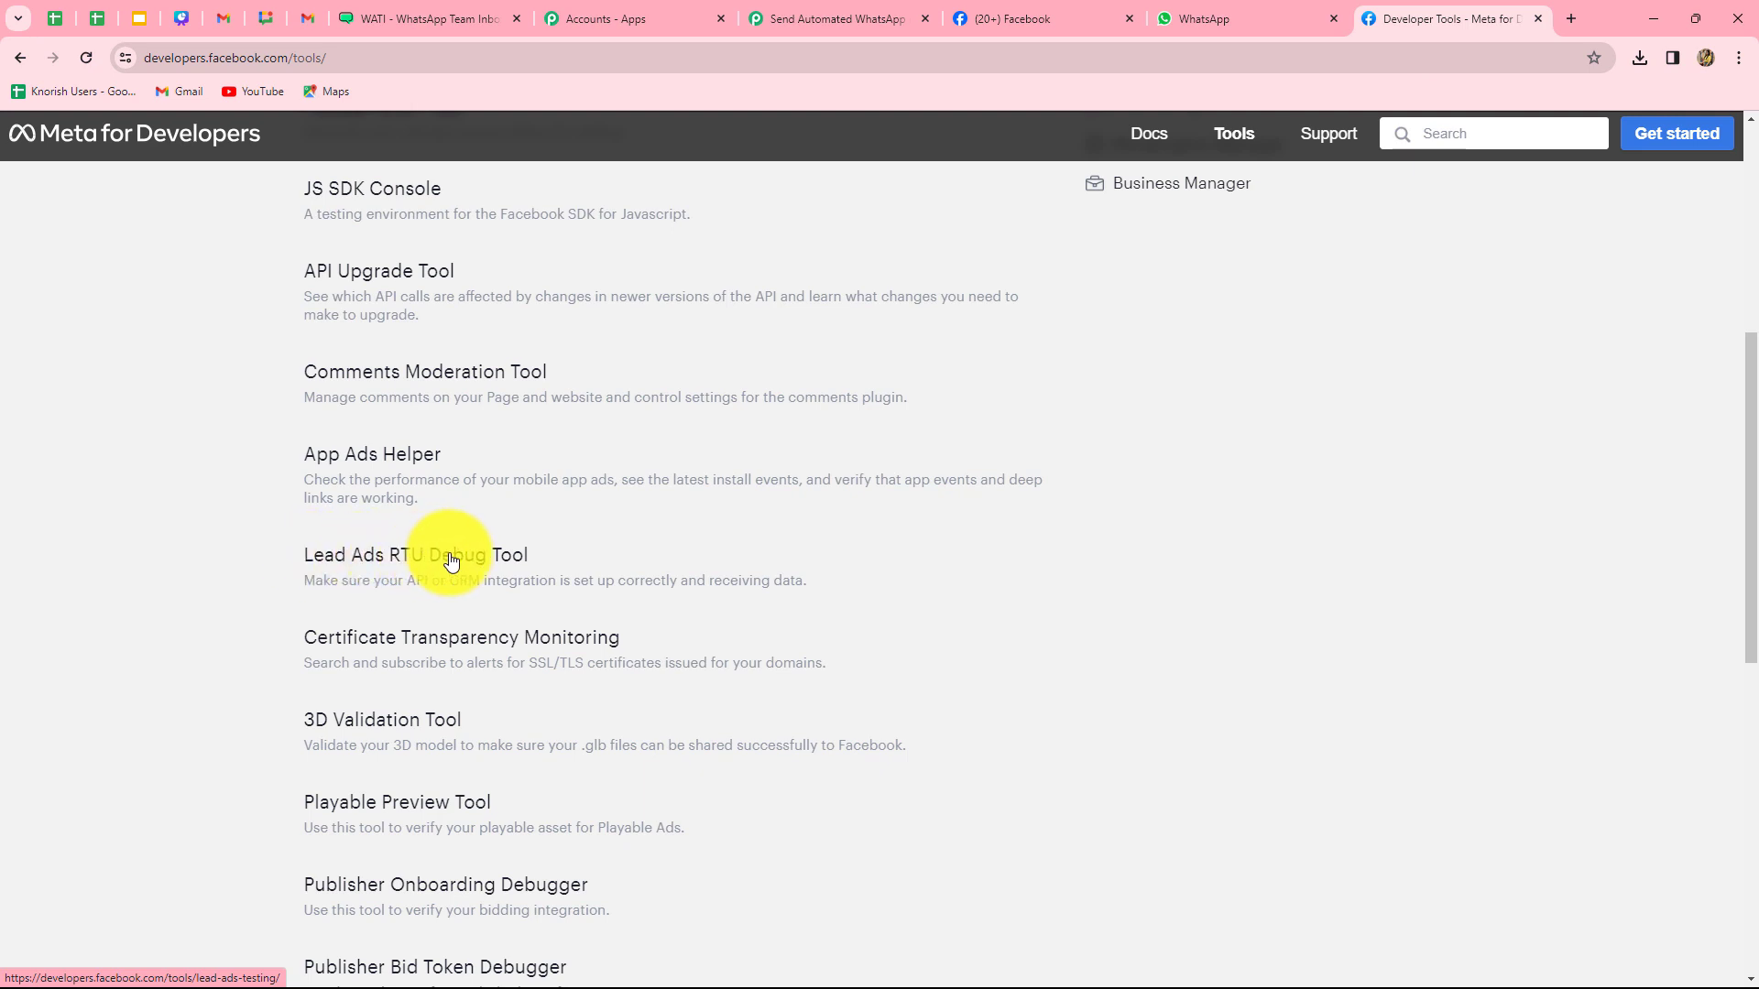
left_click(514, 557)
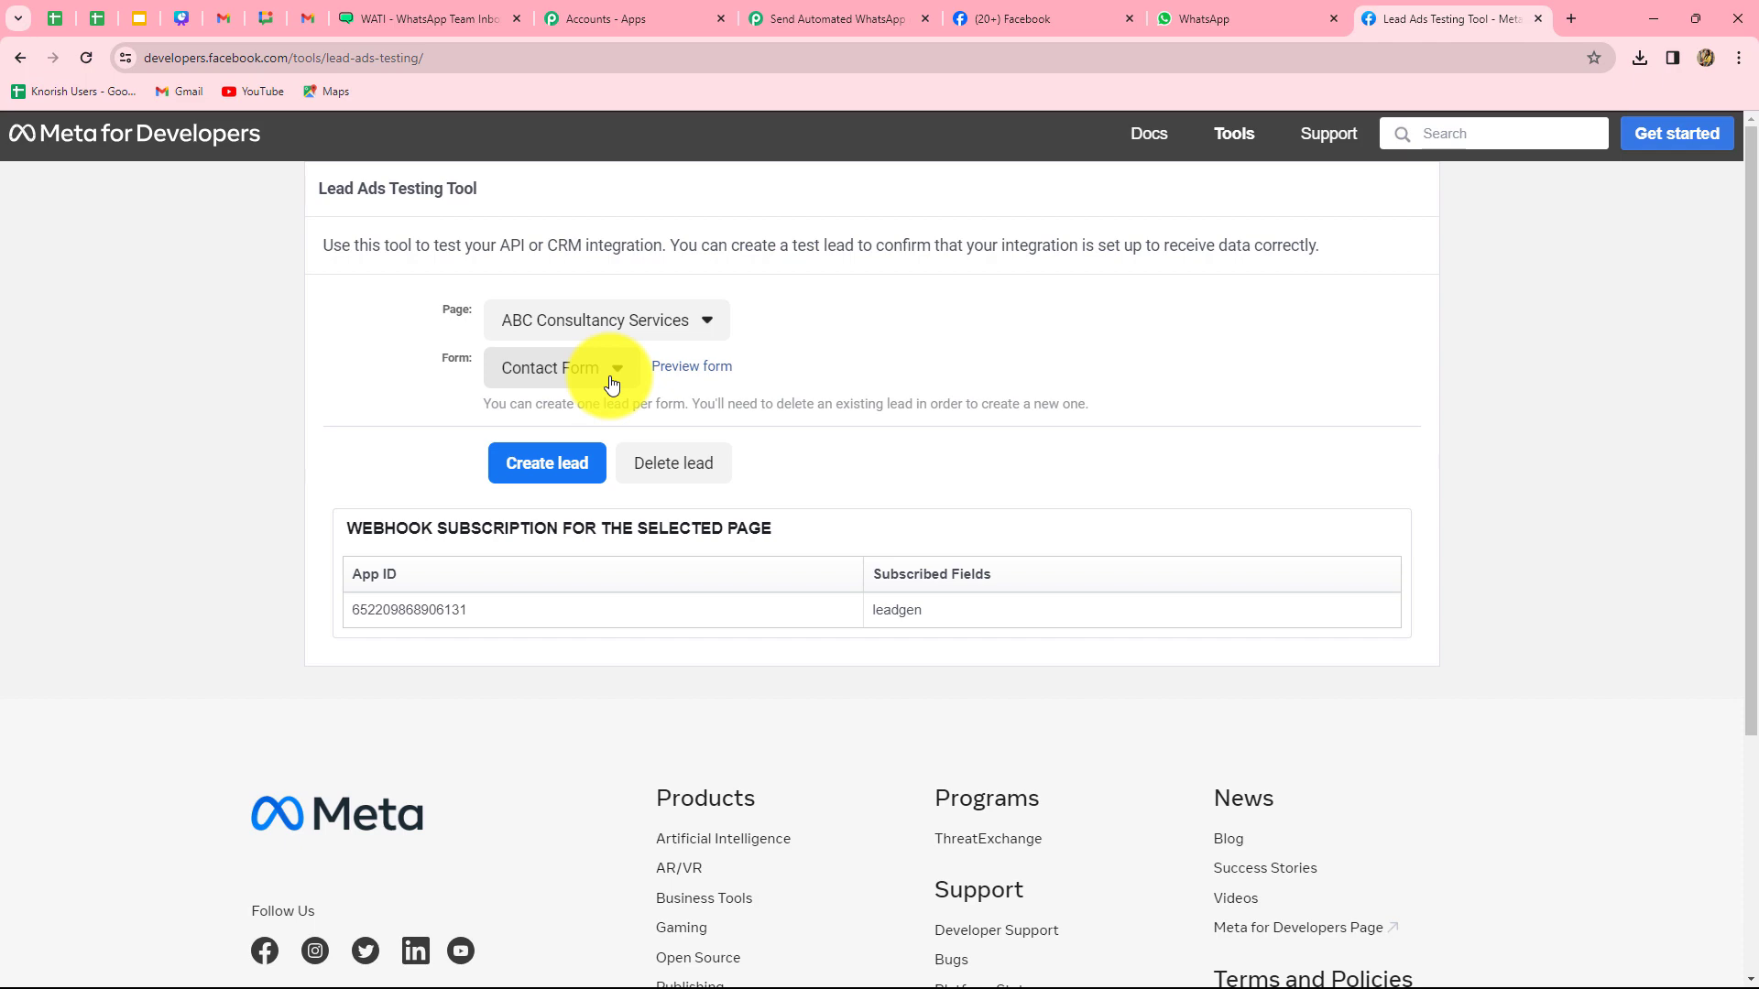
left_click(706, 368)
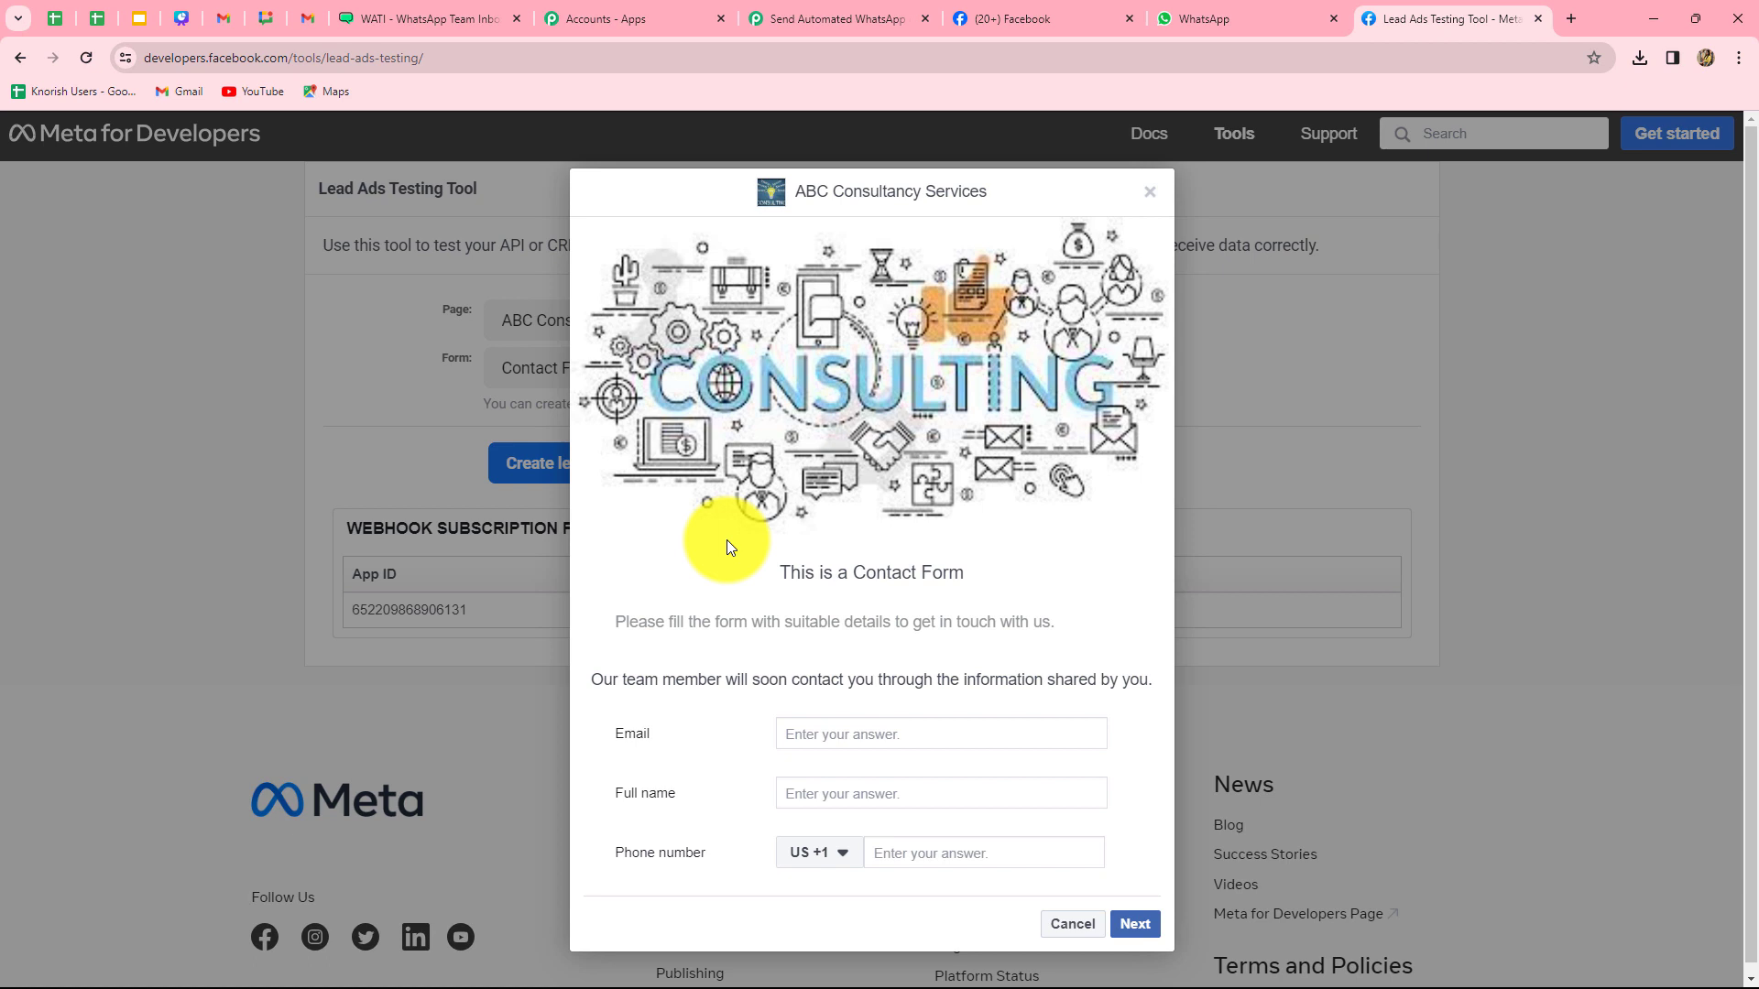
- Enter the test lead's email address and full name in the Contact Form
left_click(832, 735)
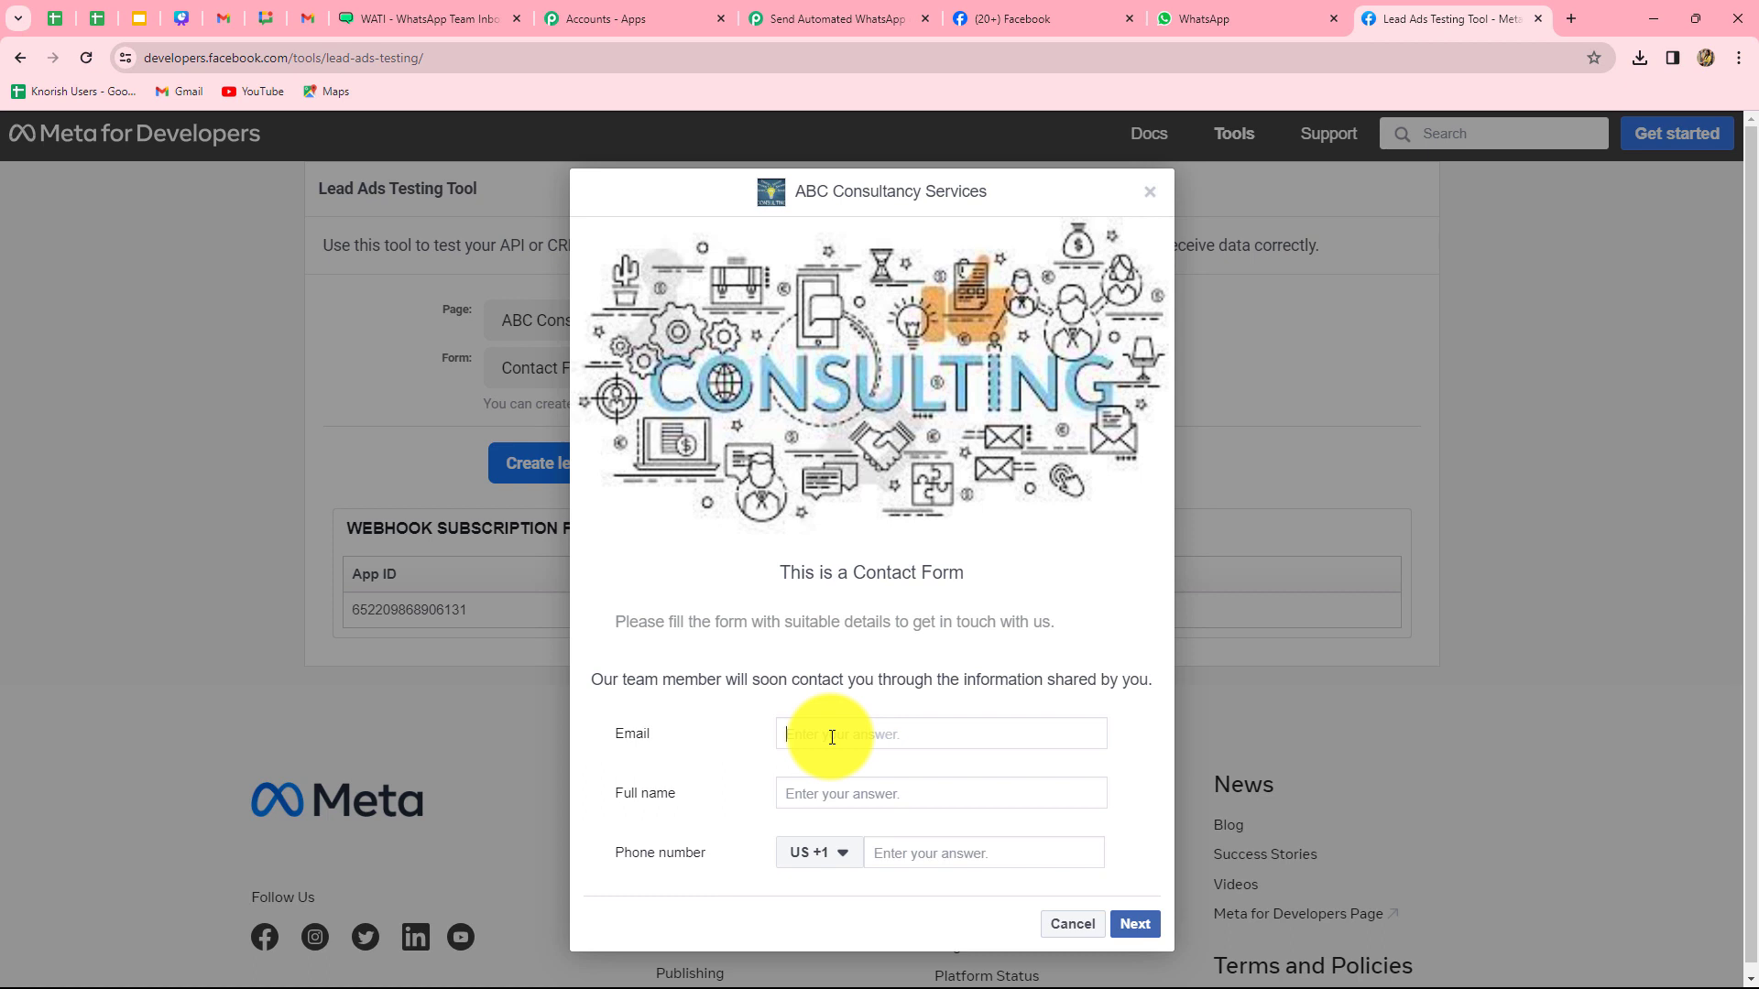
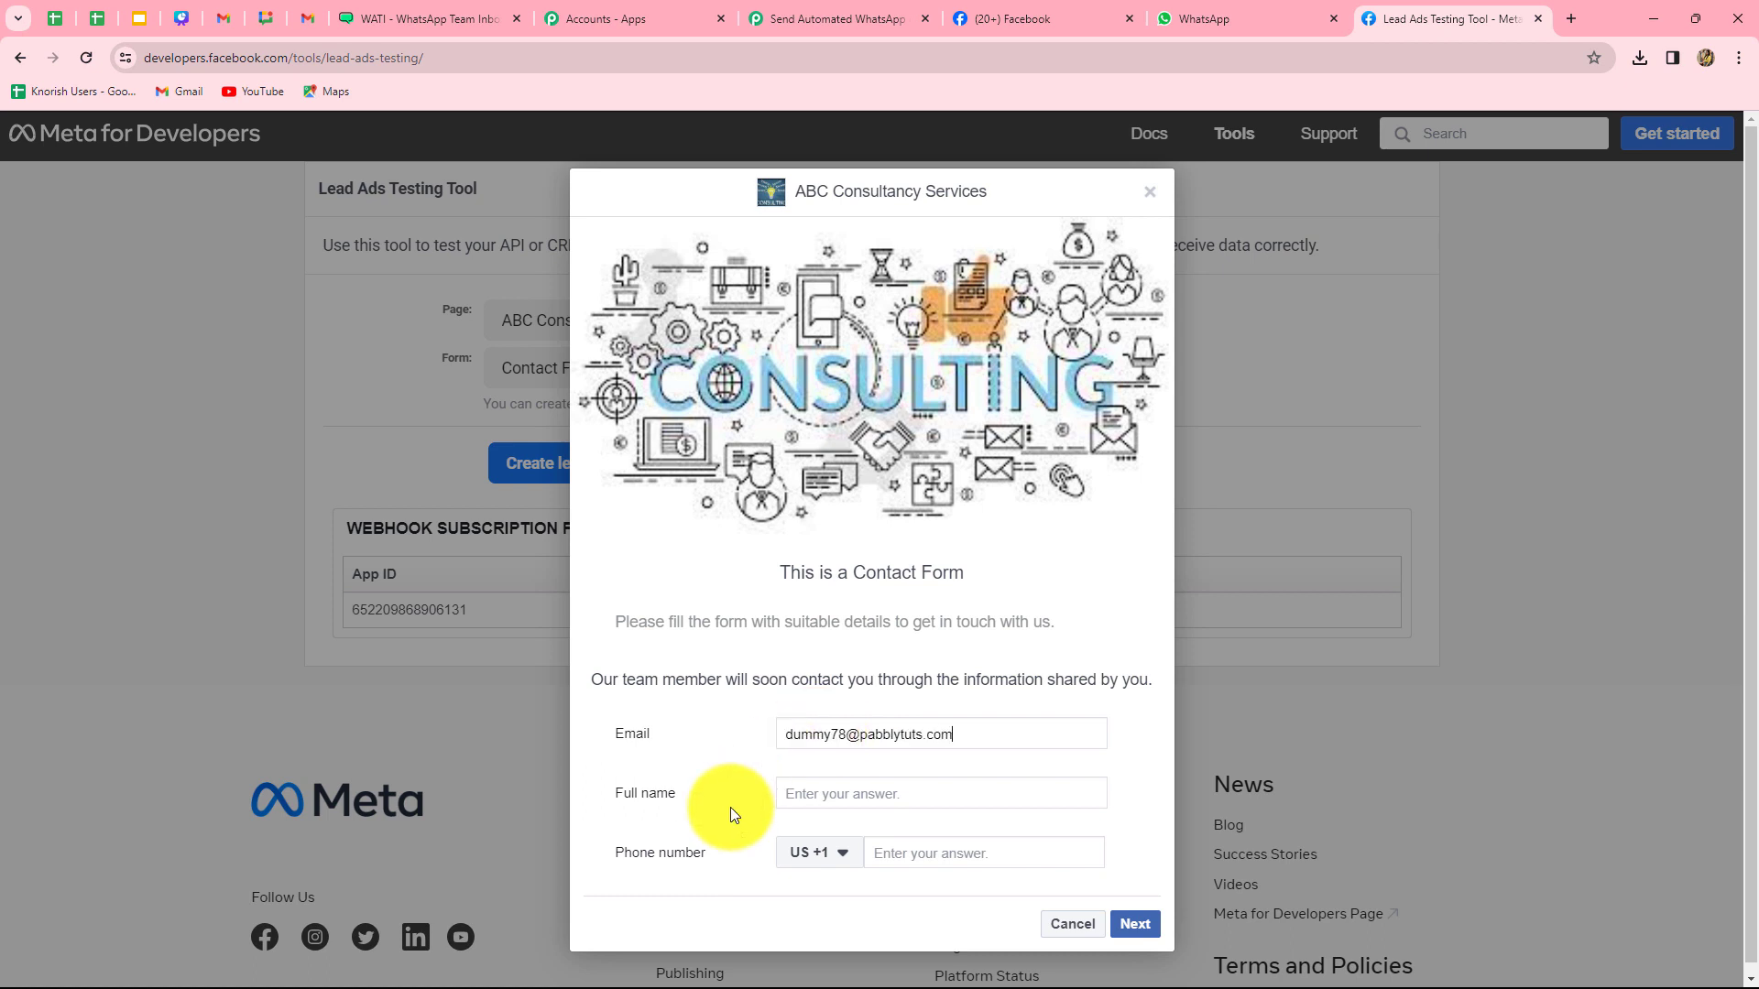
left_click(887, 794)
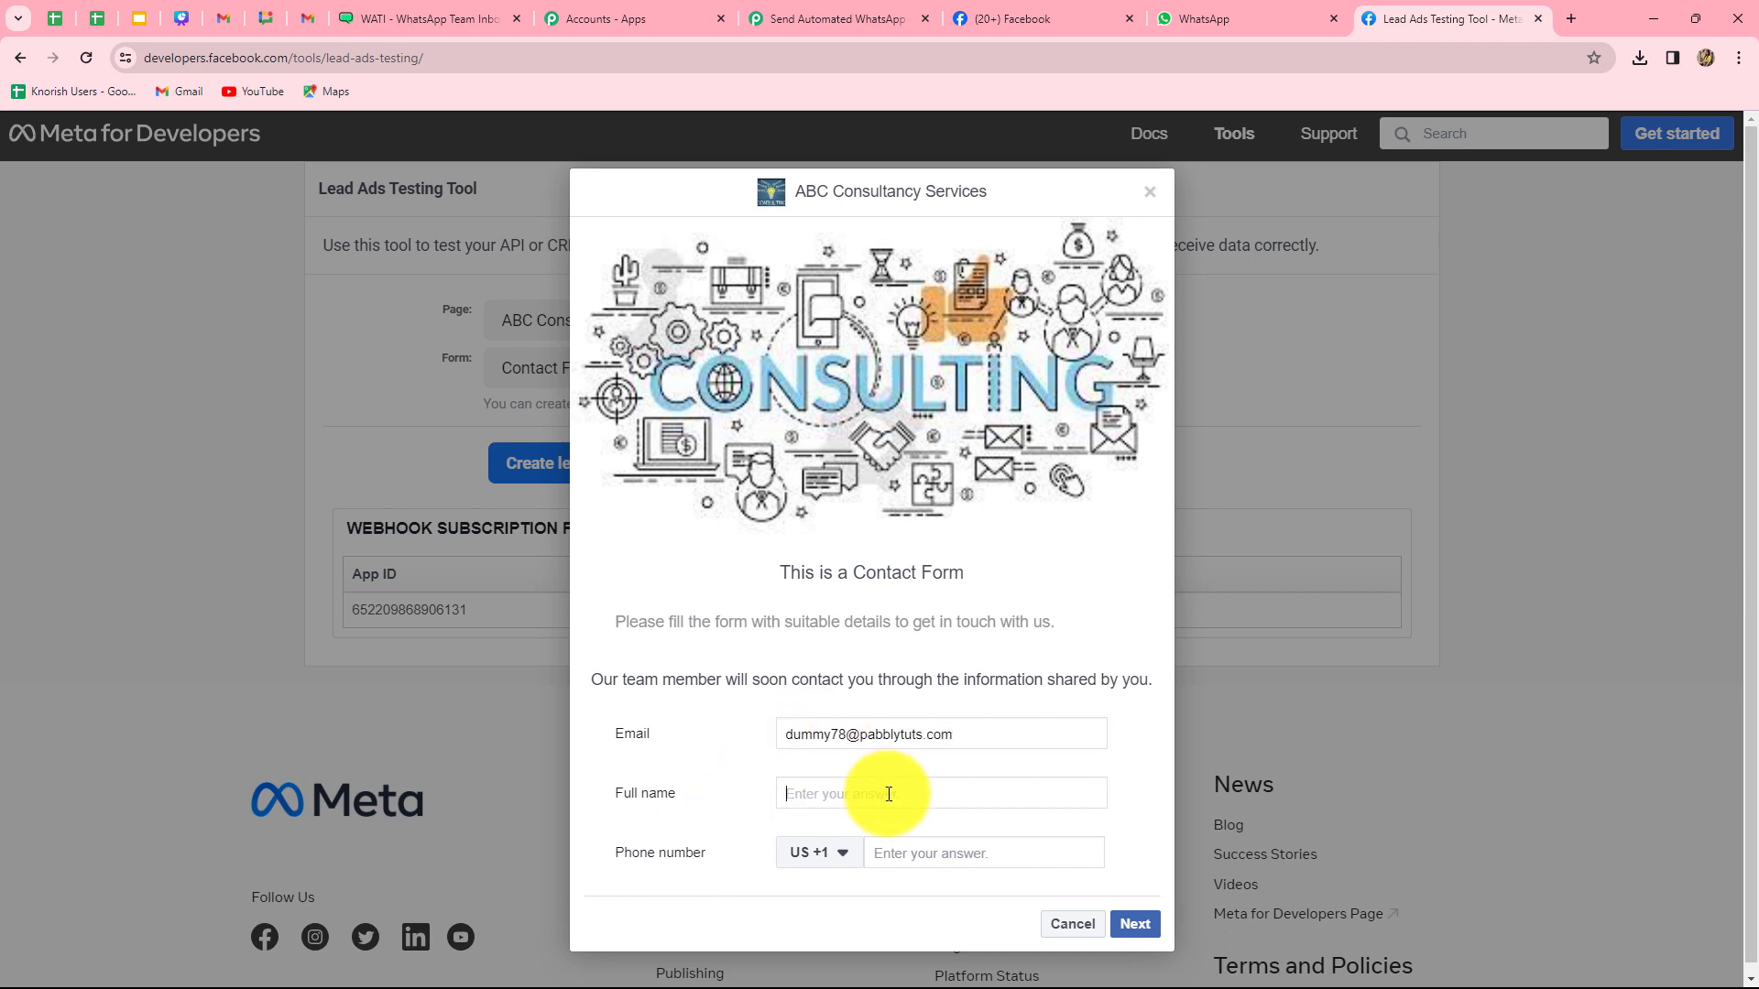
type("Dummy User")
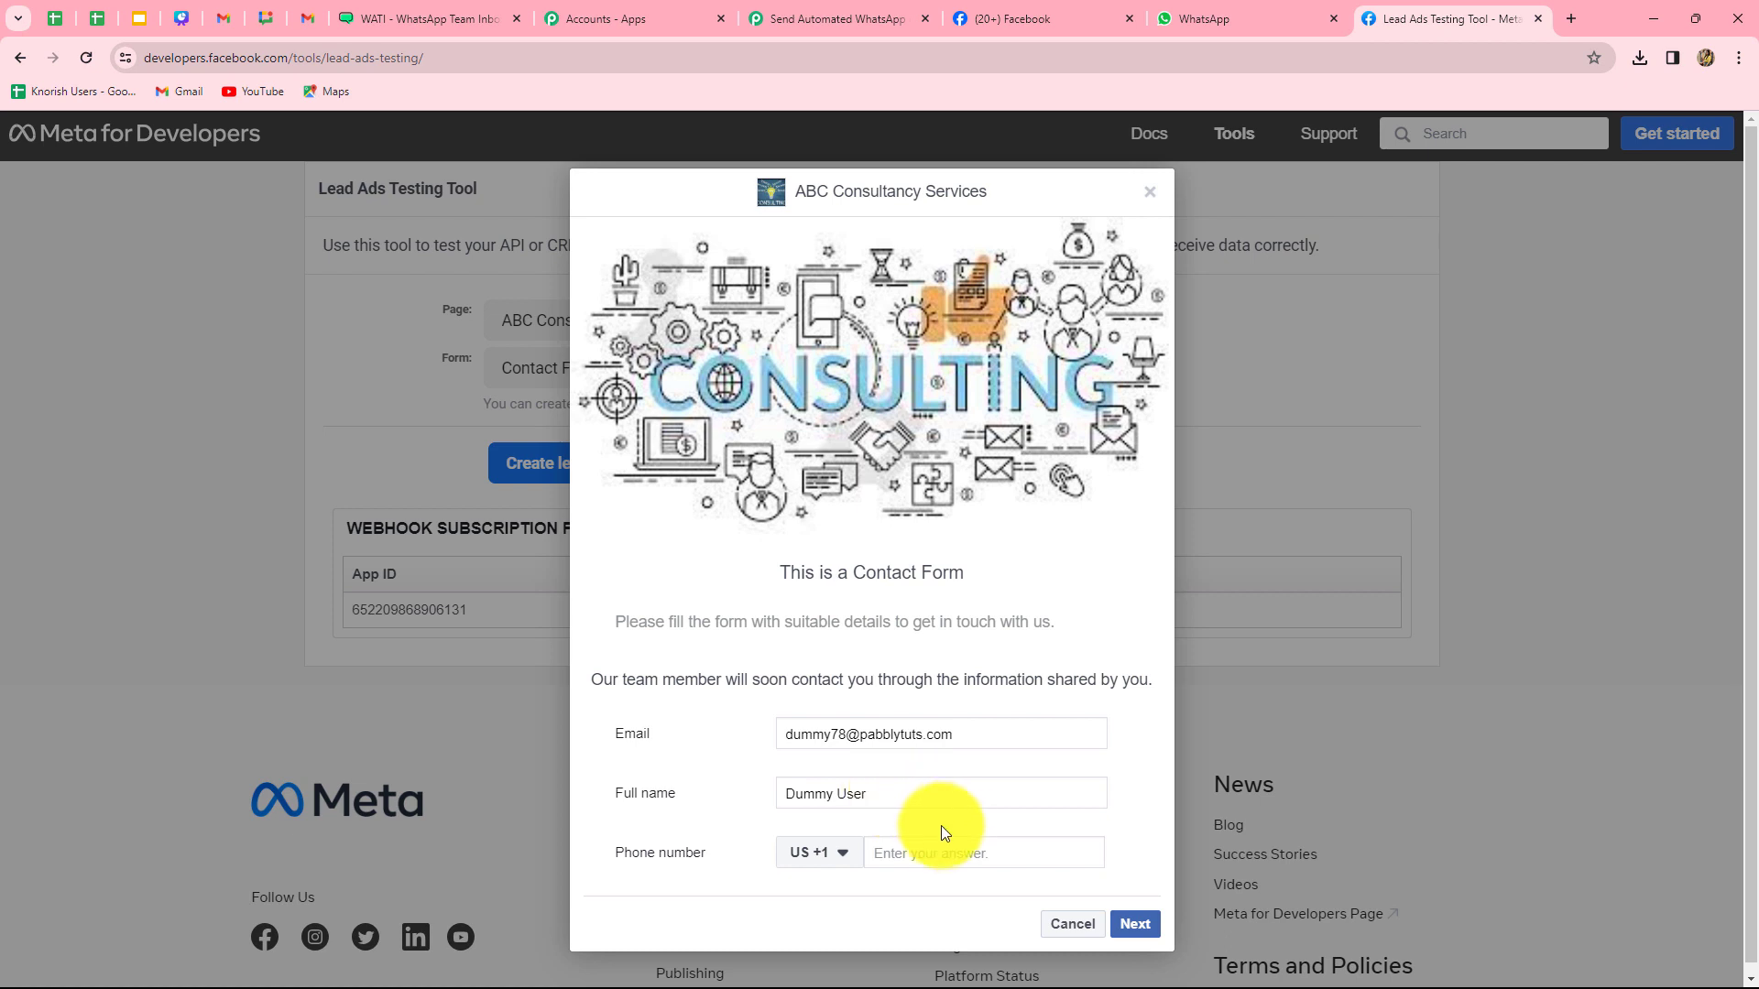
- Set the phone country code to India +91 and enter the lead's phone number
left_click(841, 861)
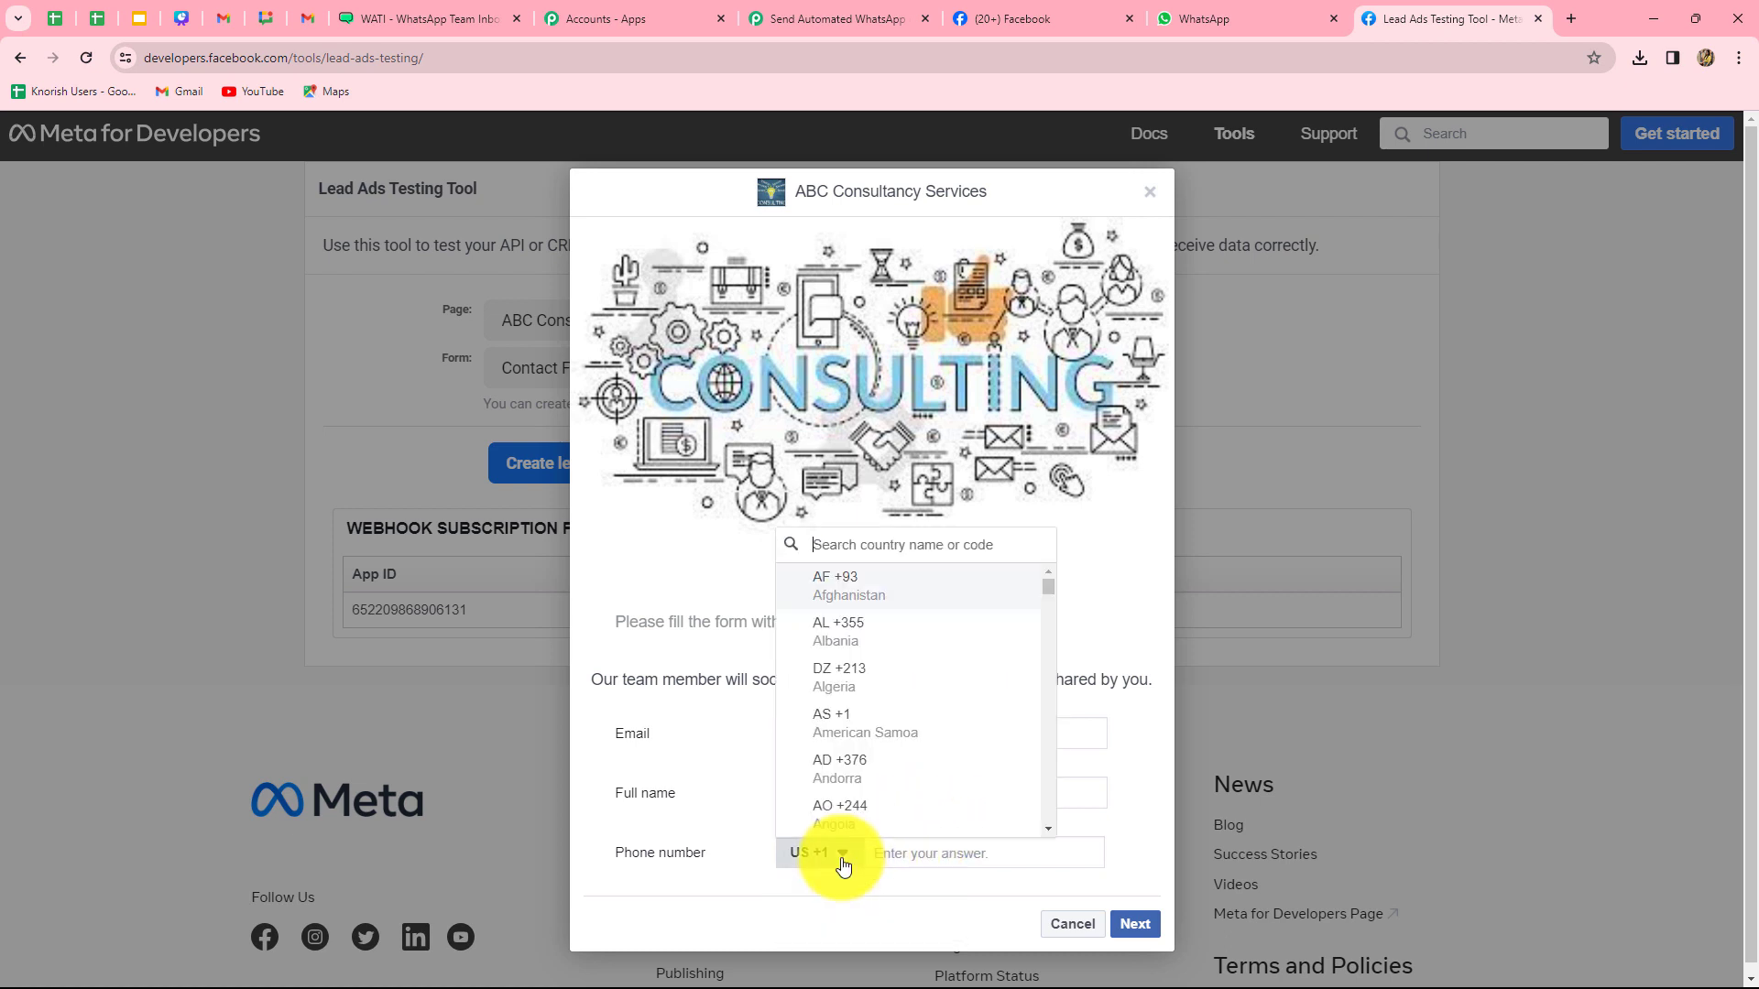
type("ind")
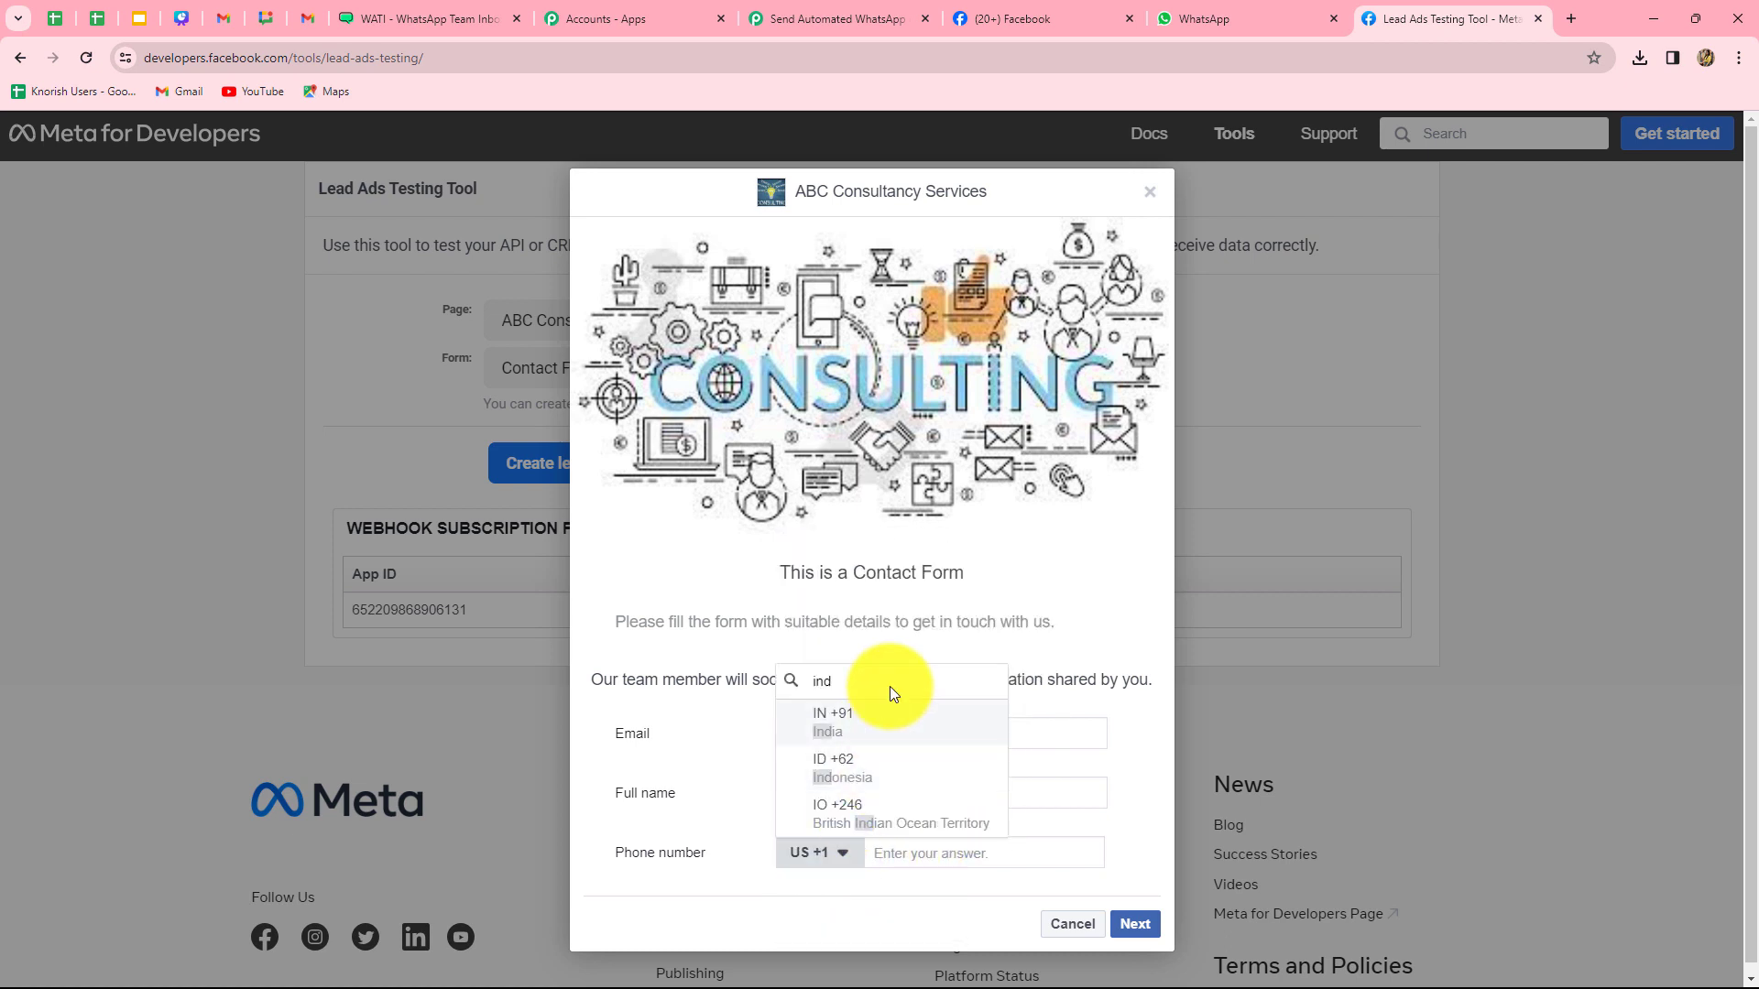
left_click(881, 741)
left_click(901, 853)
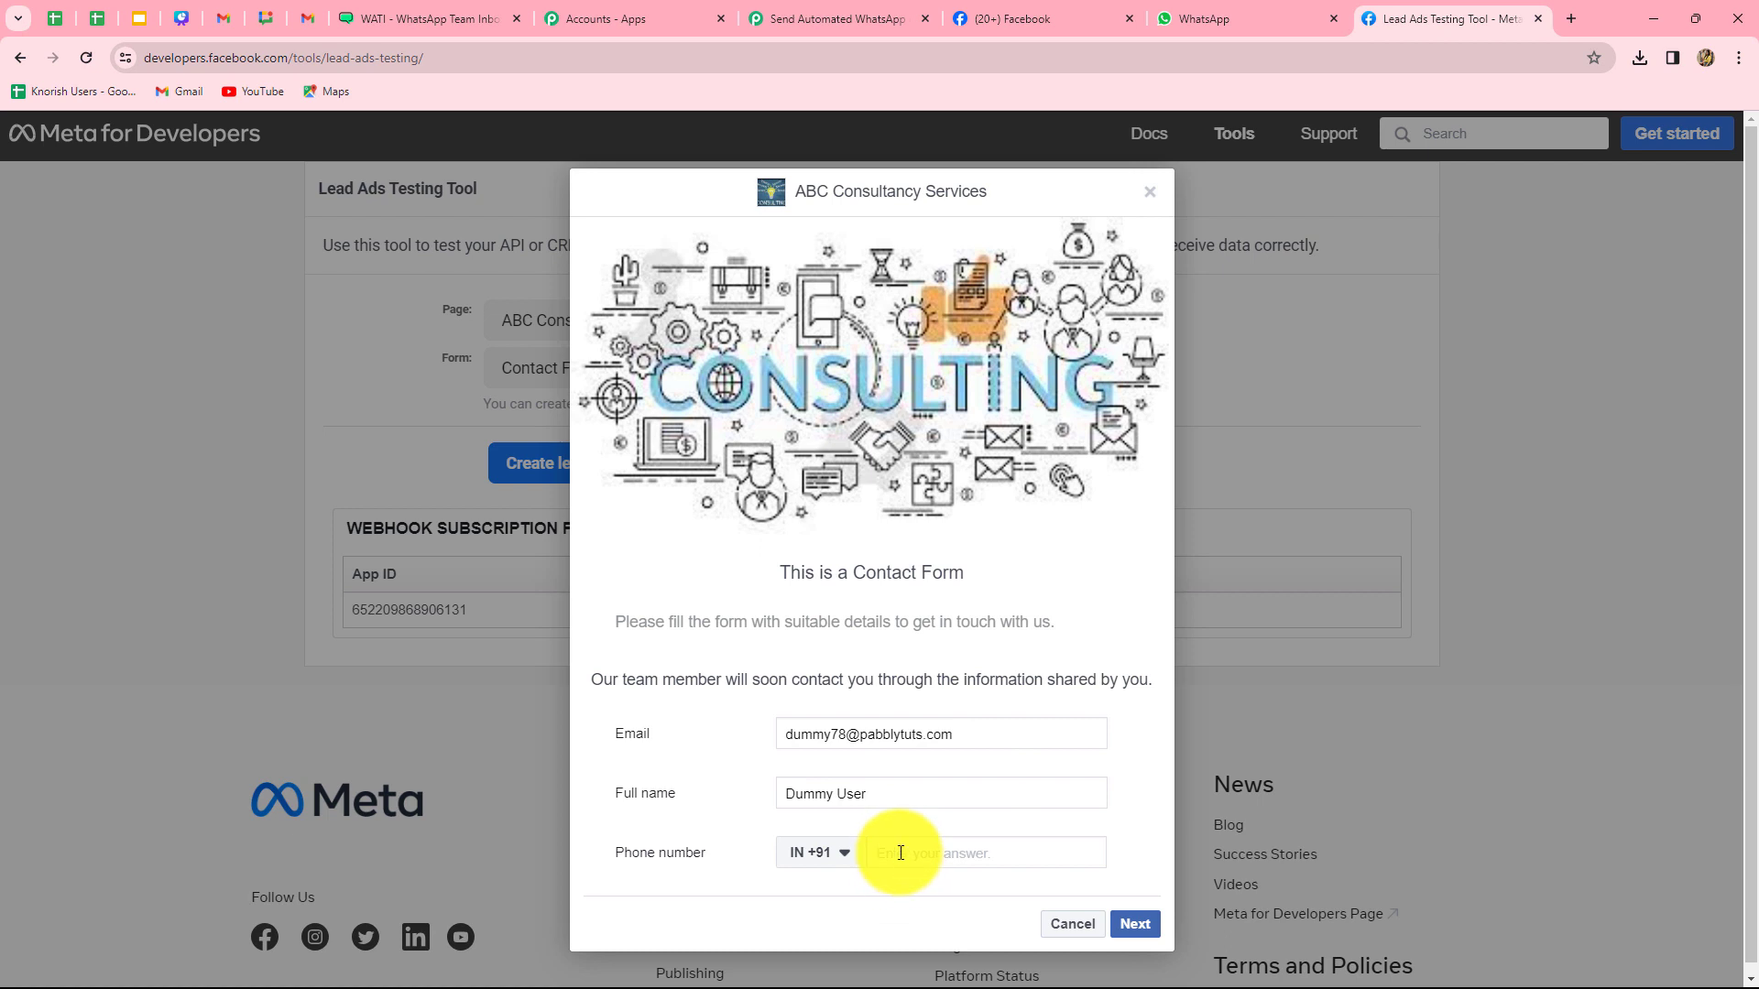
type("9999999999")
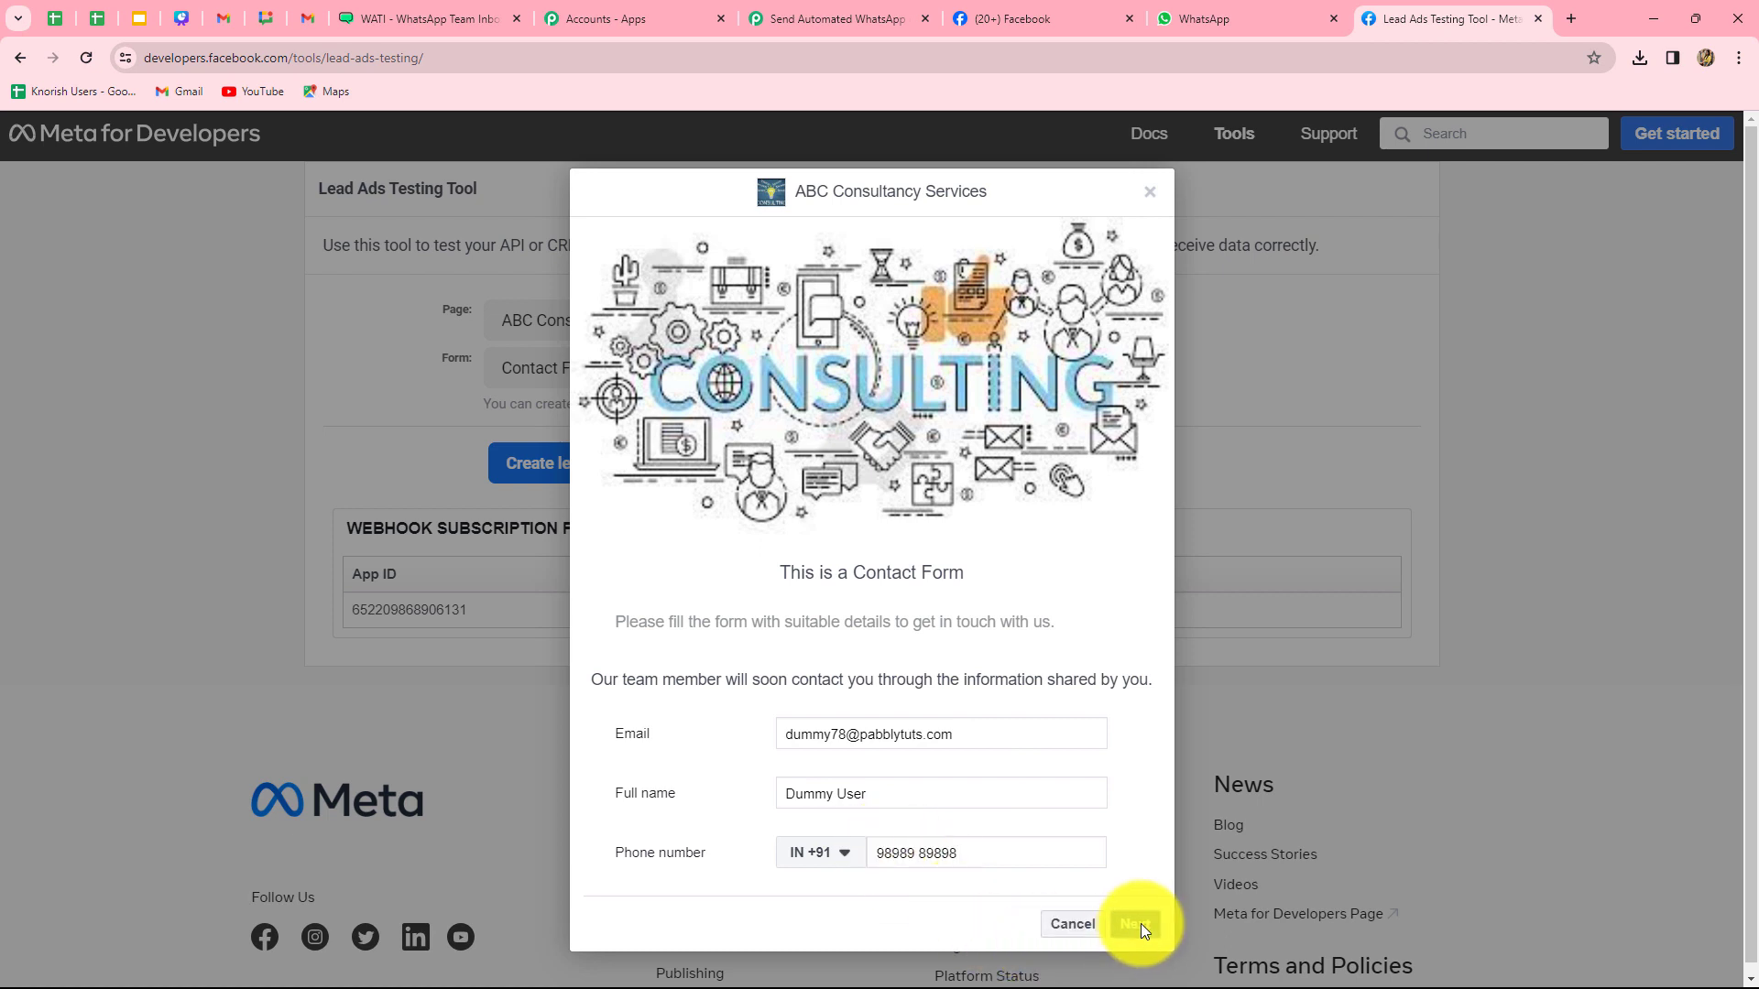
- Submit the test lead, close the confirmation, and return to Pabbly Connect
left_click(1134, 923)
left_click(1127, 731)
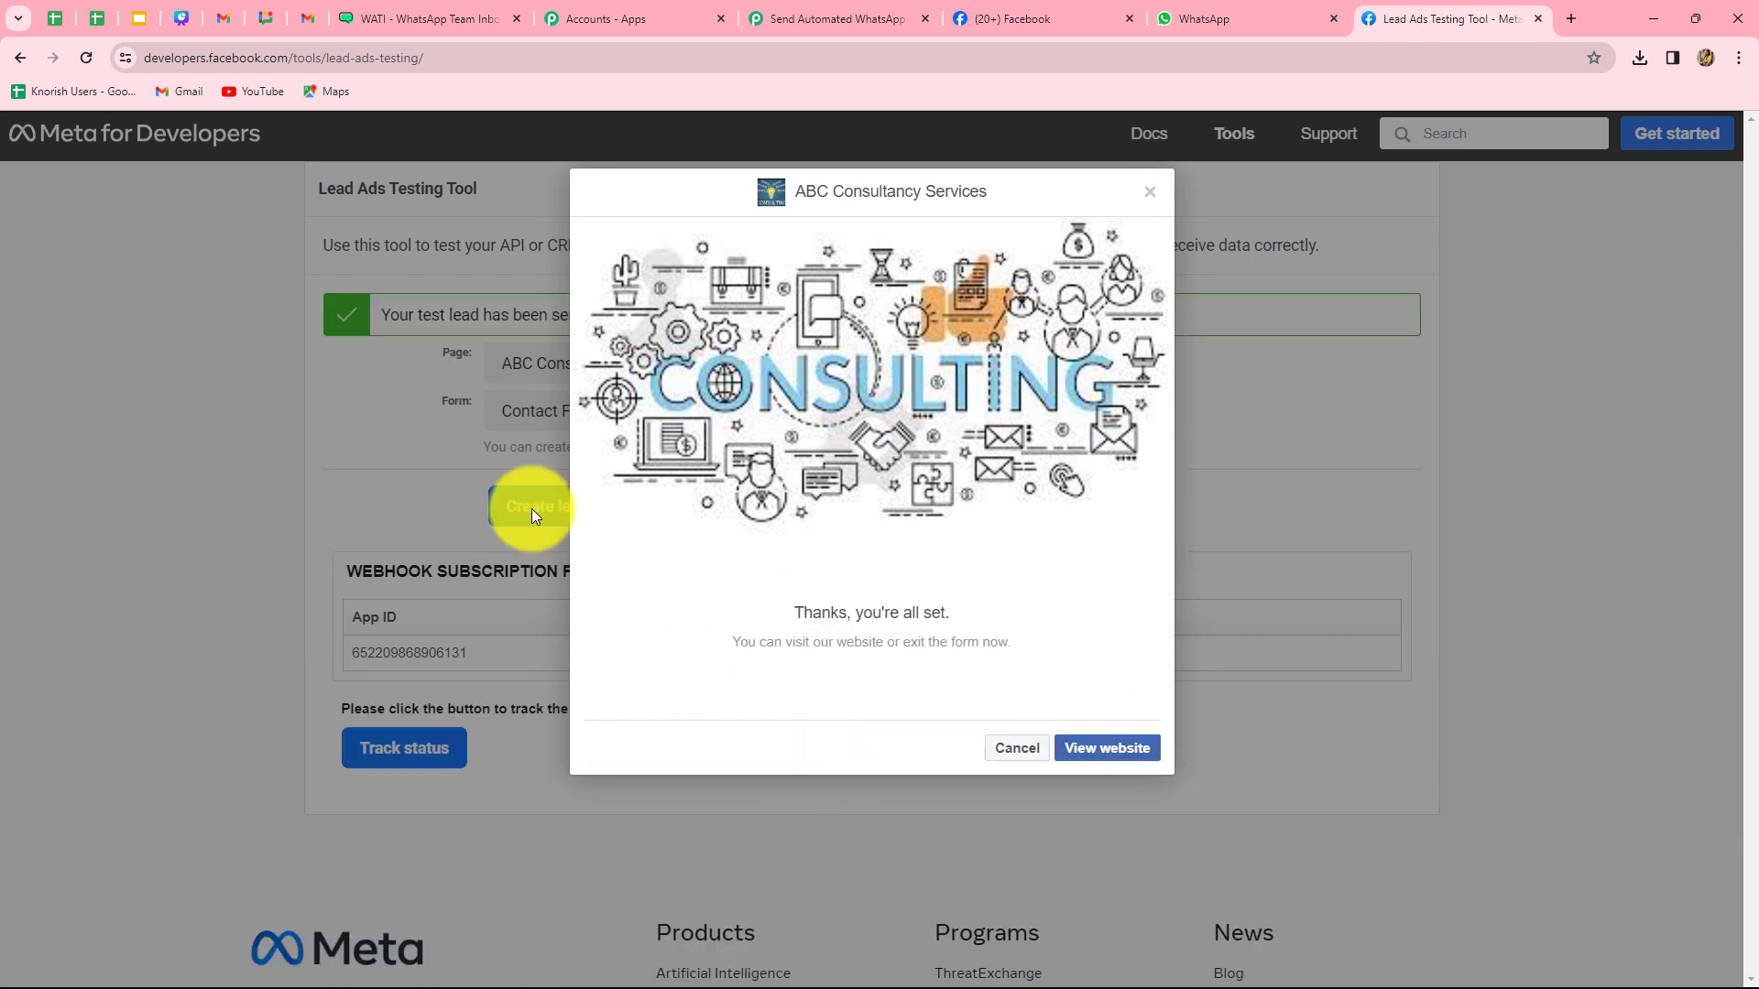
left_click(1152, 194)
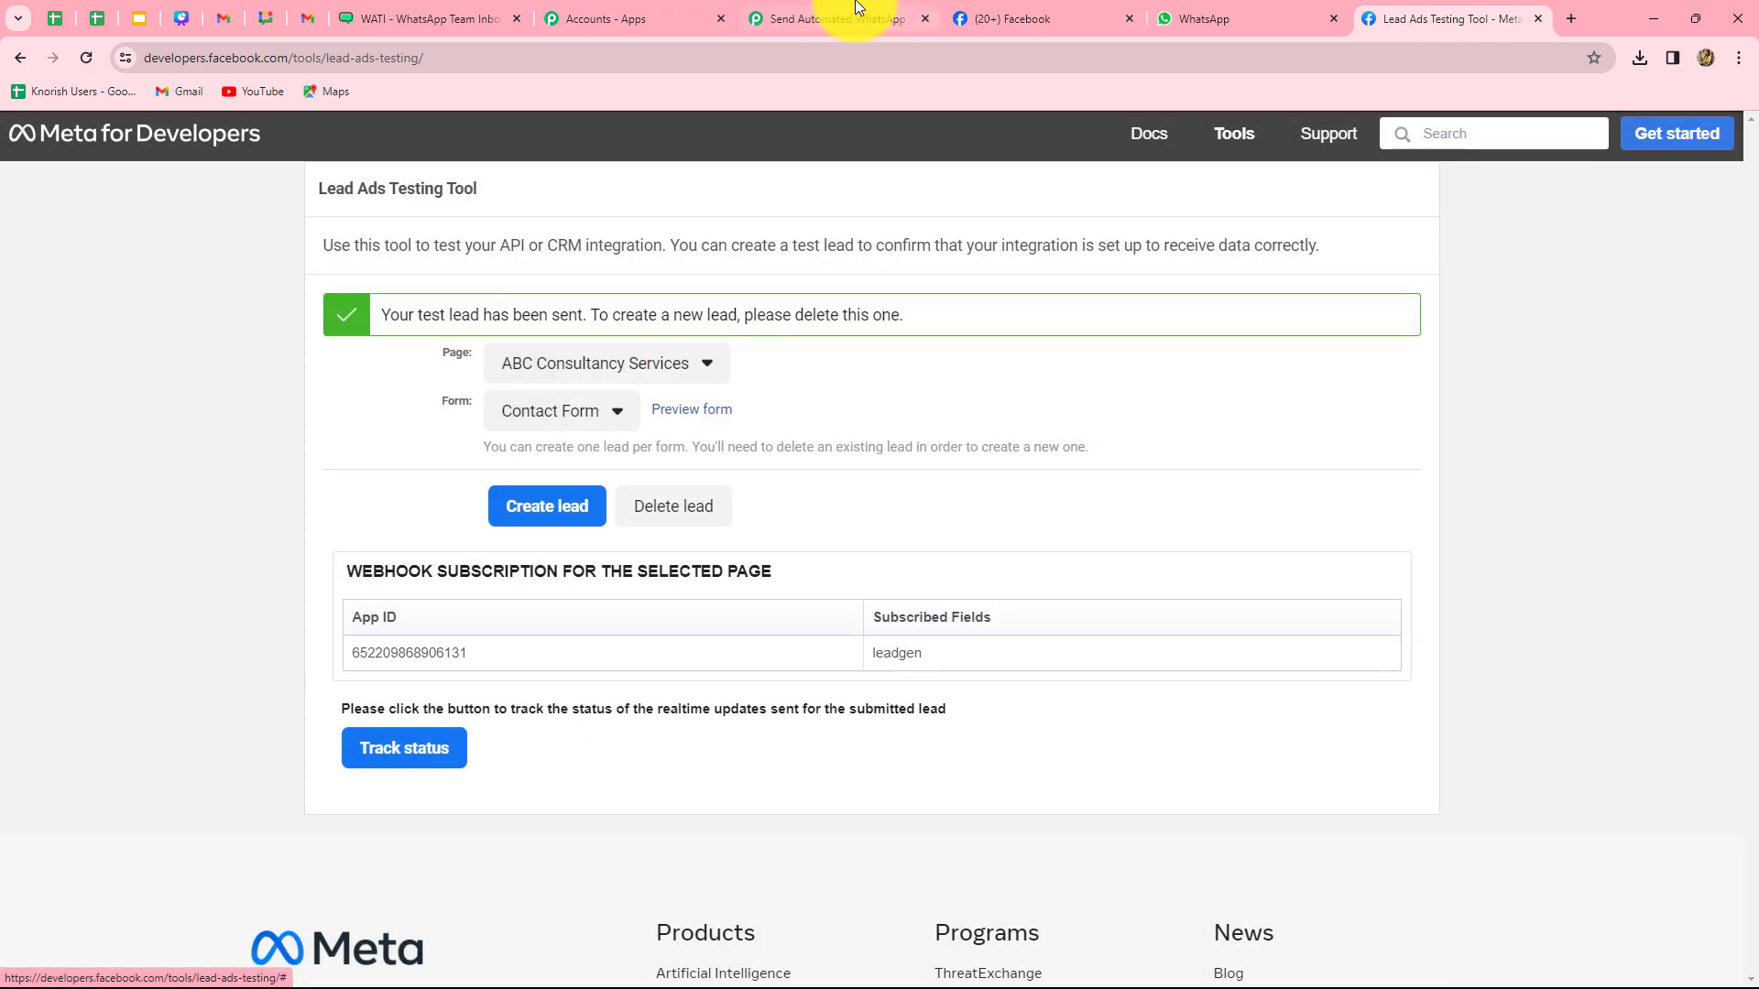
left_click(836, 18)
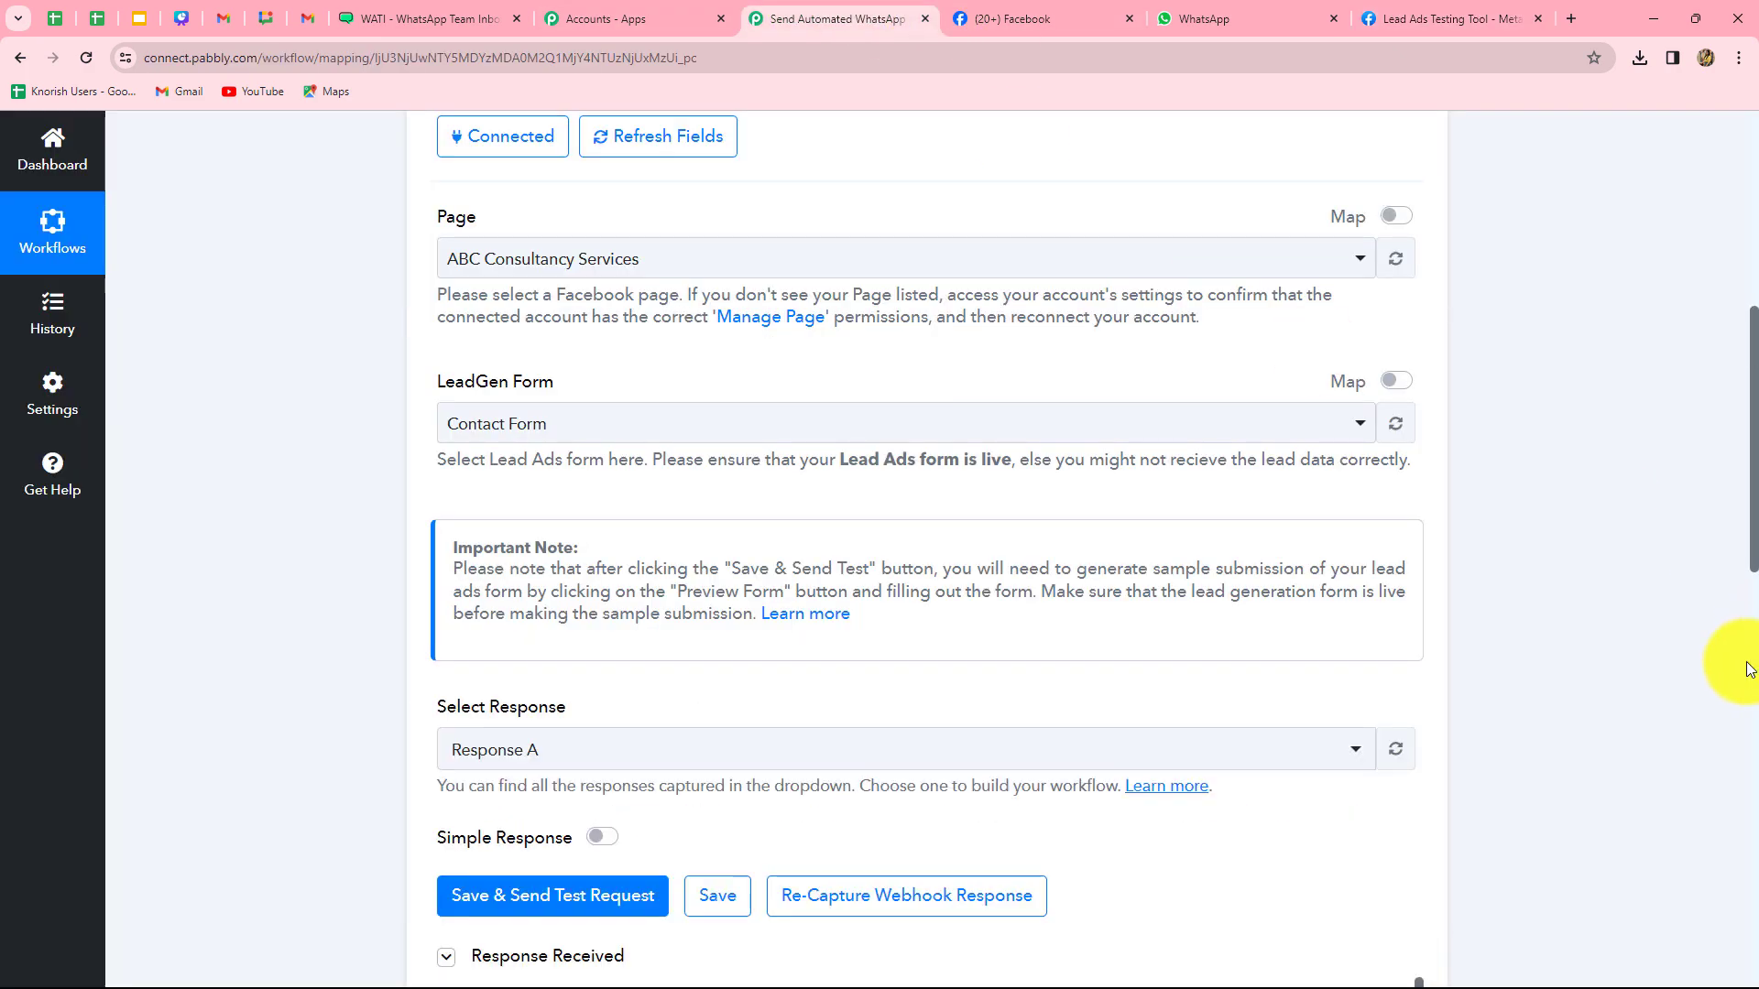
- Review the captured lead's email, name and phone, then view WATI's consultancy template
scroll(1747, 668, "down", 9)
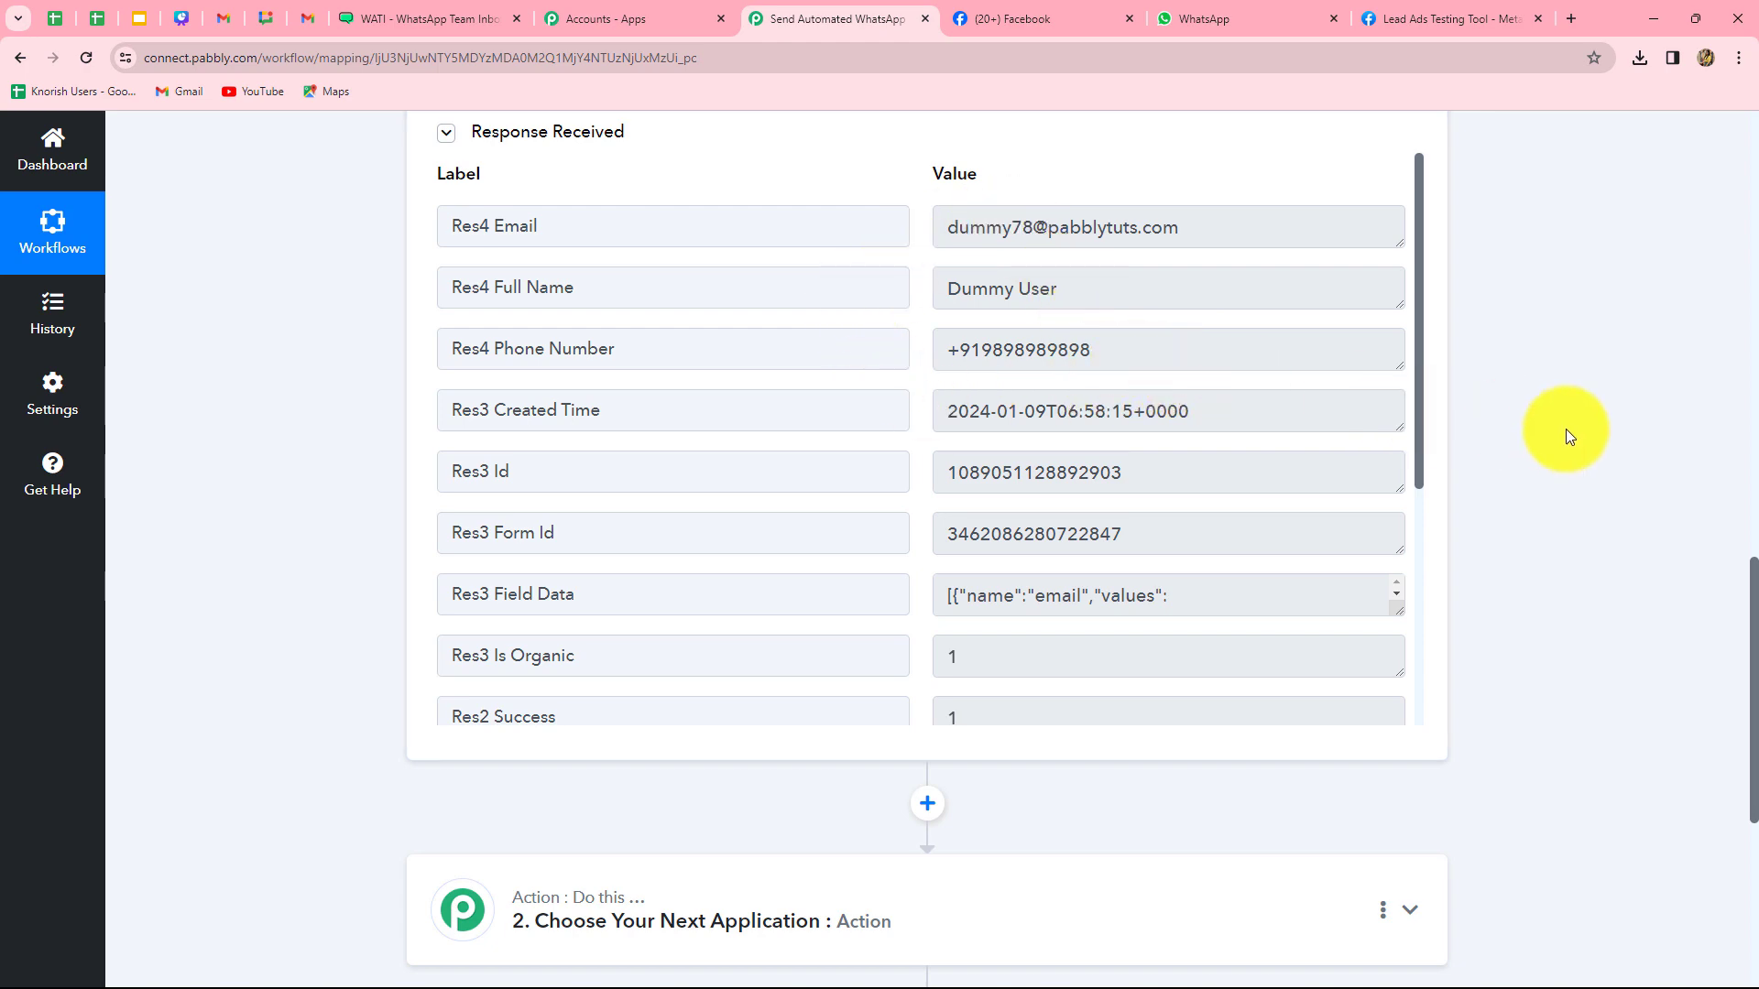
scroll(1565, 429, "down", 5)
left_click(365, 11)
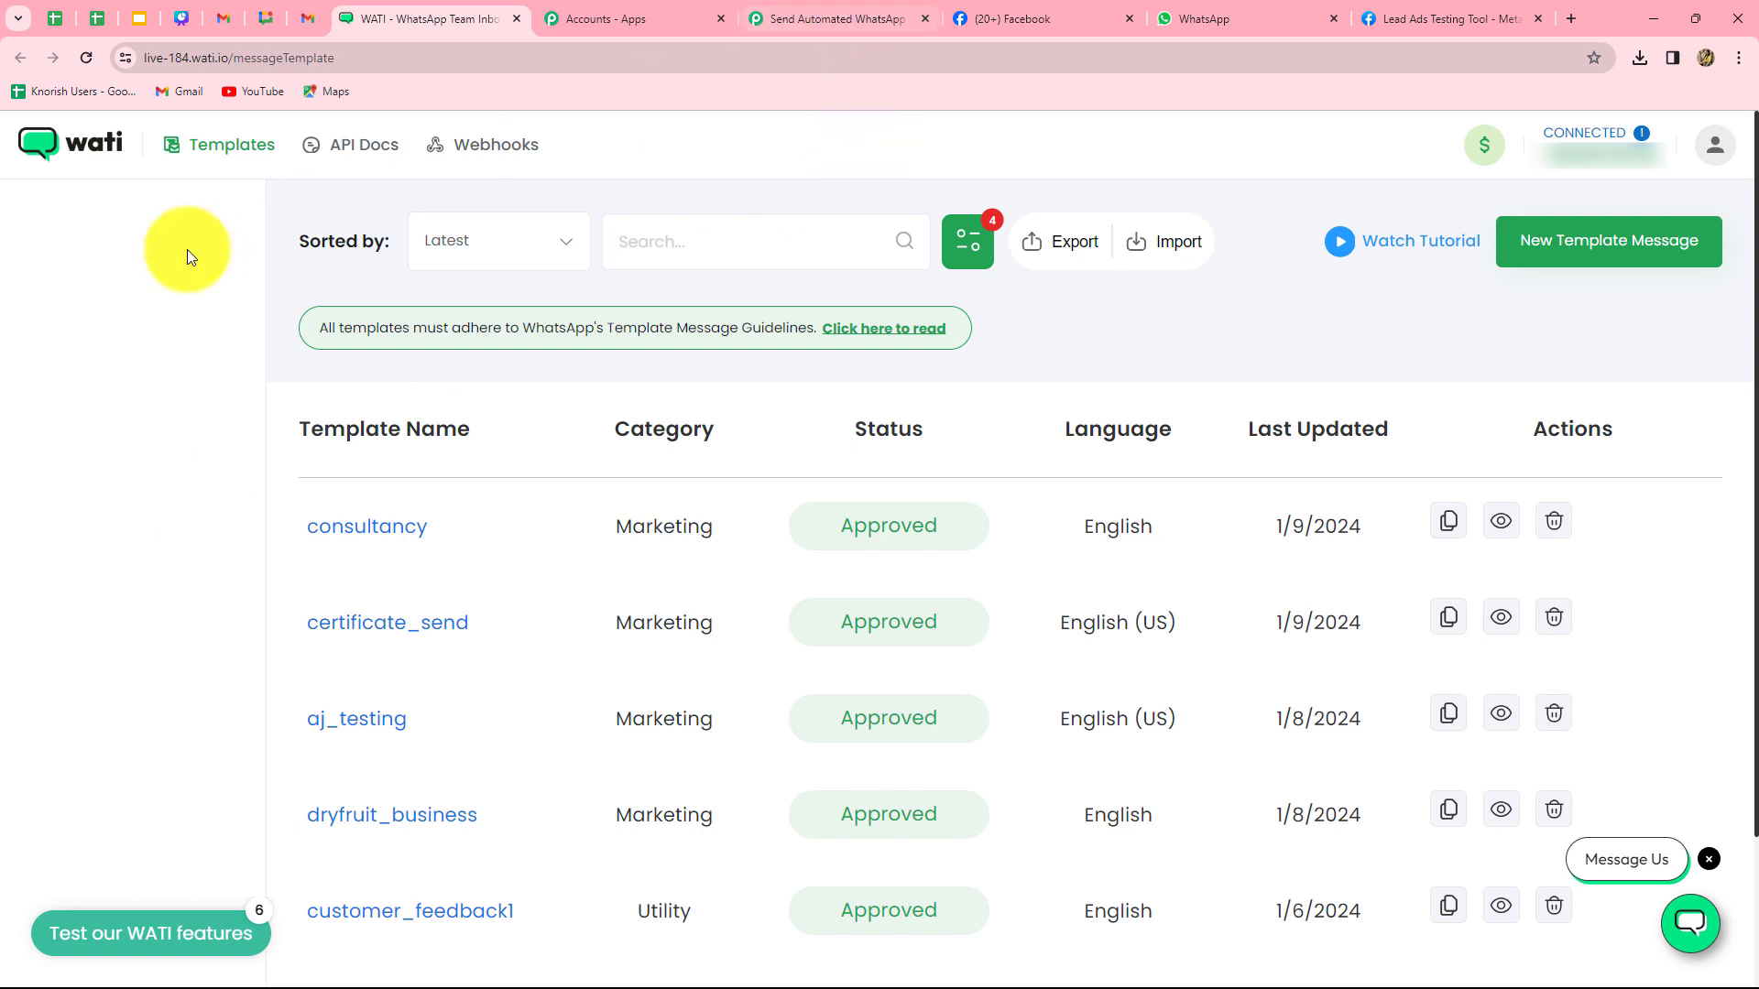
- Set the second step to WATI with the Send Template Message event and begin connecting an account
left_click(838, 18)
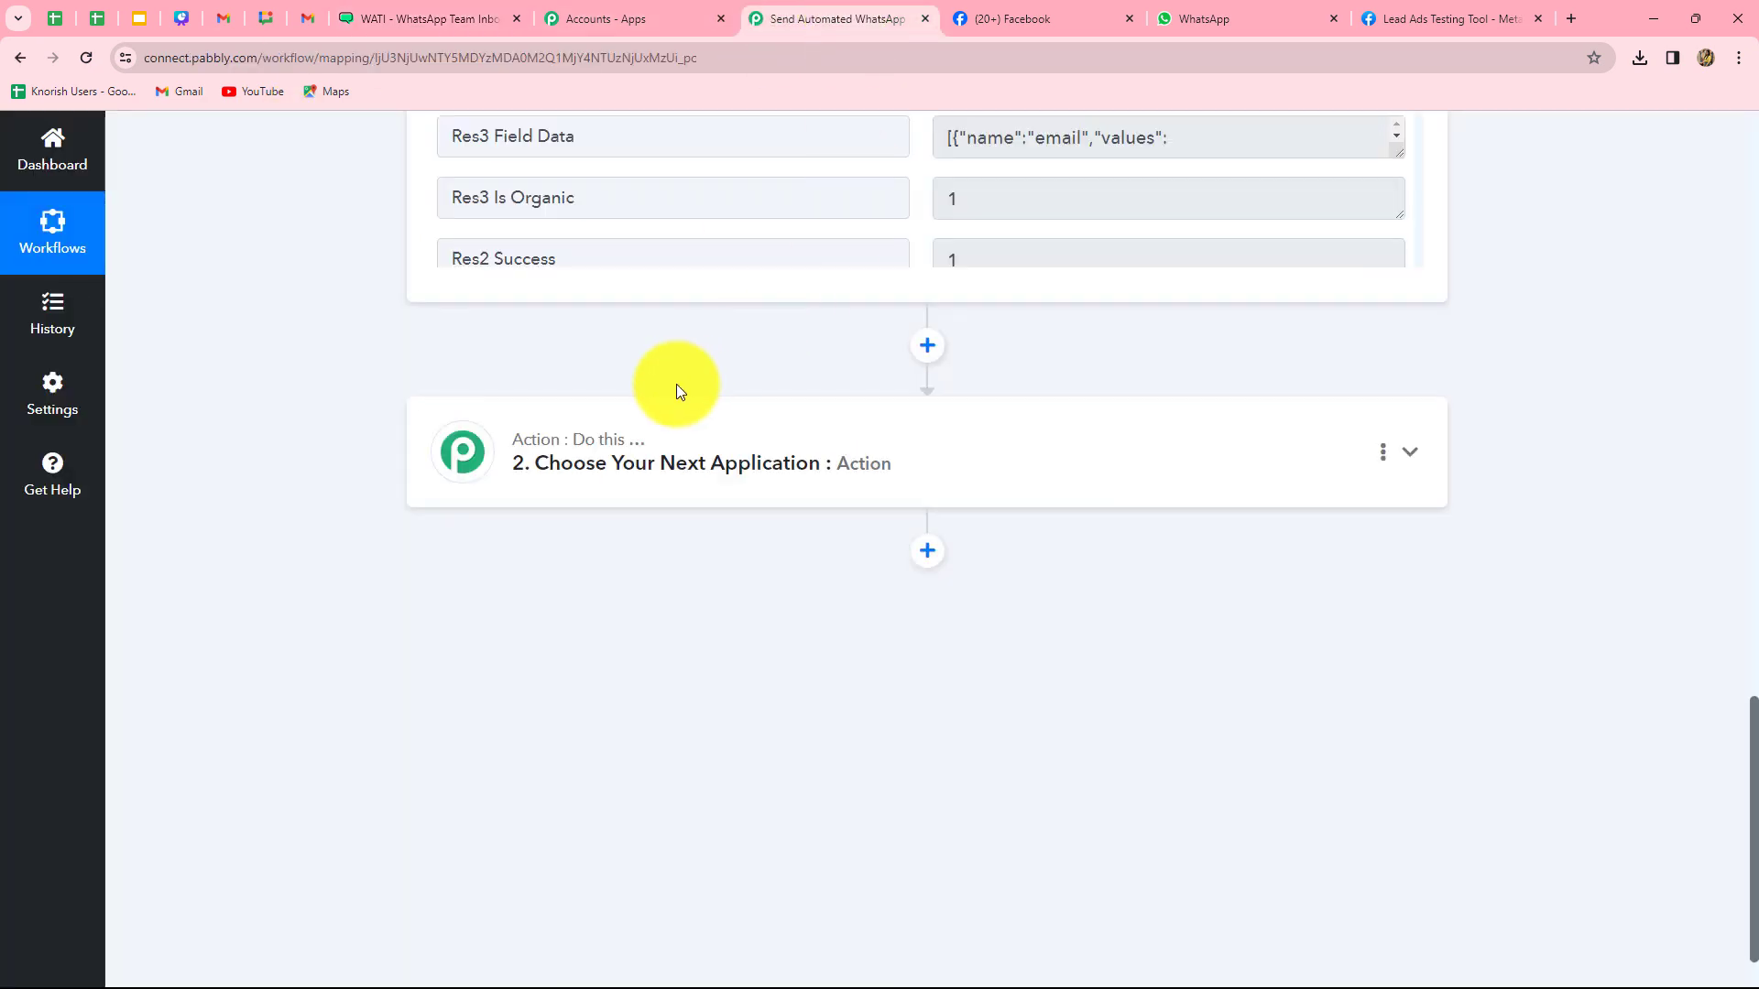
left_click(659, 442)
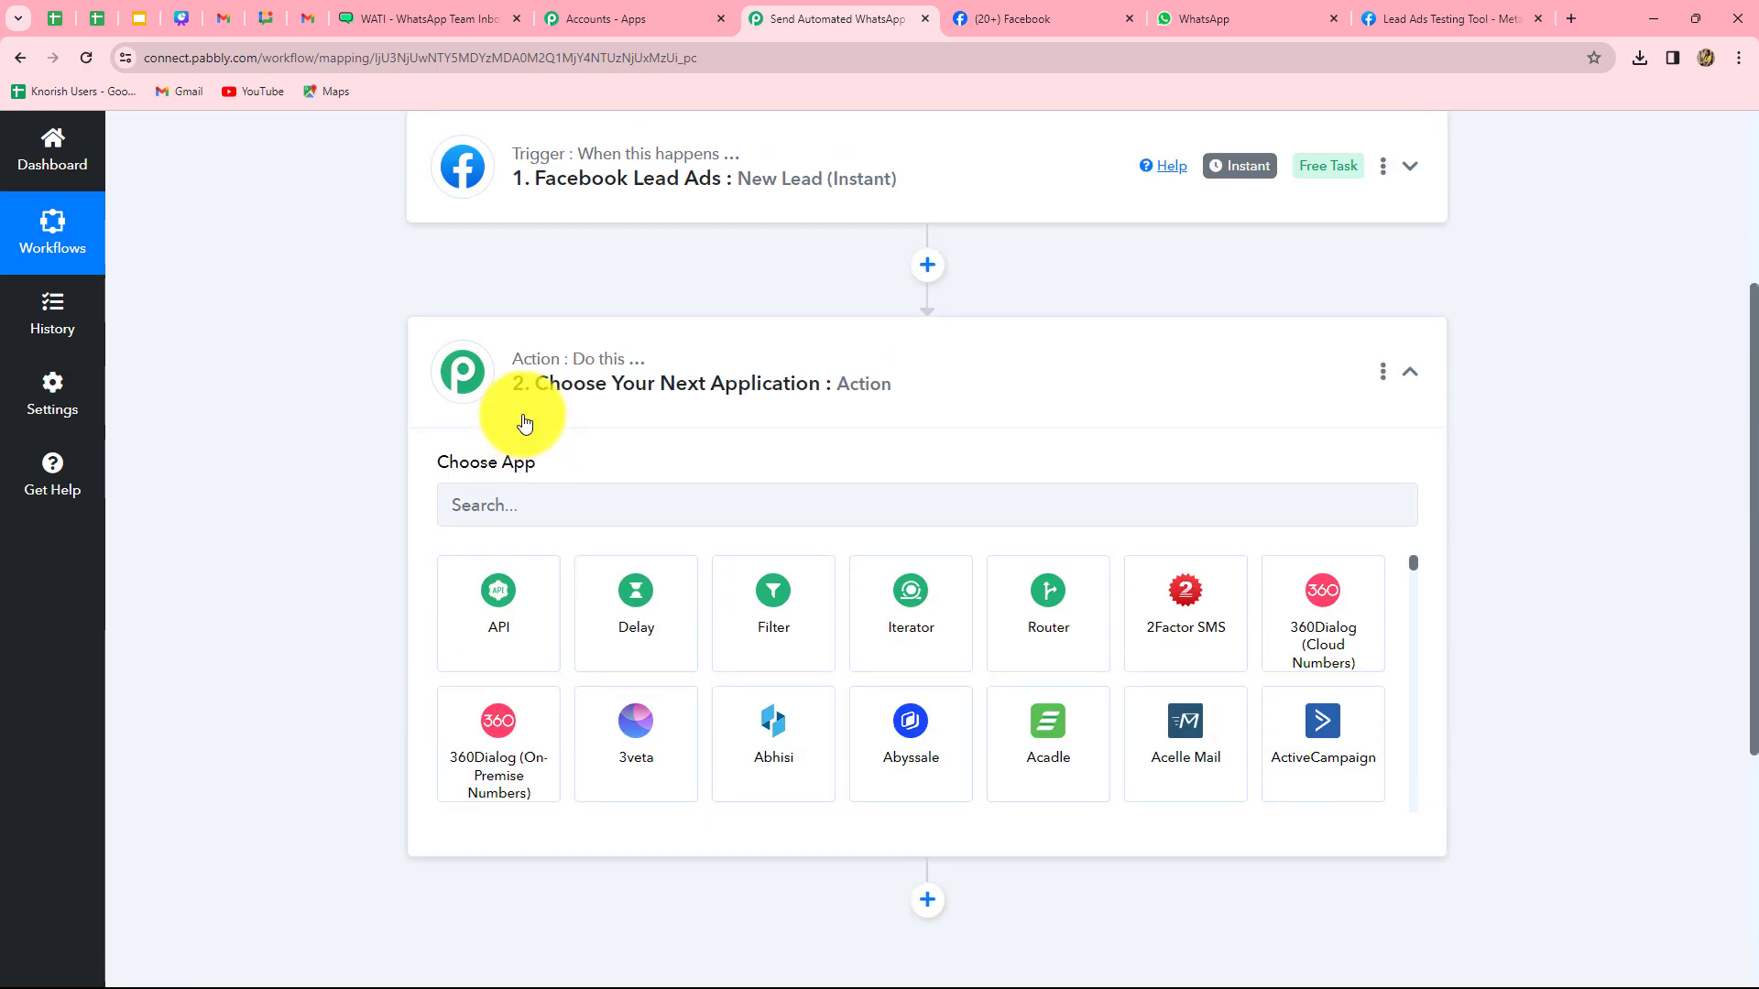
left_click(502, 492)
type("Wat")
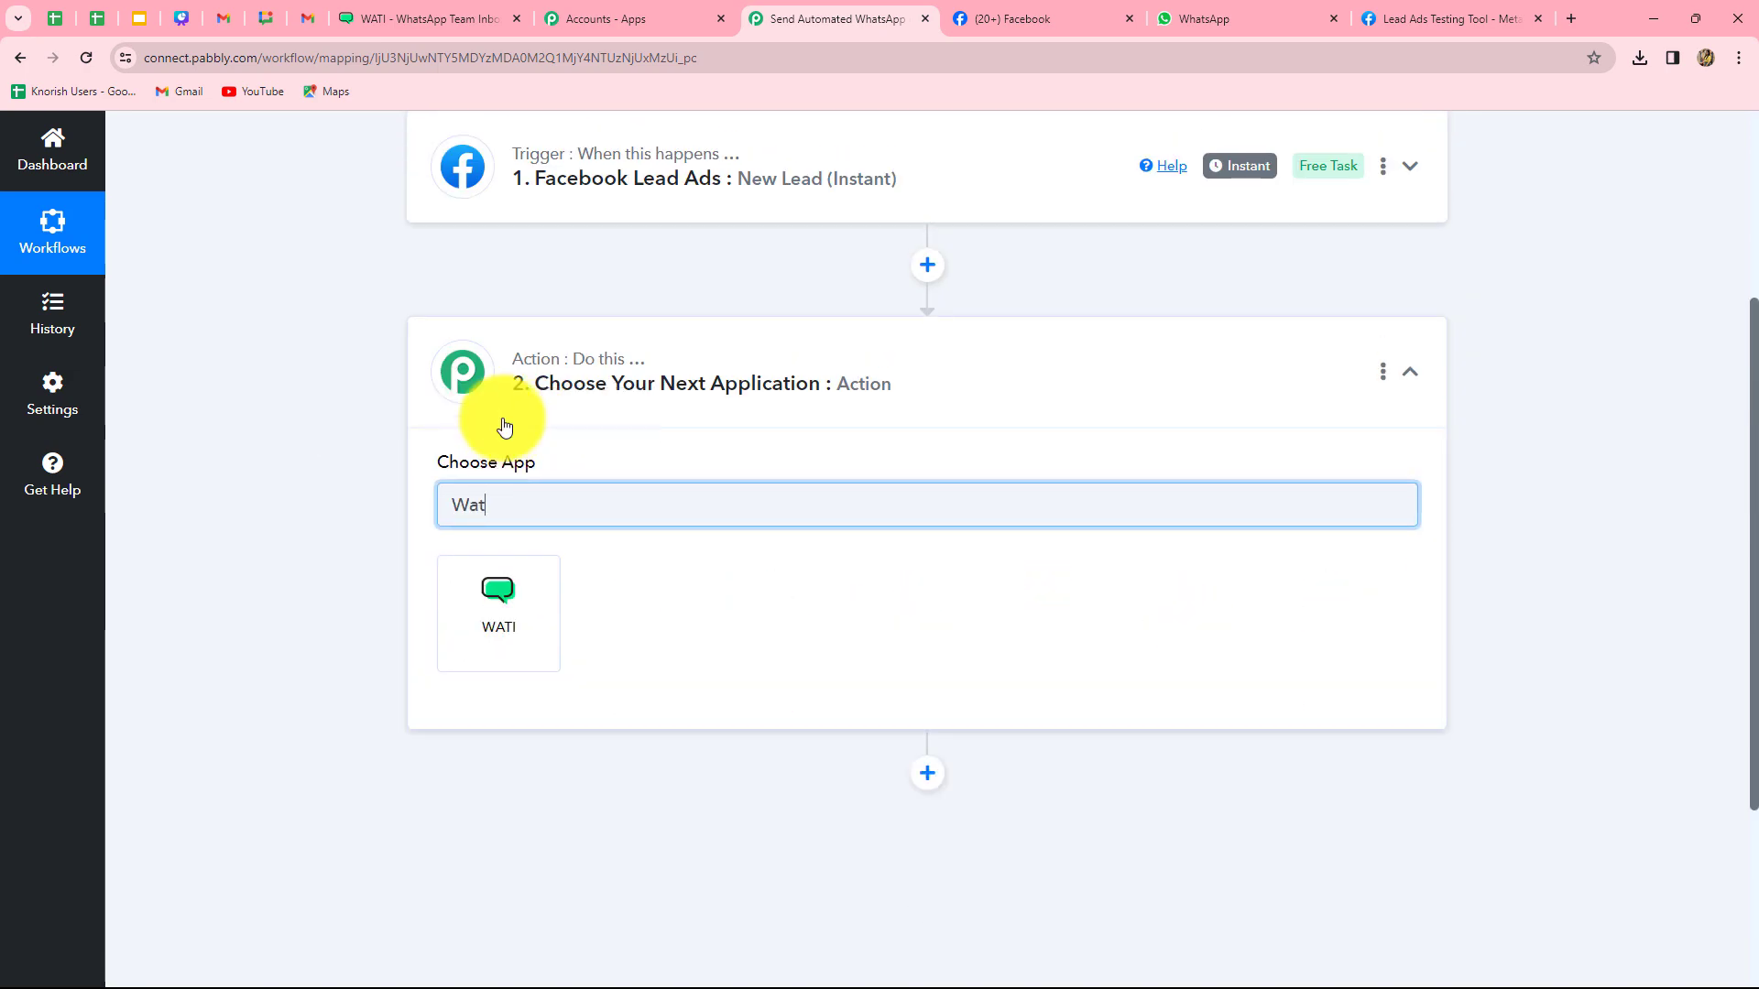
left_click(508, 607)
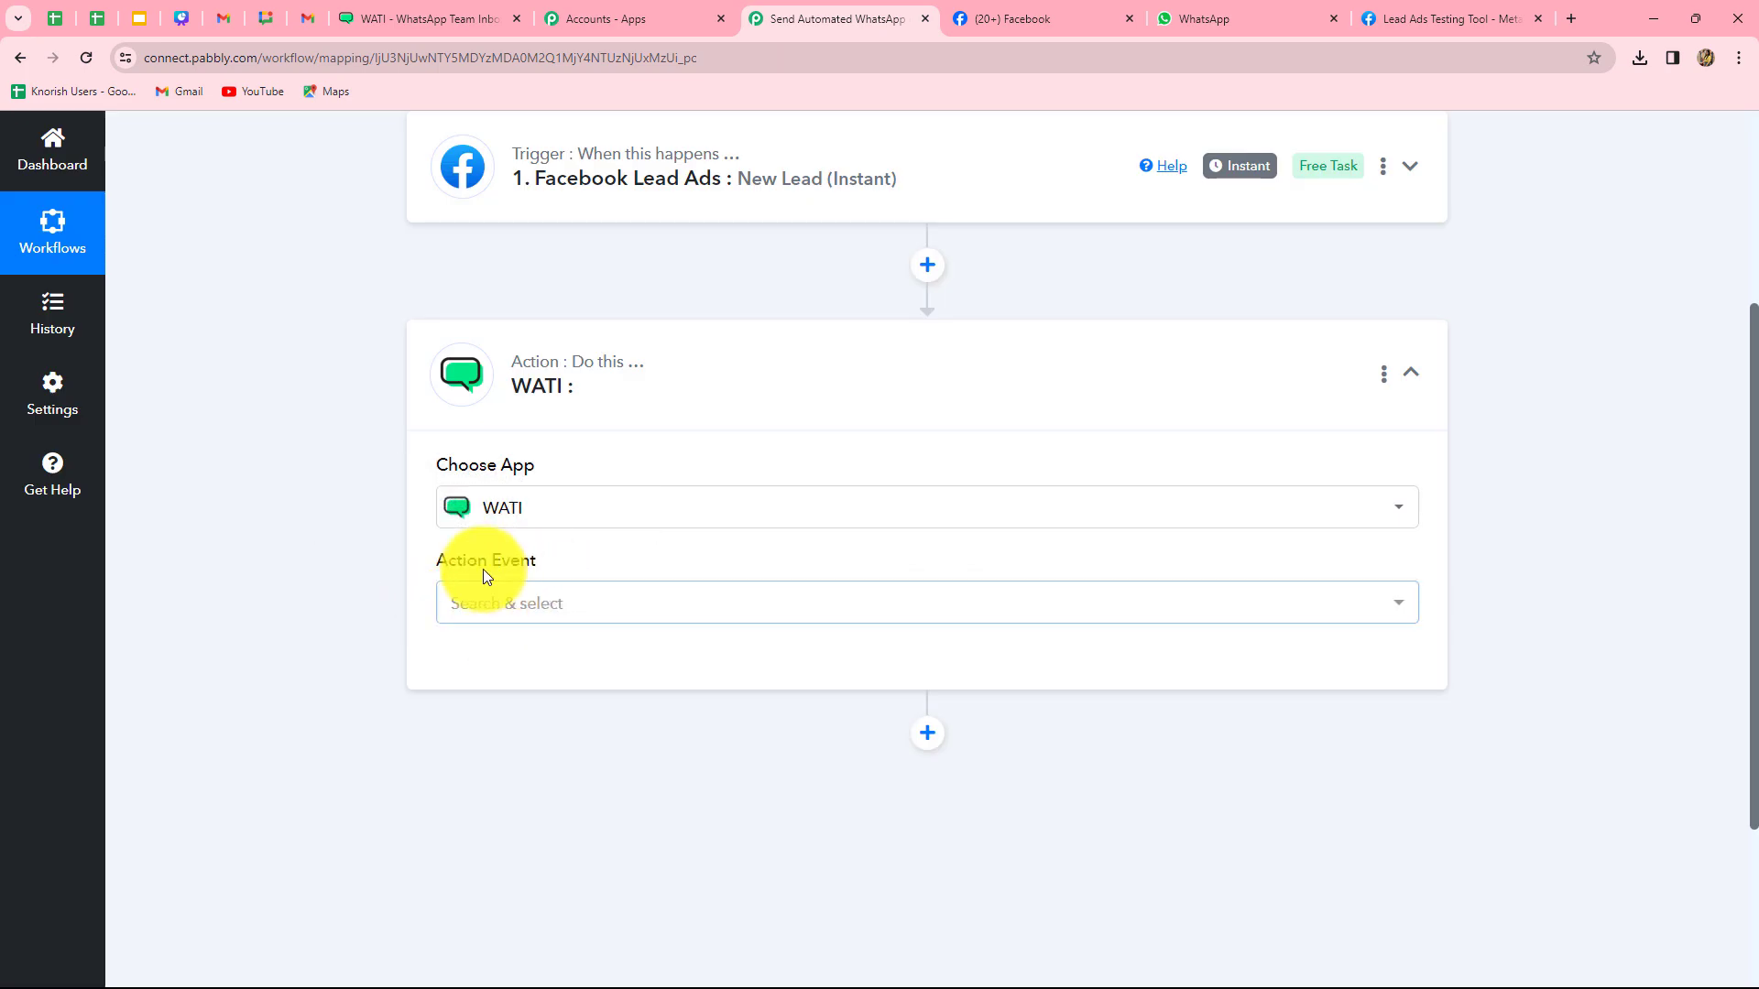
left_click(503, 596)
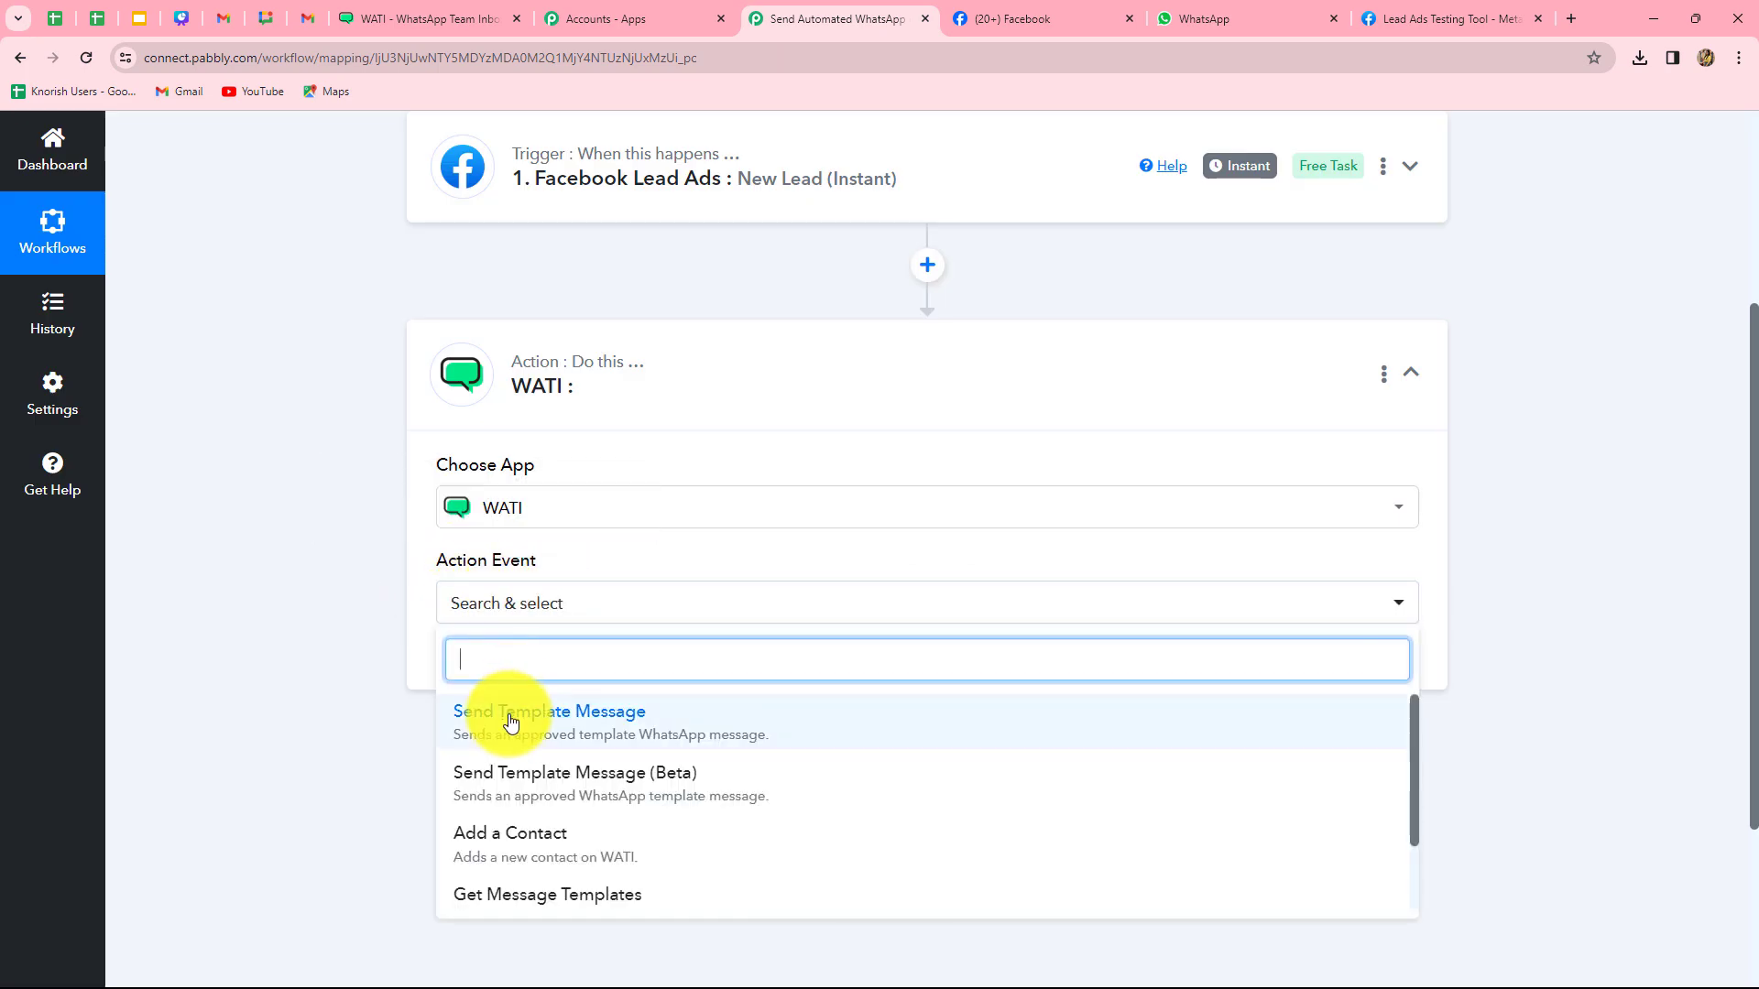
left_click(589, 730)
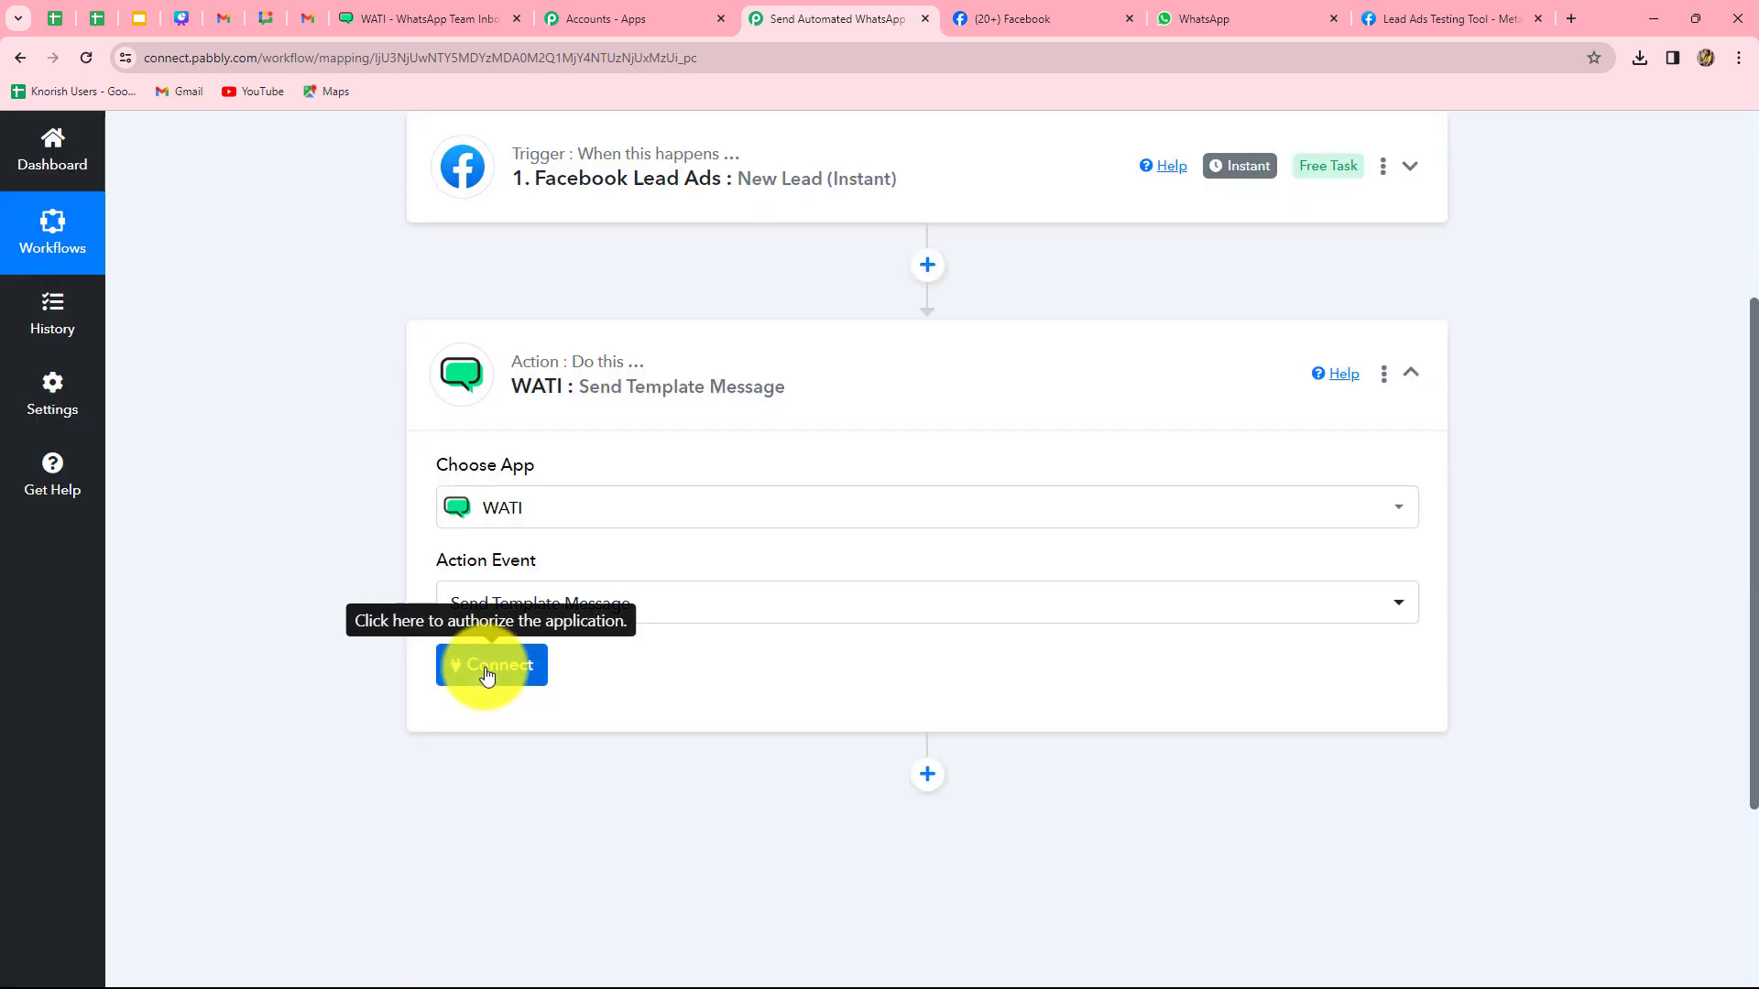
left_click(482, 664)
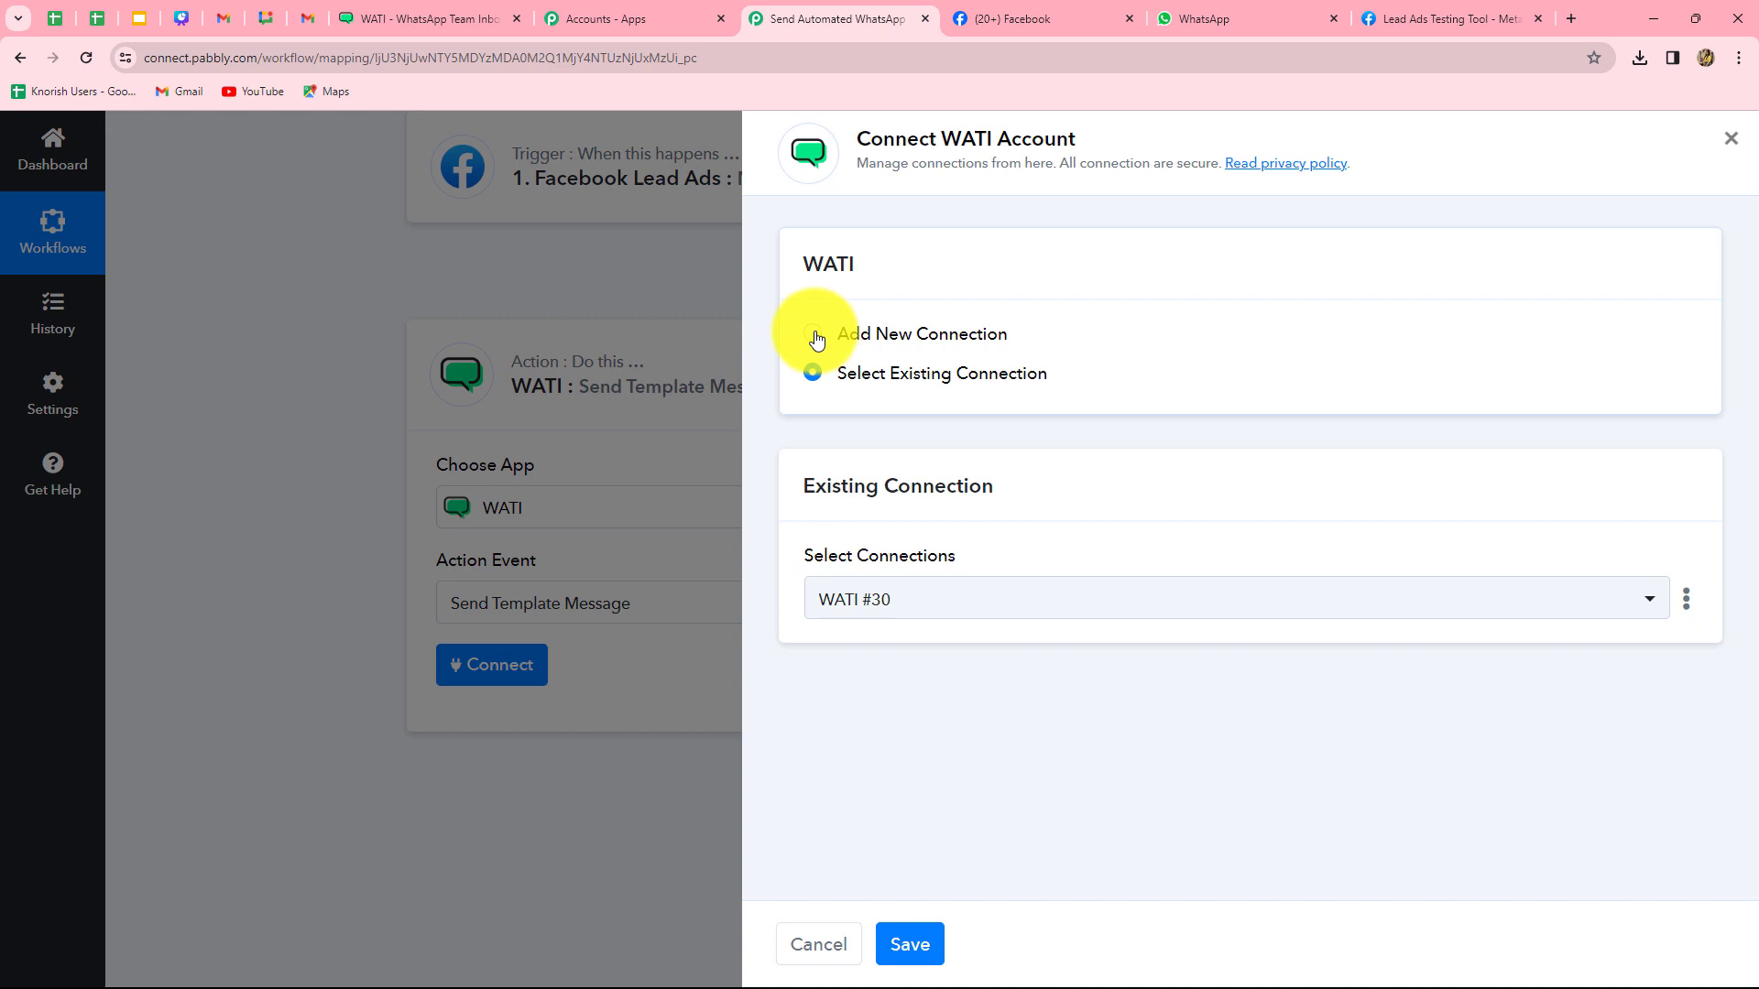
left_click(815, 336)
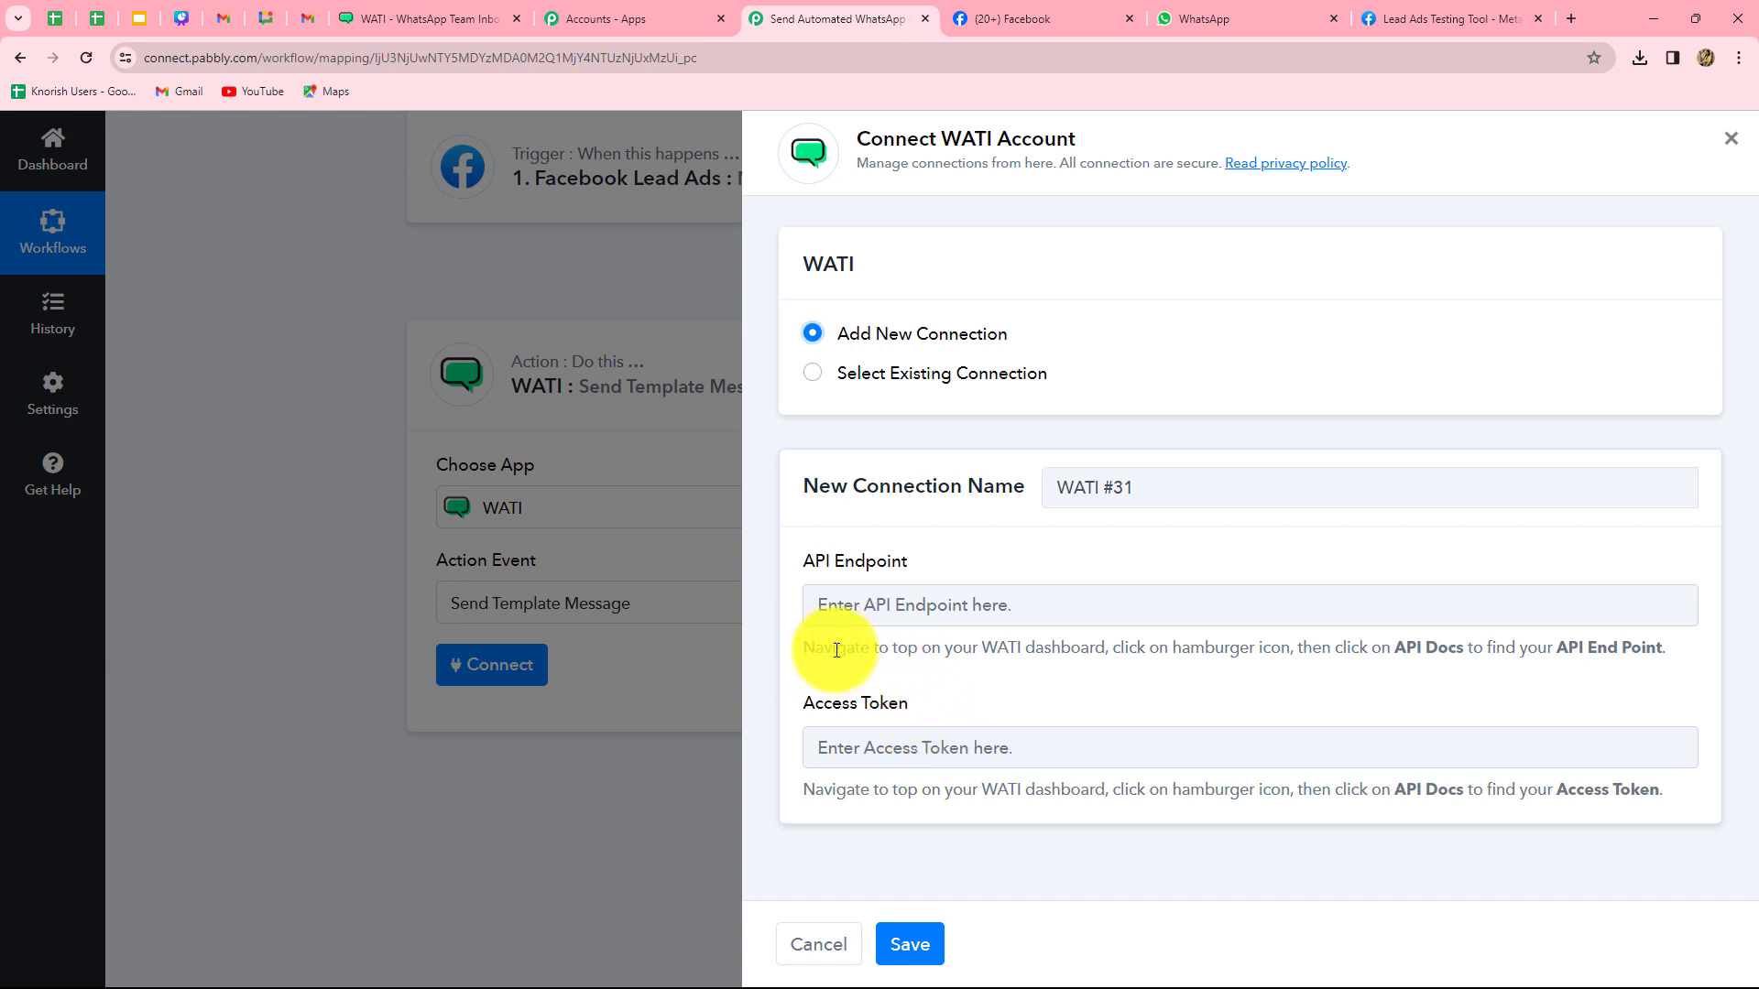
left_click_drag(804, 648, 1586, 697)
left_click(1586, 699)
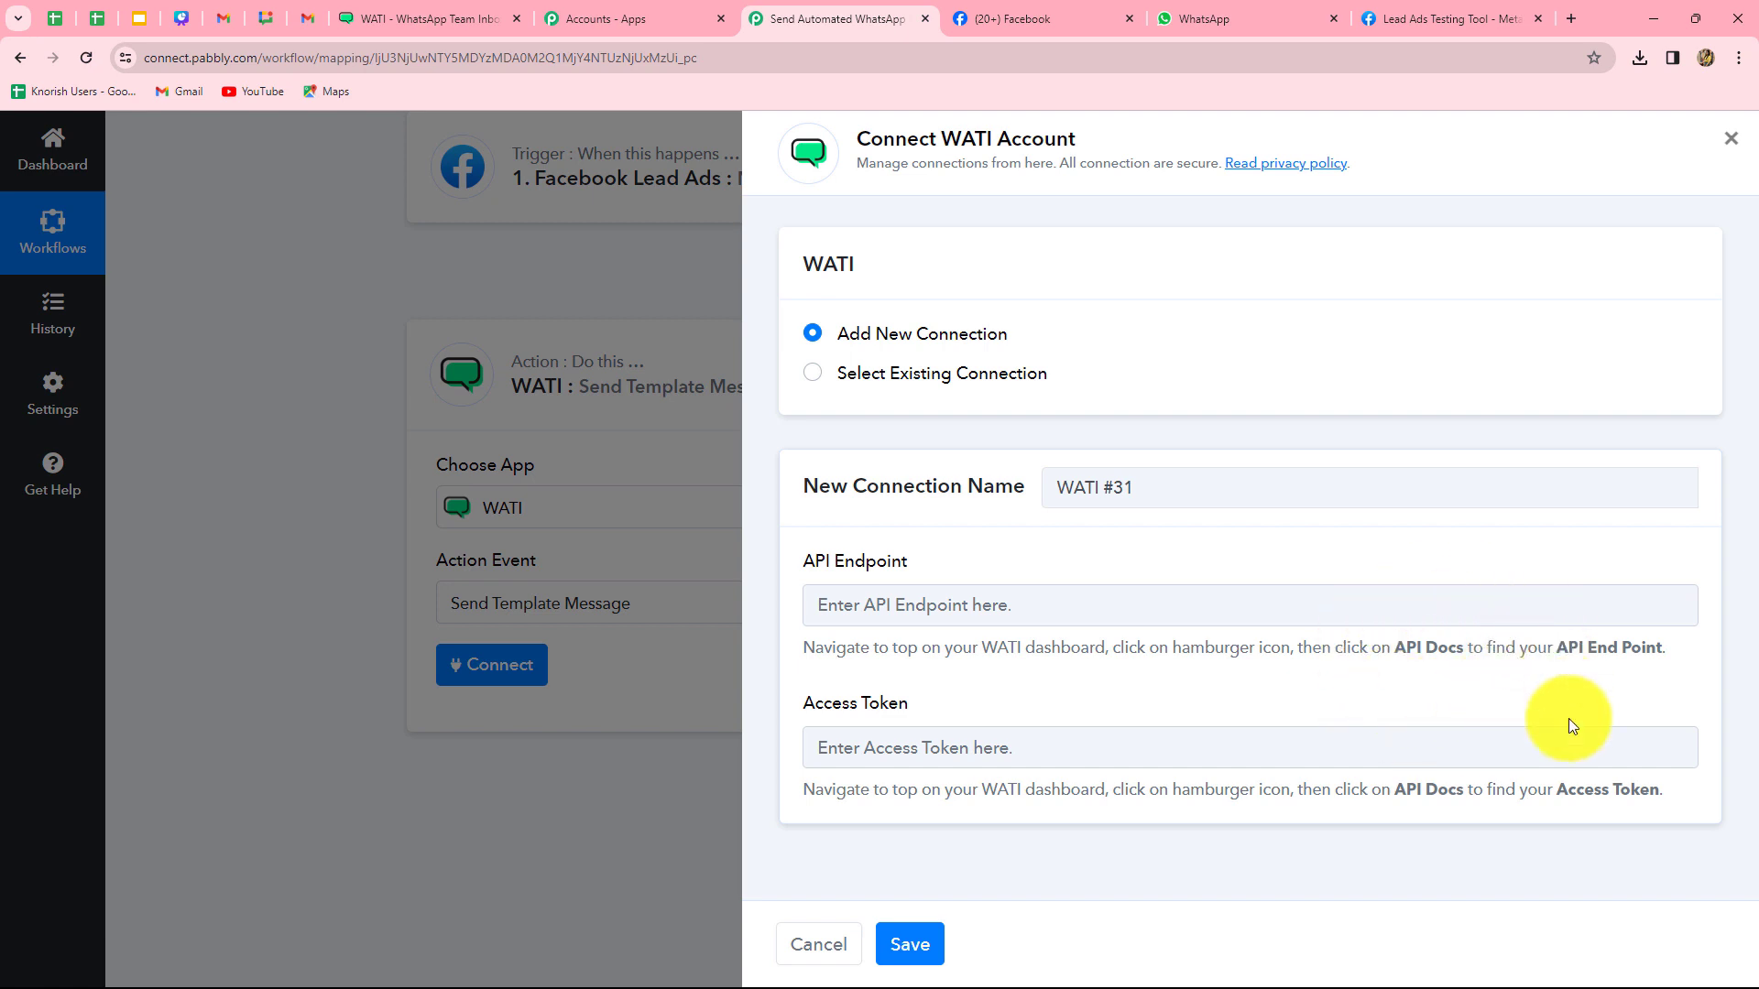
left_click(392, 24)
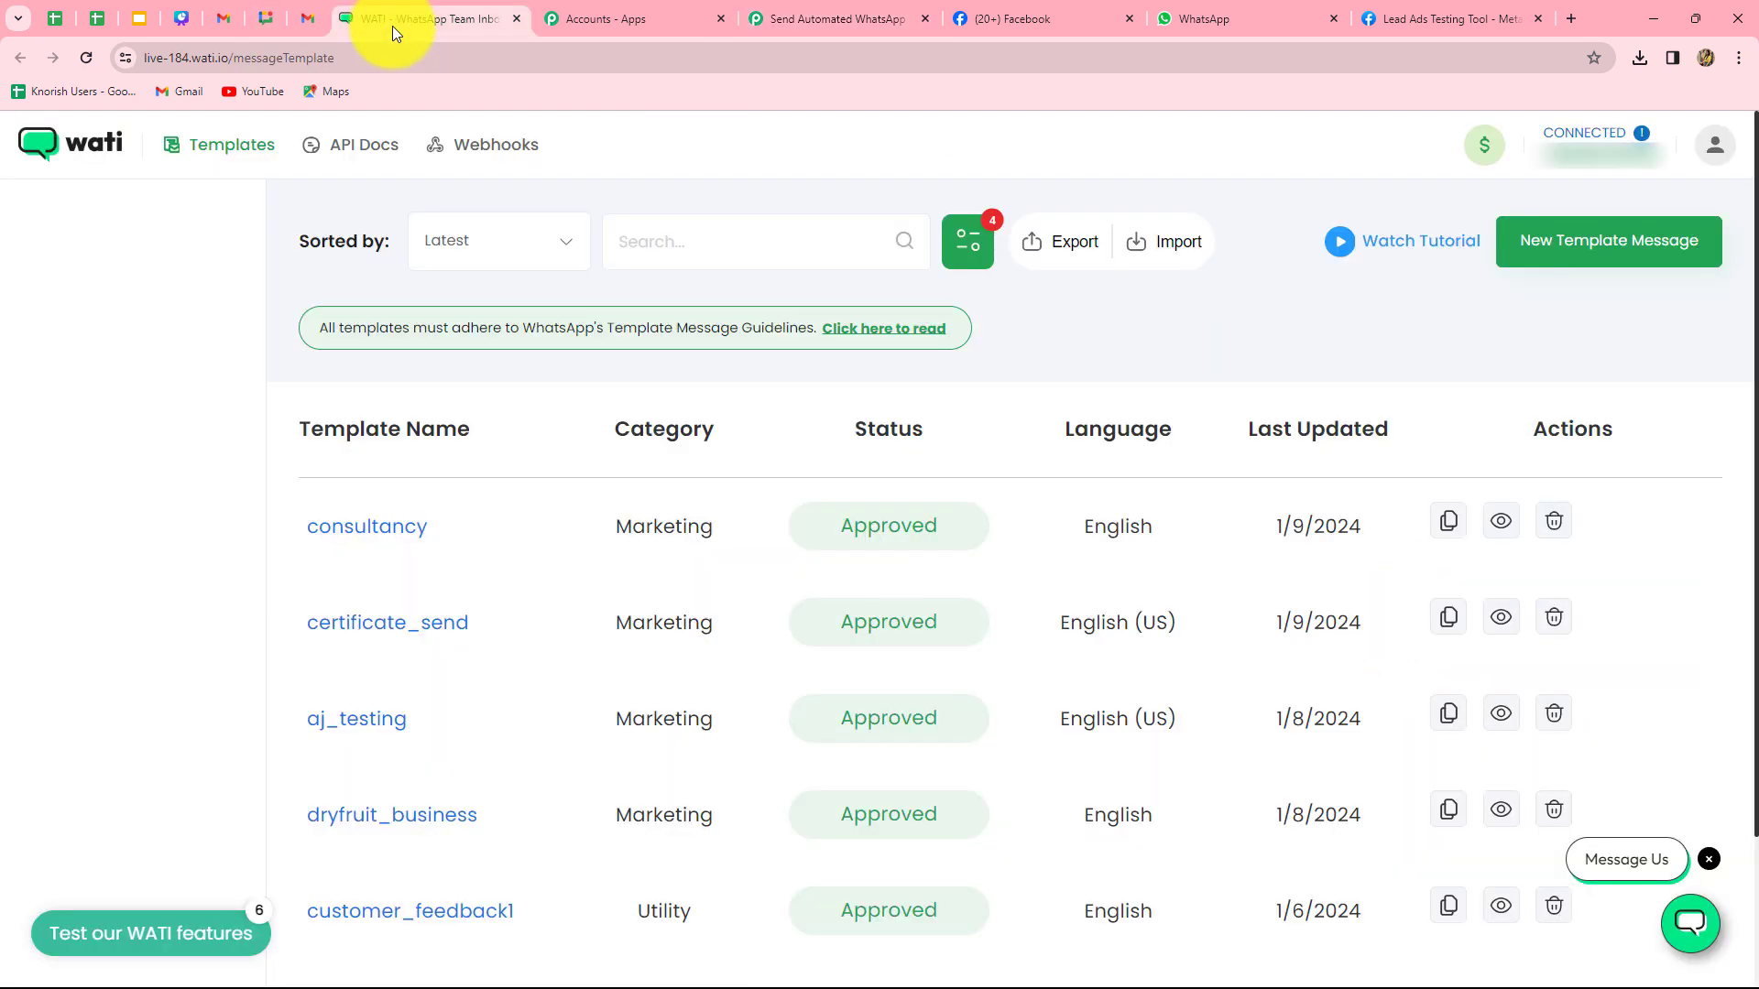
left_click(337, 149)
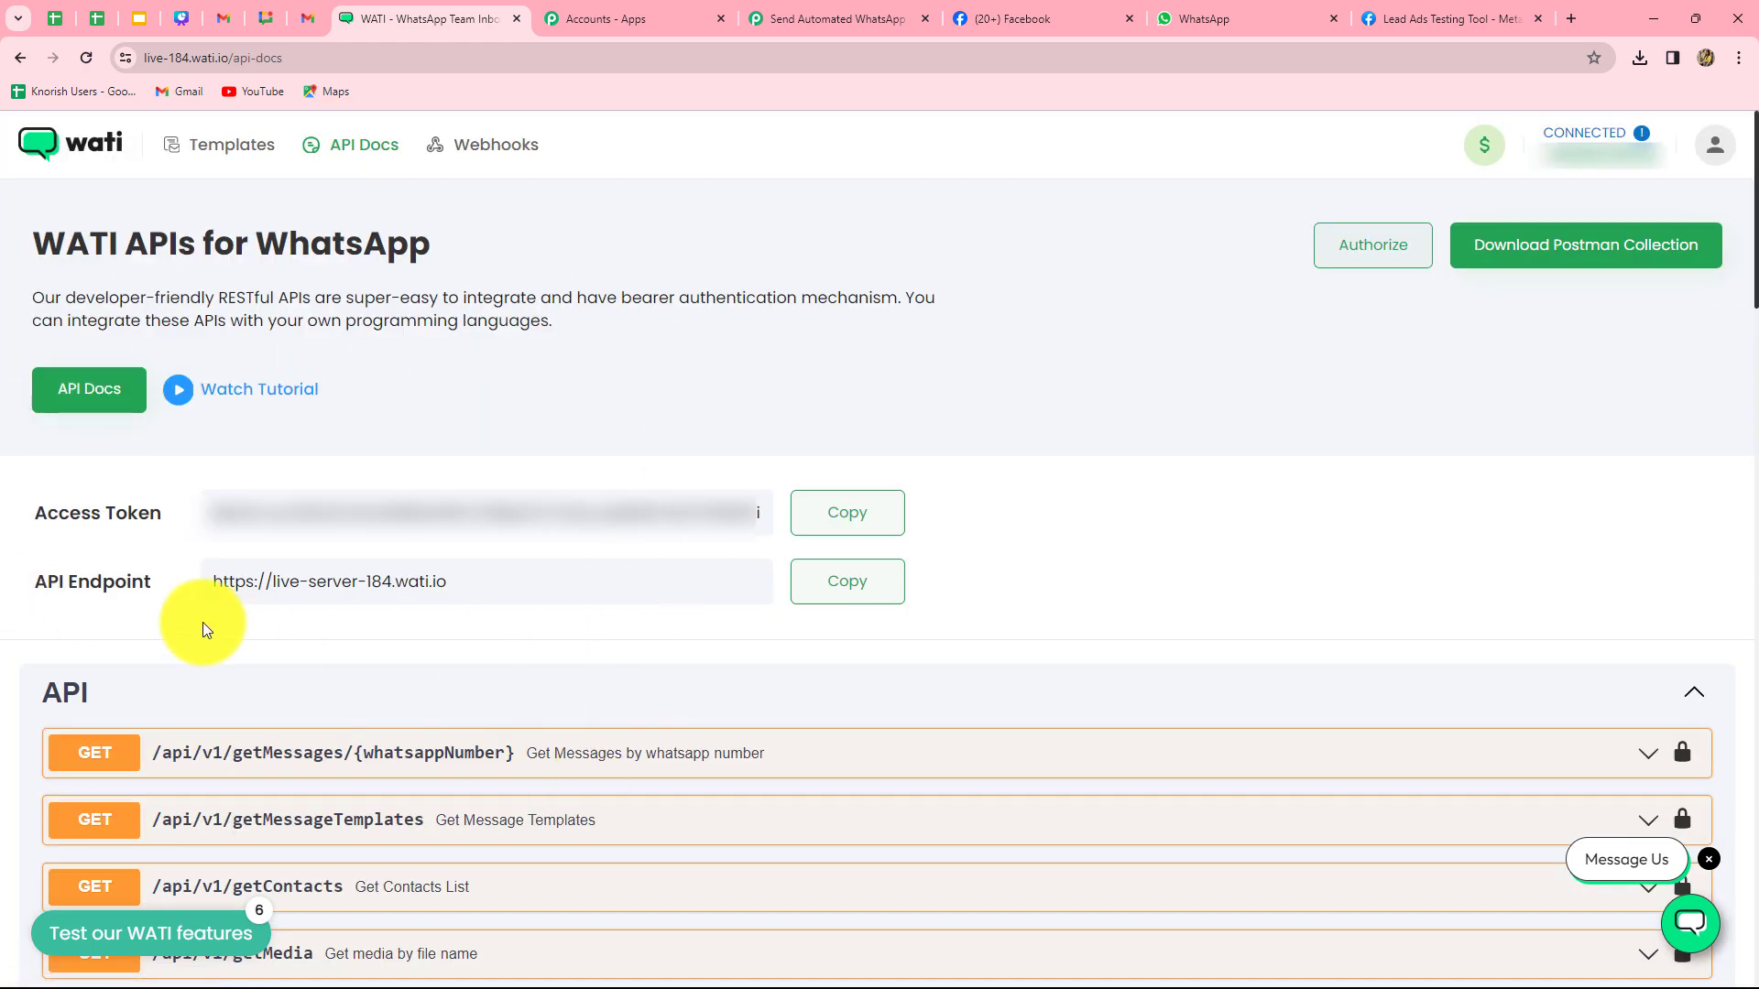
left_click(866, 580)
left_click(833, 8)
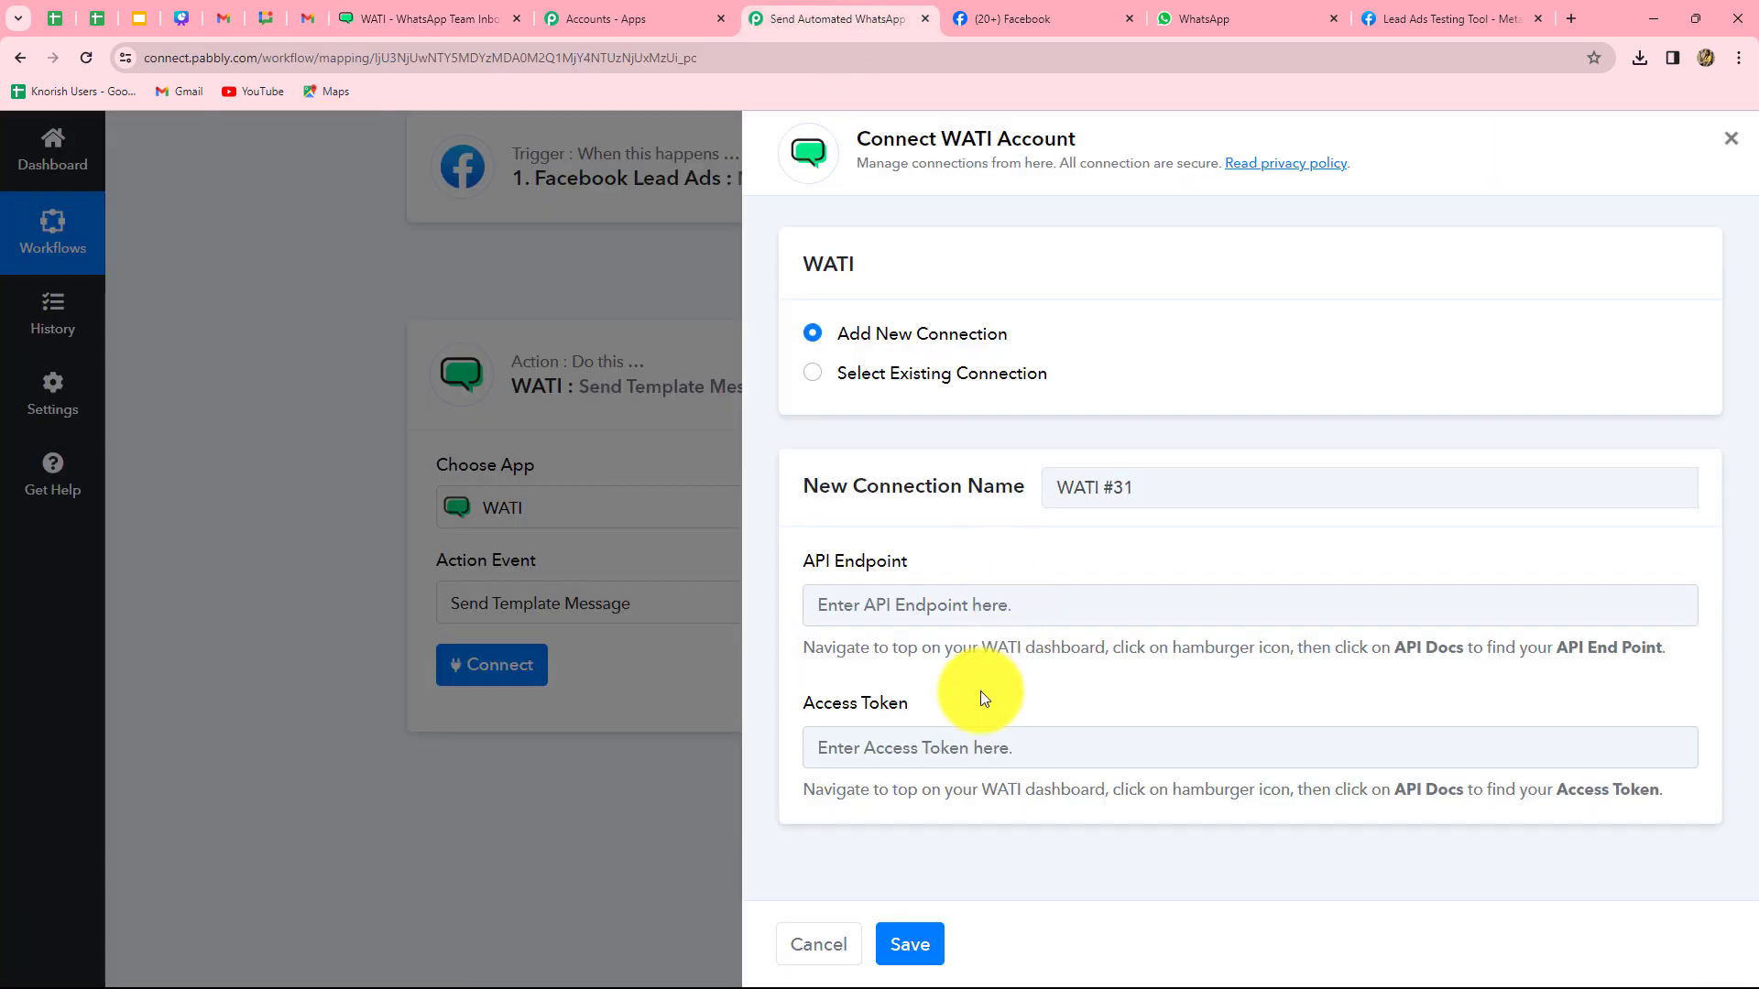
left_click(919, 595)
key("ctrl+v")
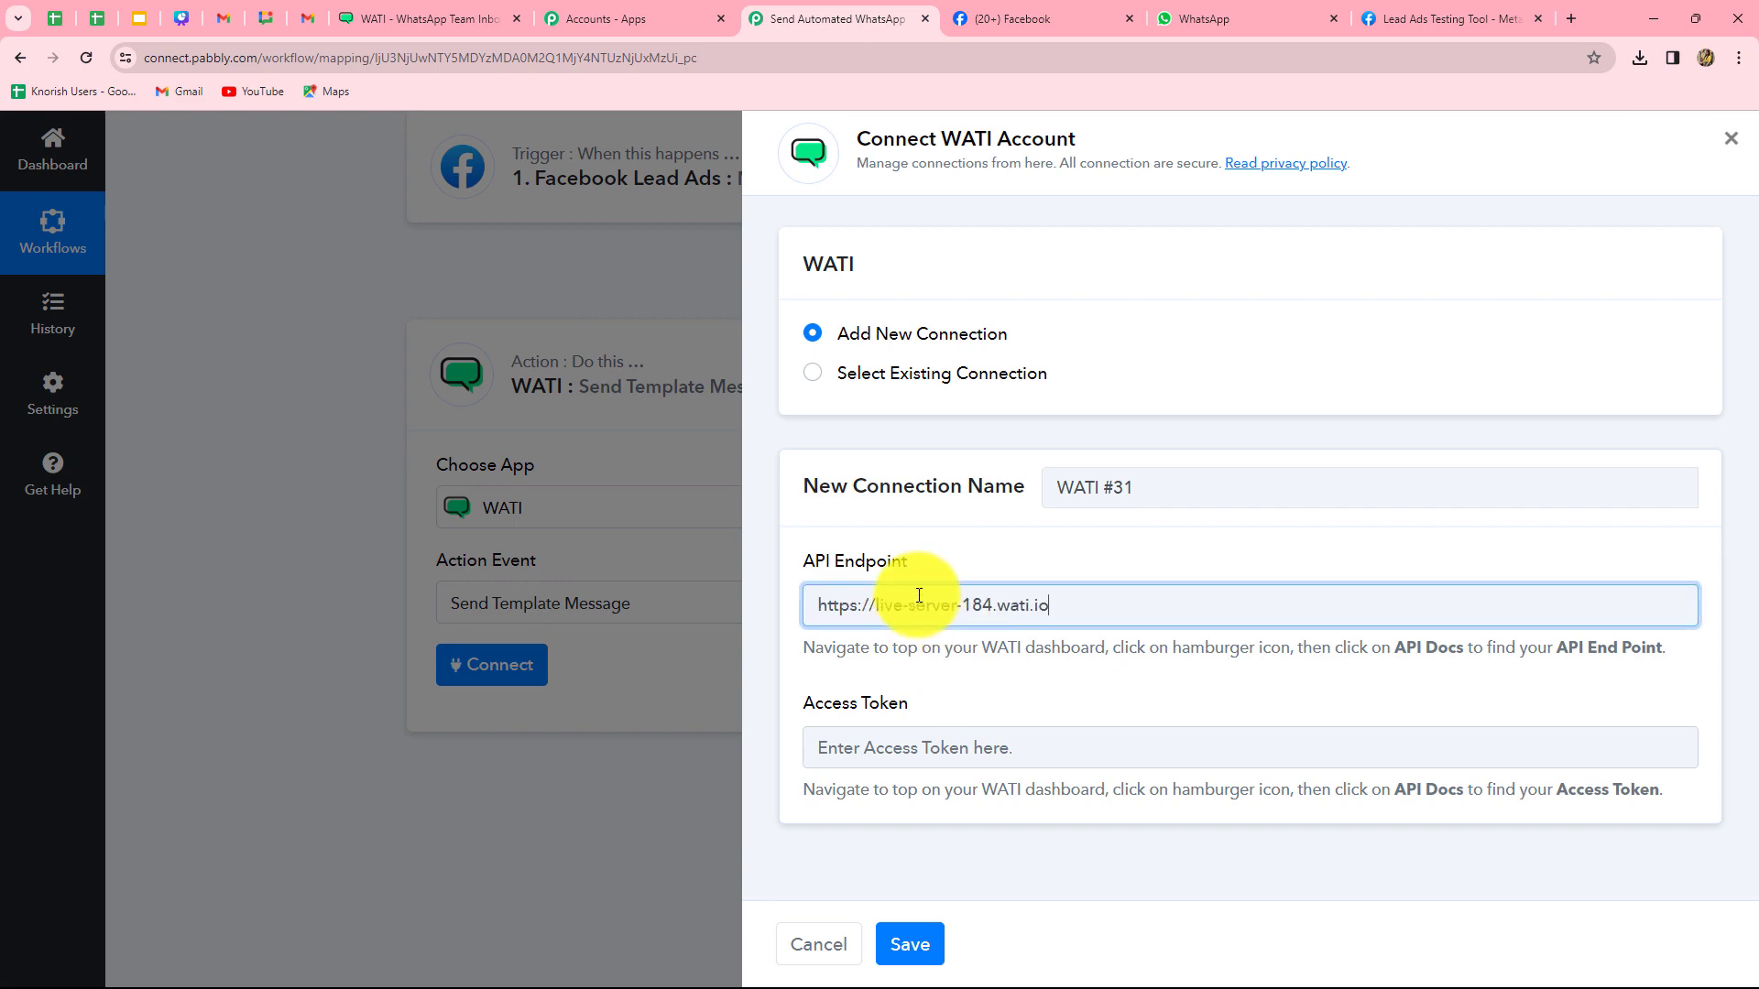
- Paste the WATI access token into the connection and save it
left_click(431, 18)
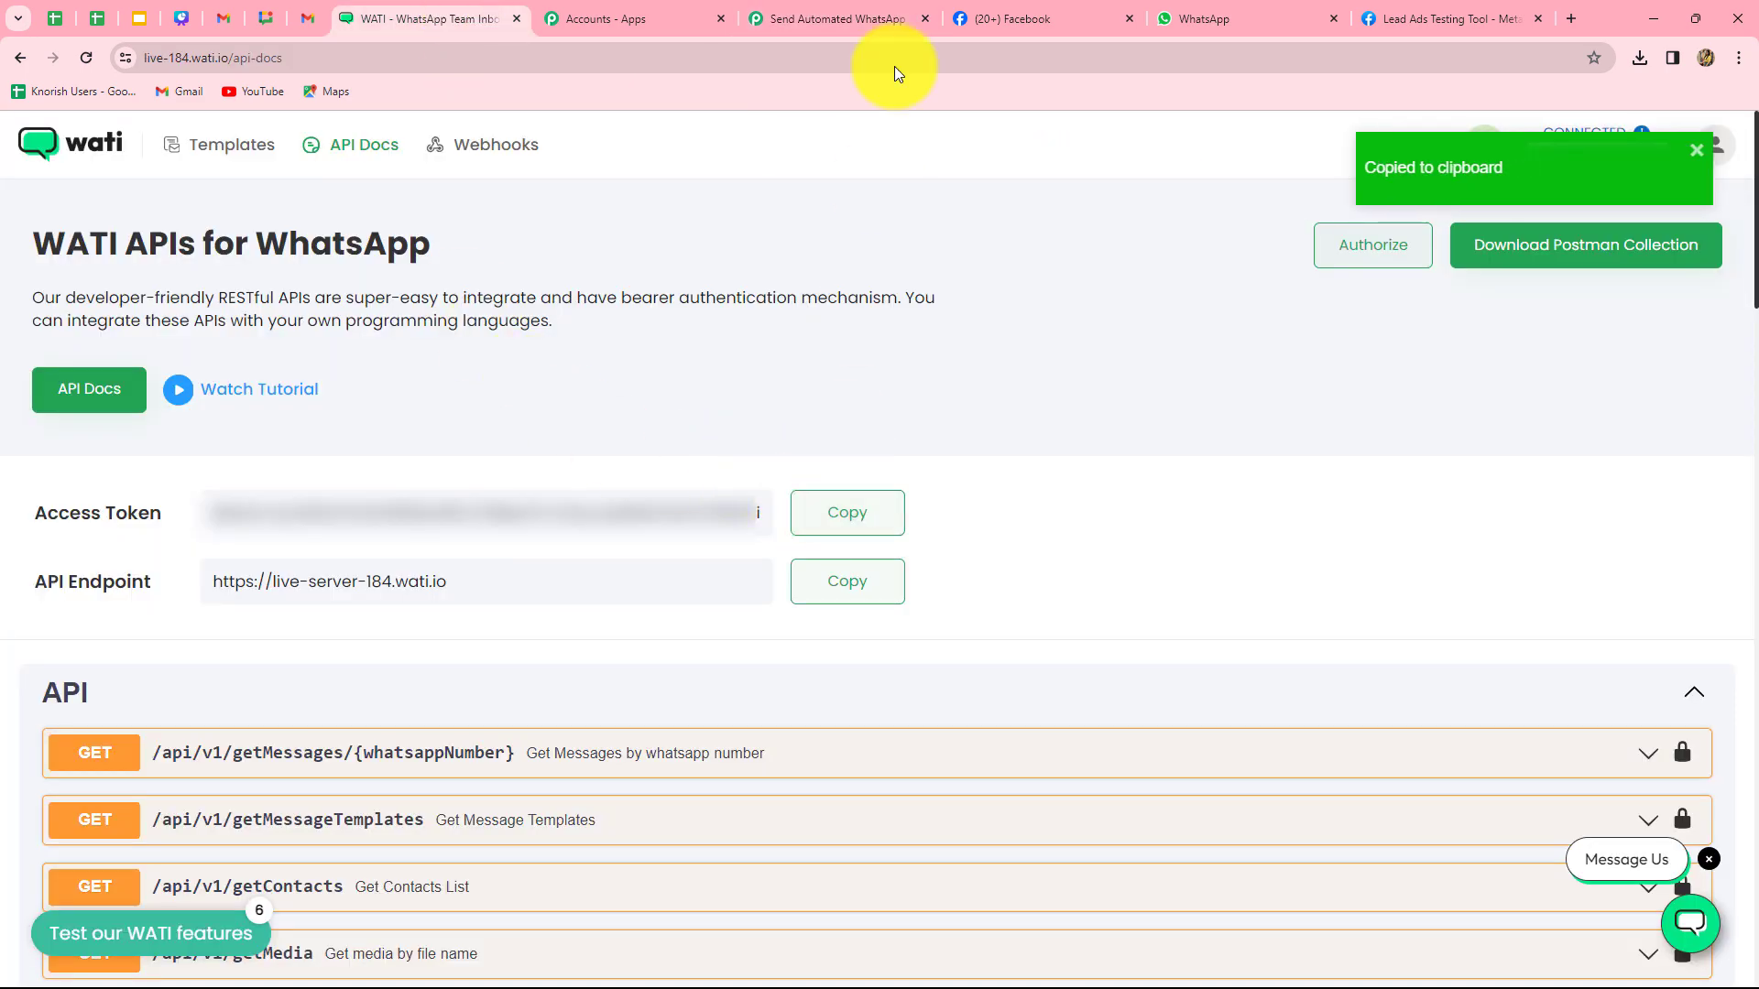
left_click(881, 20)
left_click(893, 746)
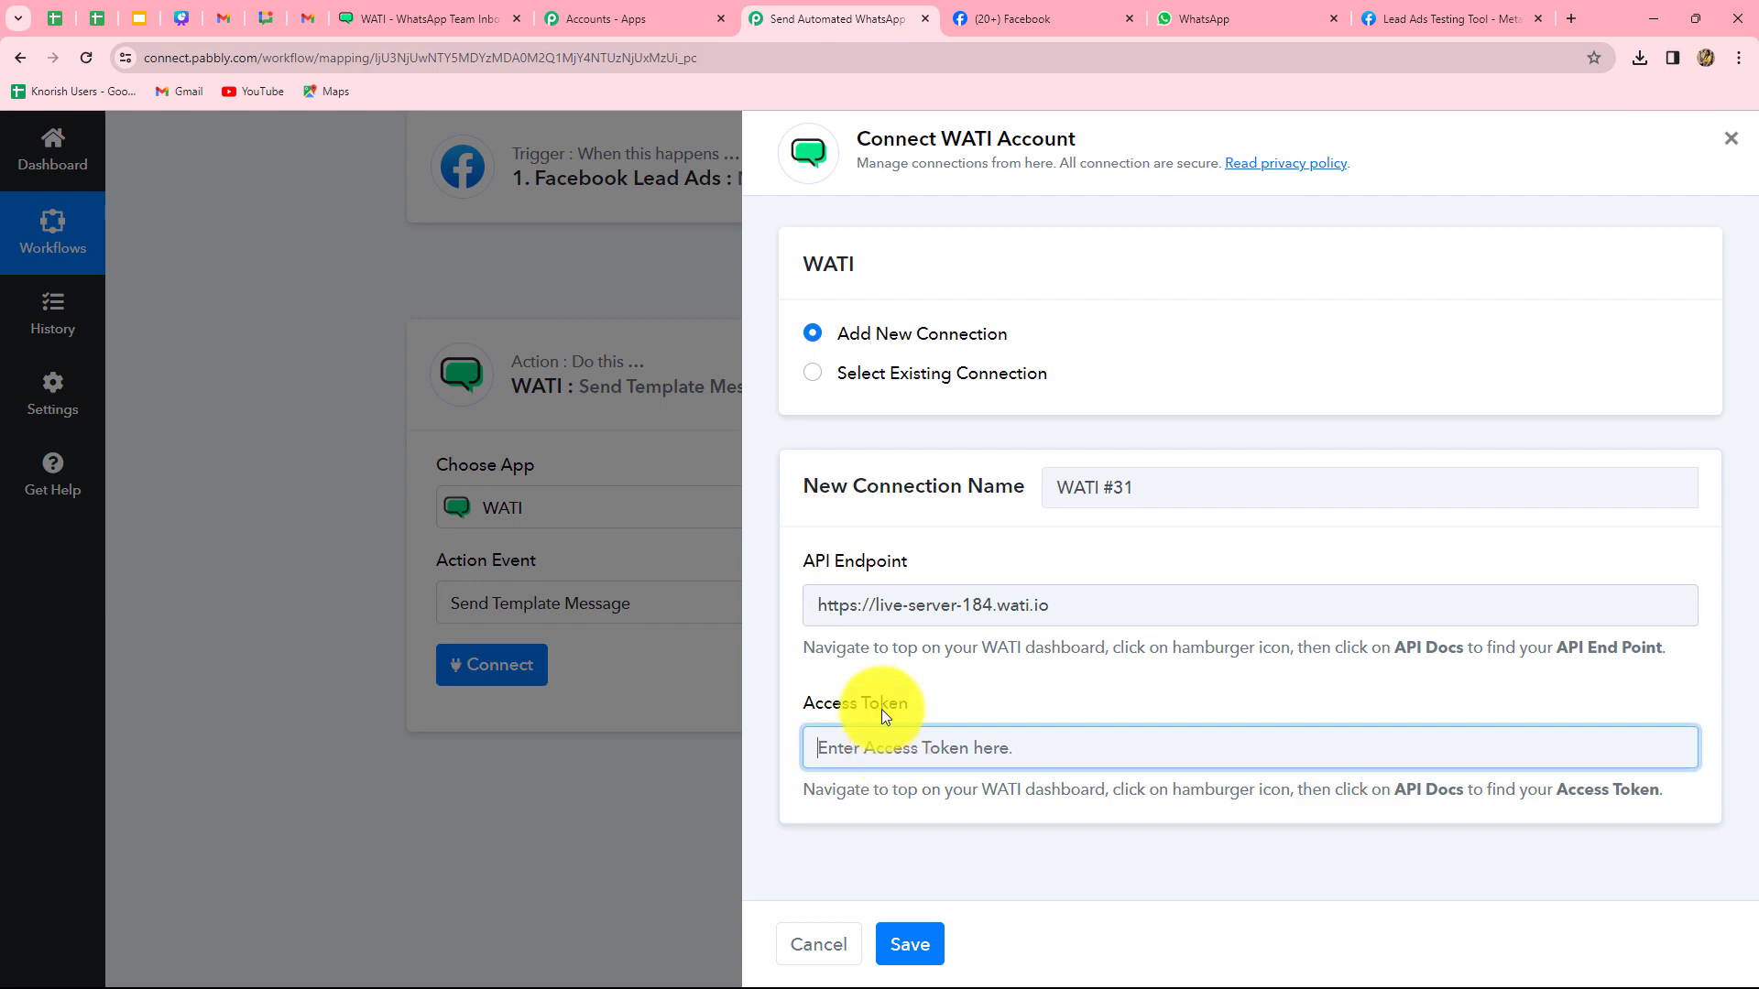
key("ctrl+v")
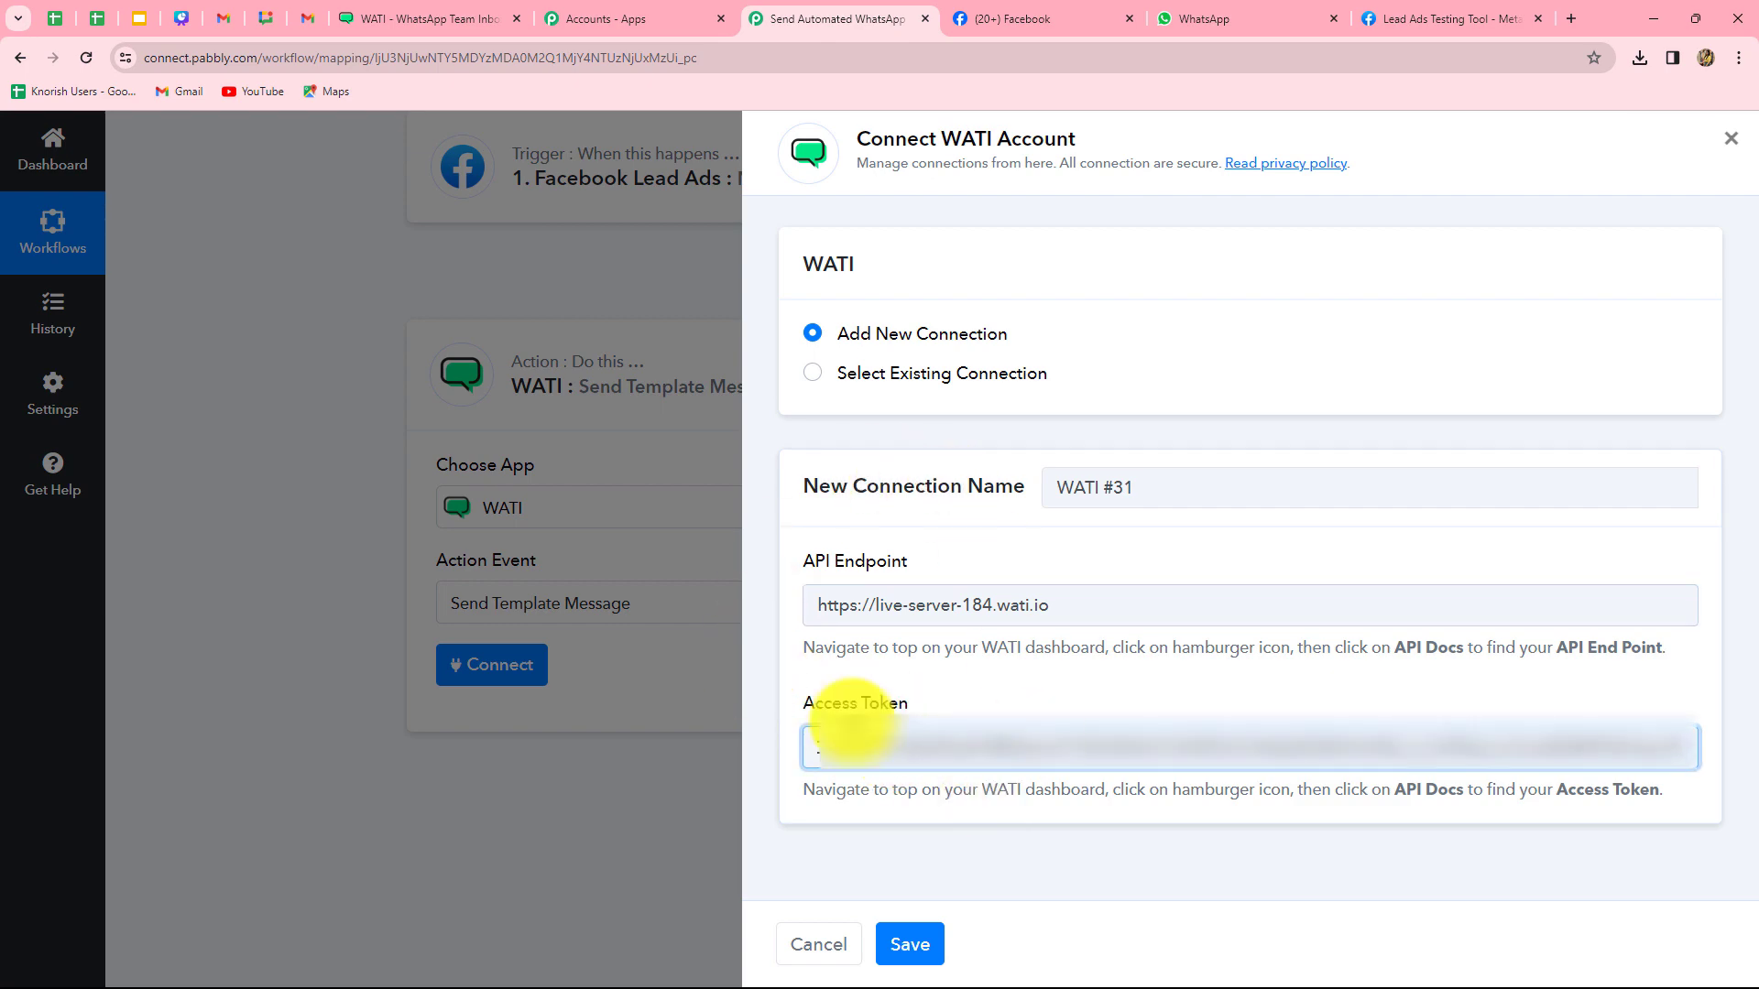
left_click(930, 953)
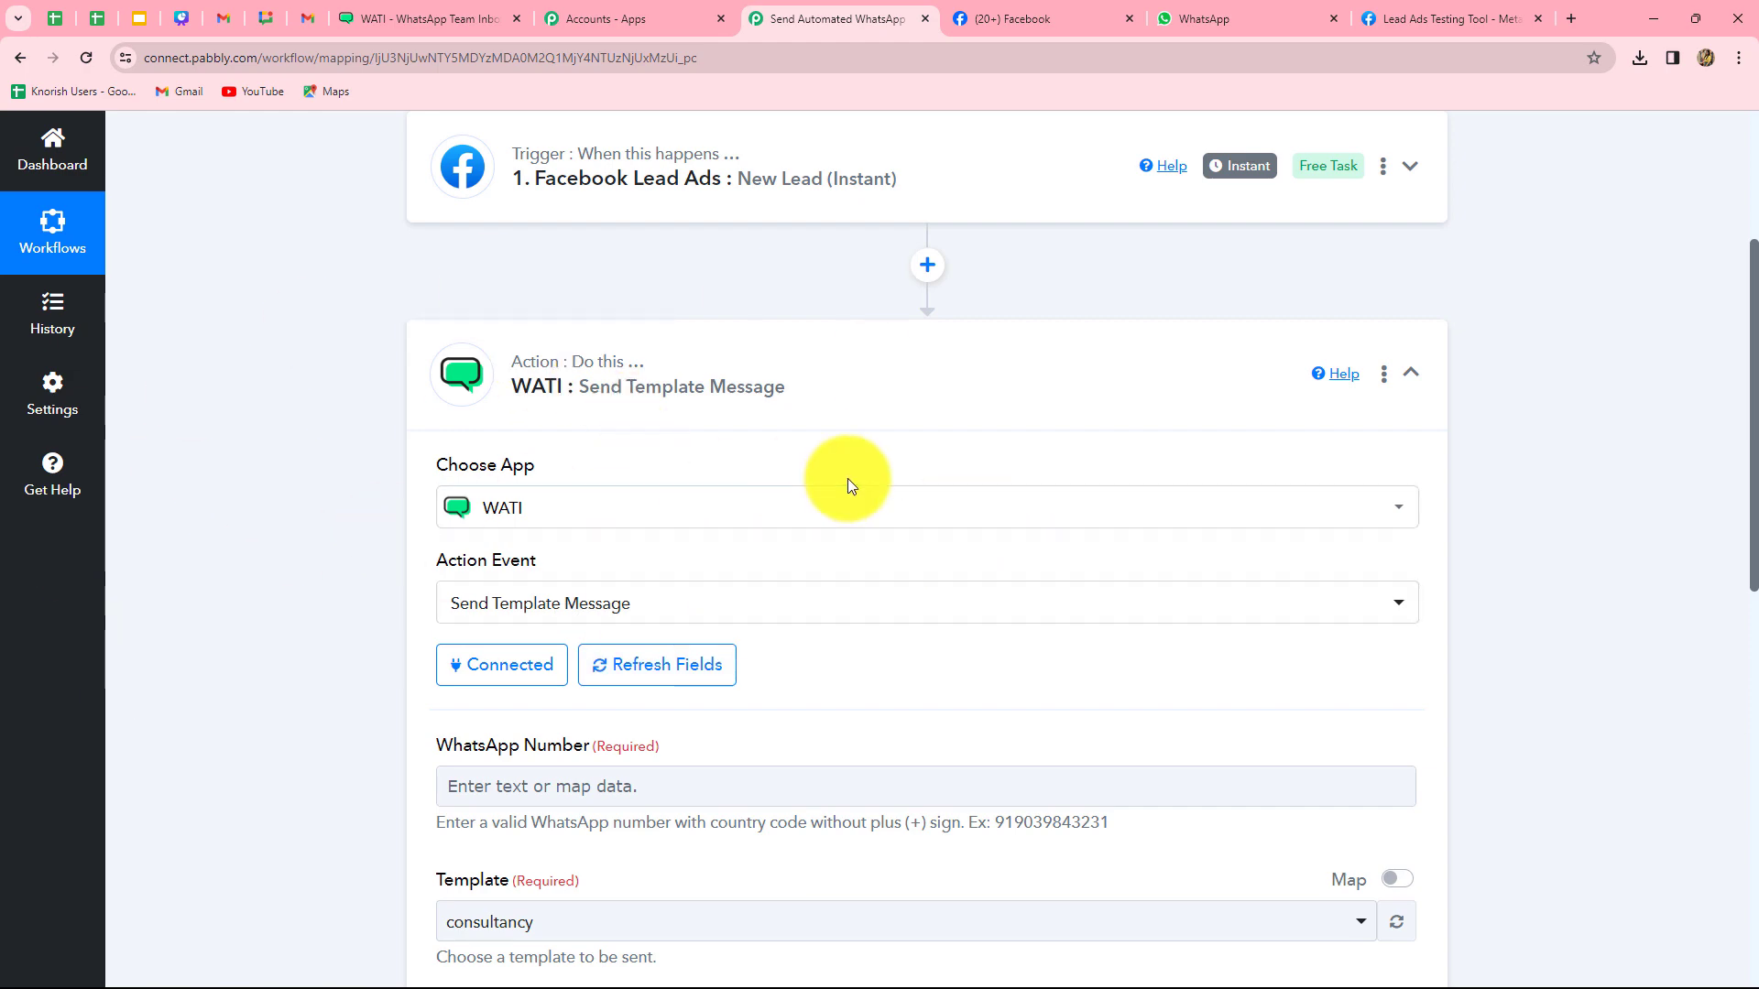
- Map the WhatsApp Number field to the Facebook lead's Res4 Phone Number from the trigger
scroll(848, 478, "down", 5)
scroll(848, 478, "up", 2)
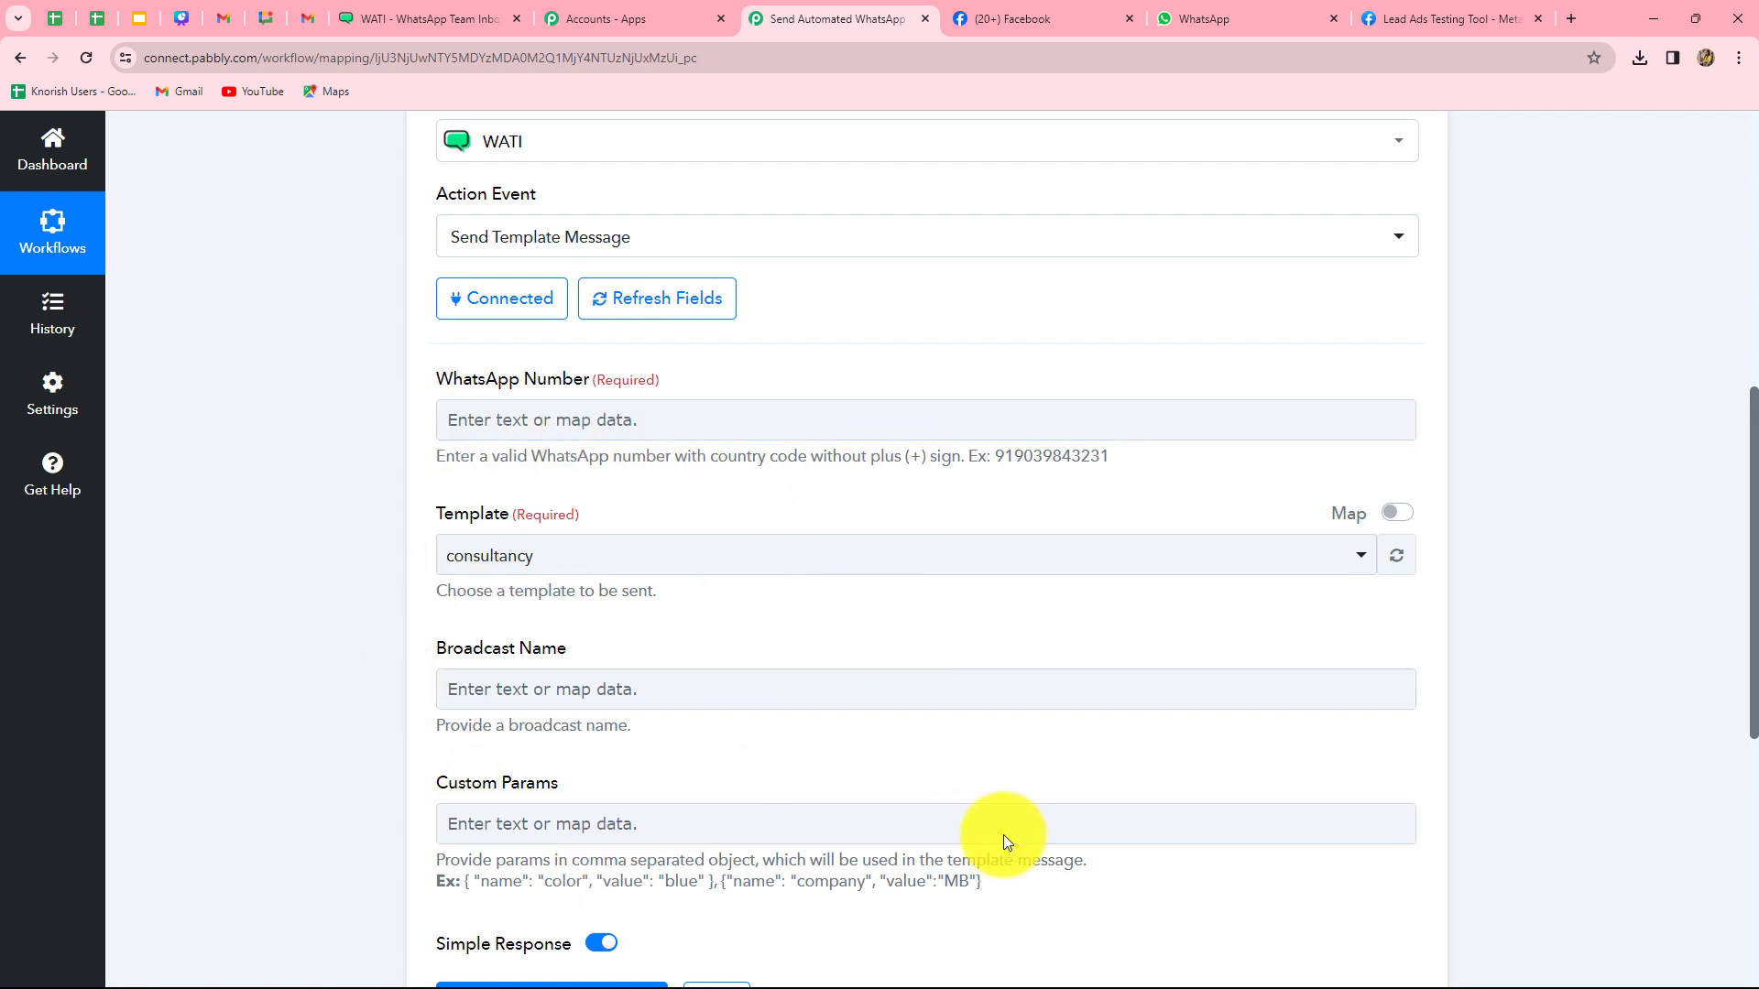
left_click(922, 824)
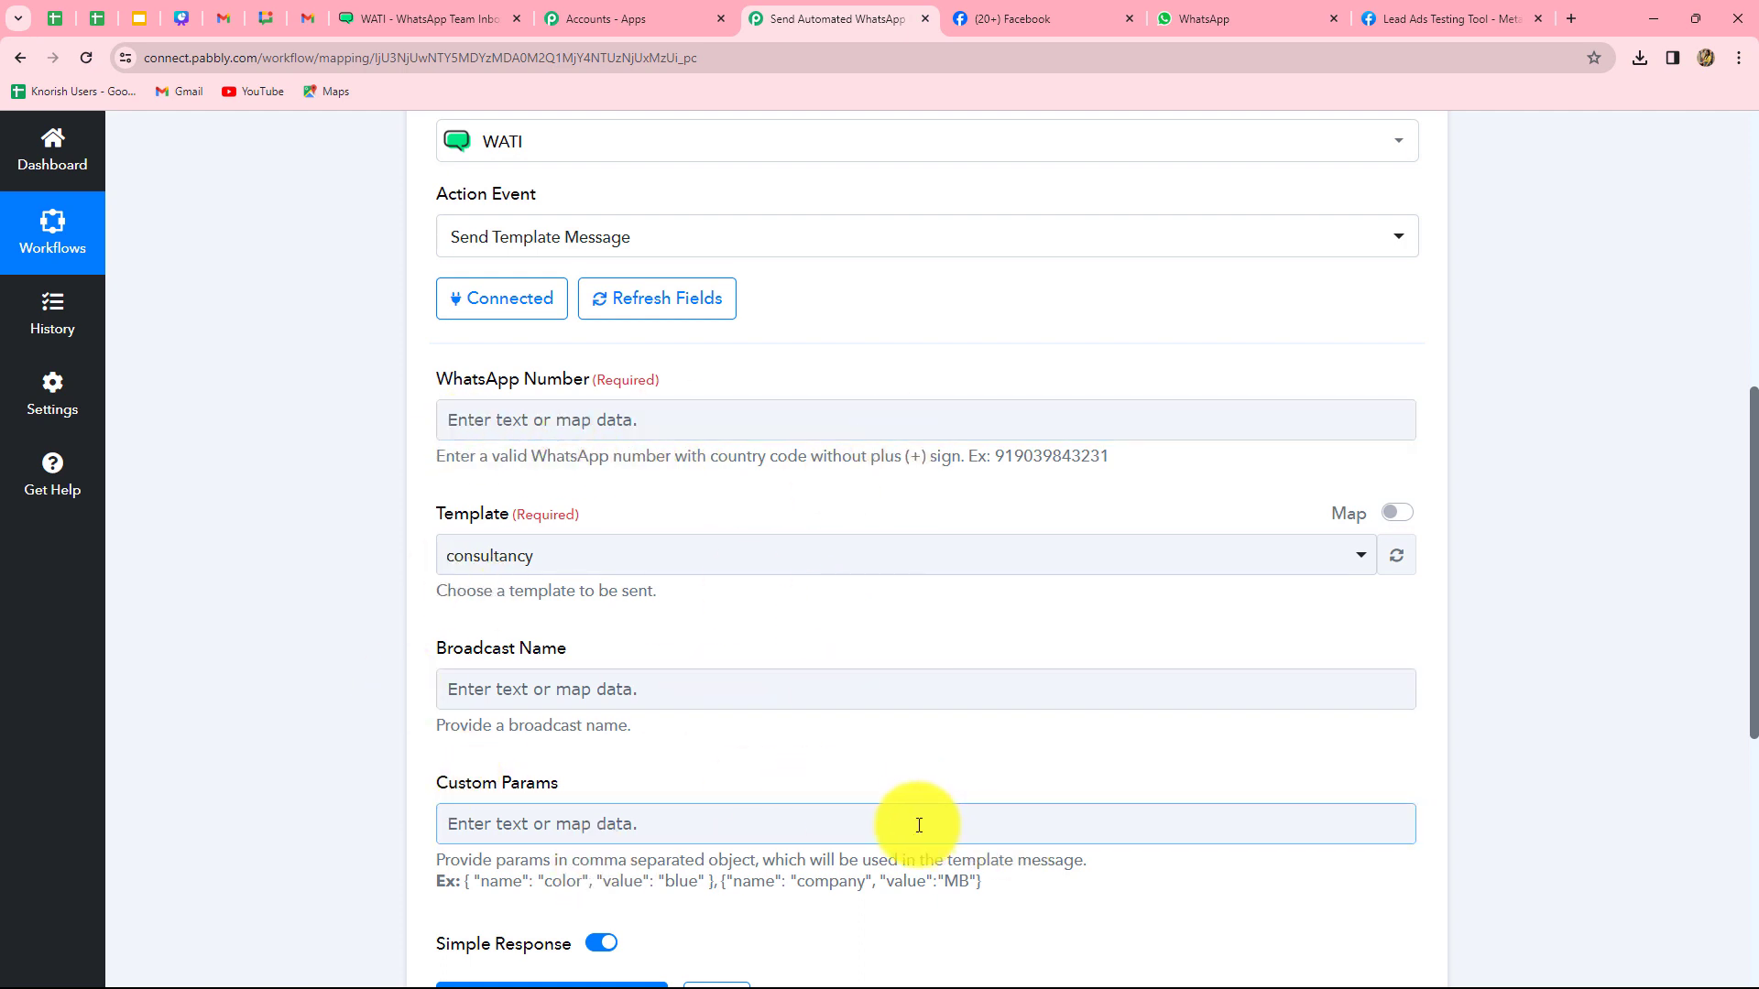
left_click(531, 420)
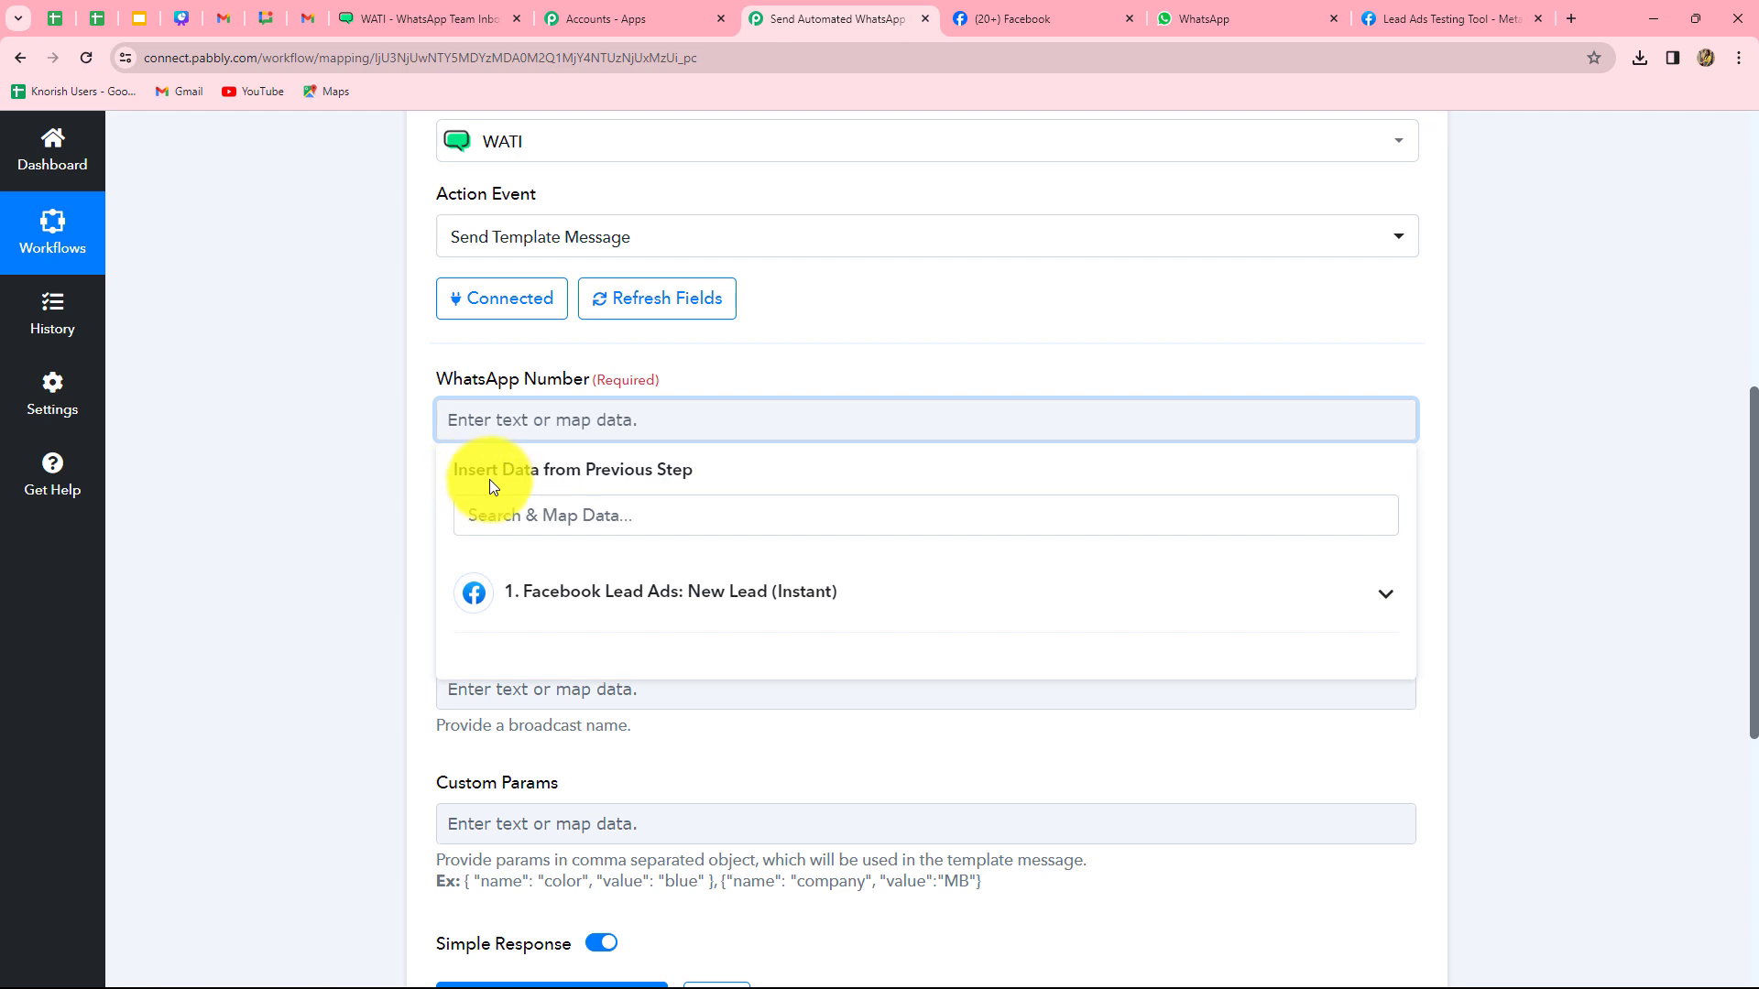
left_click(707, 592)
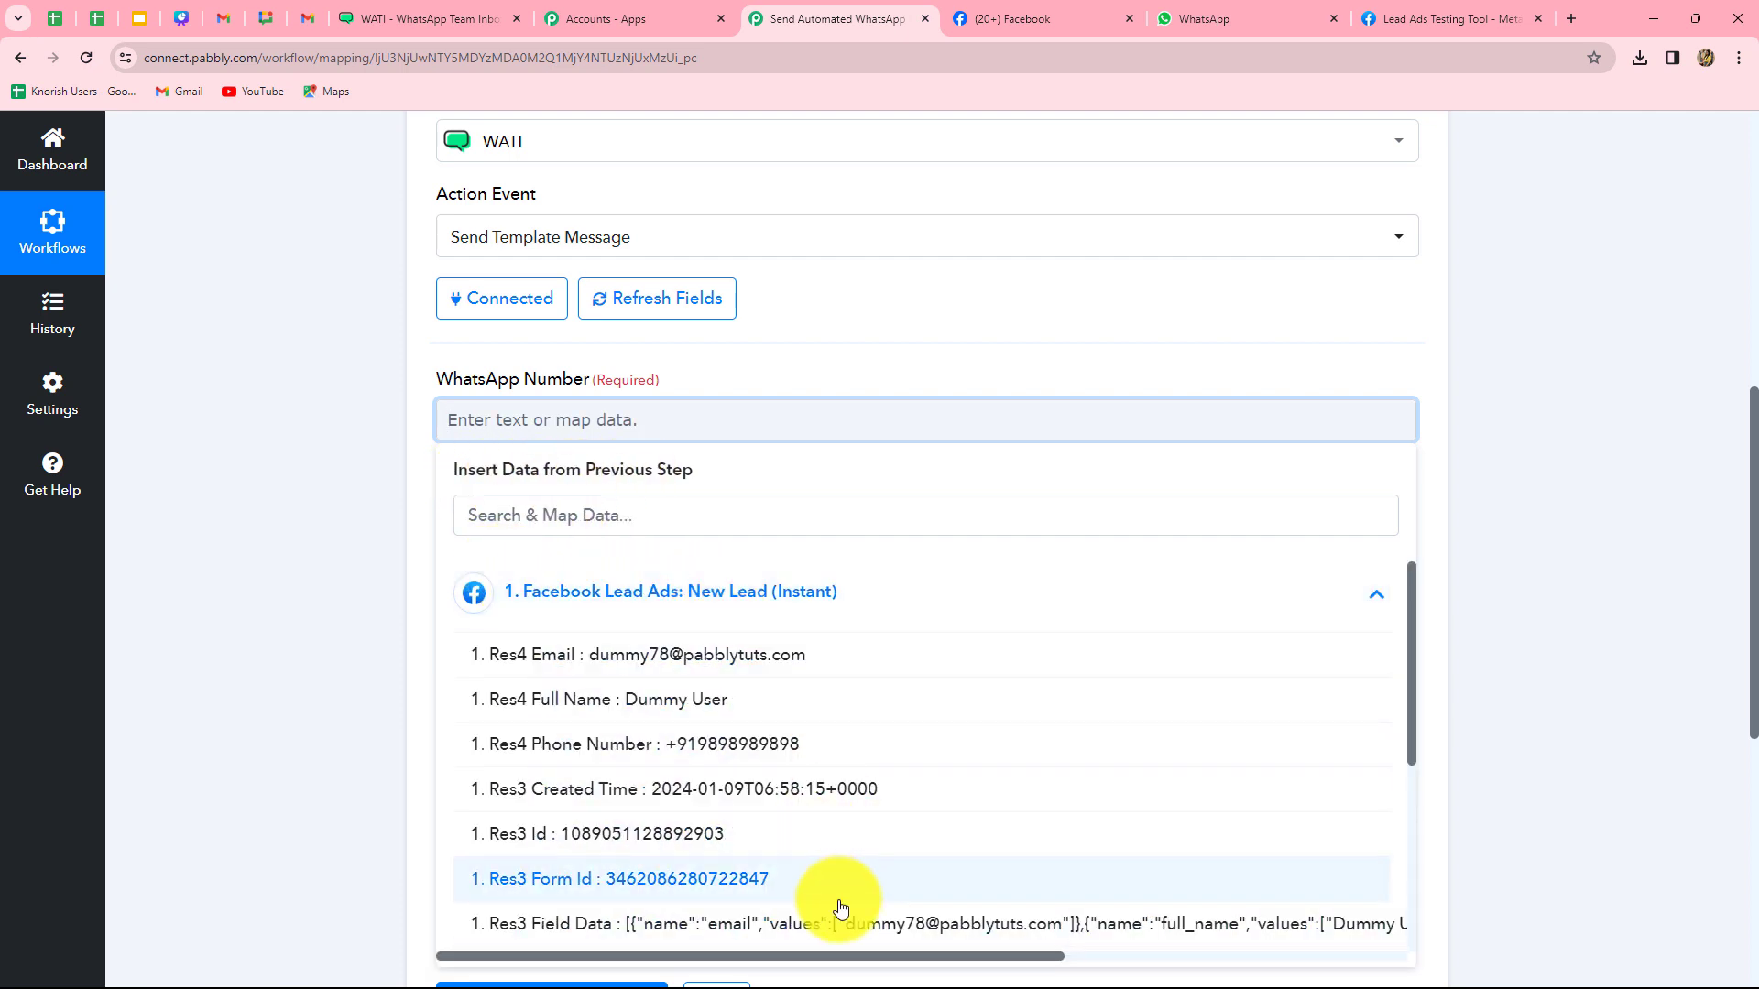
left_click(789, 751)
left_click(1512, 671)
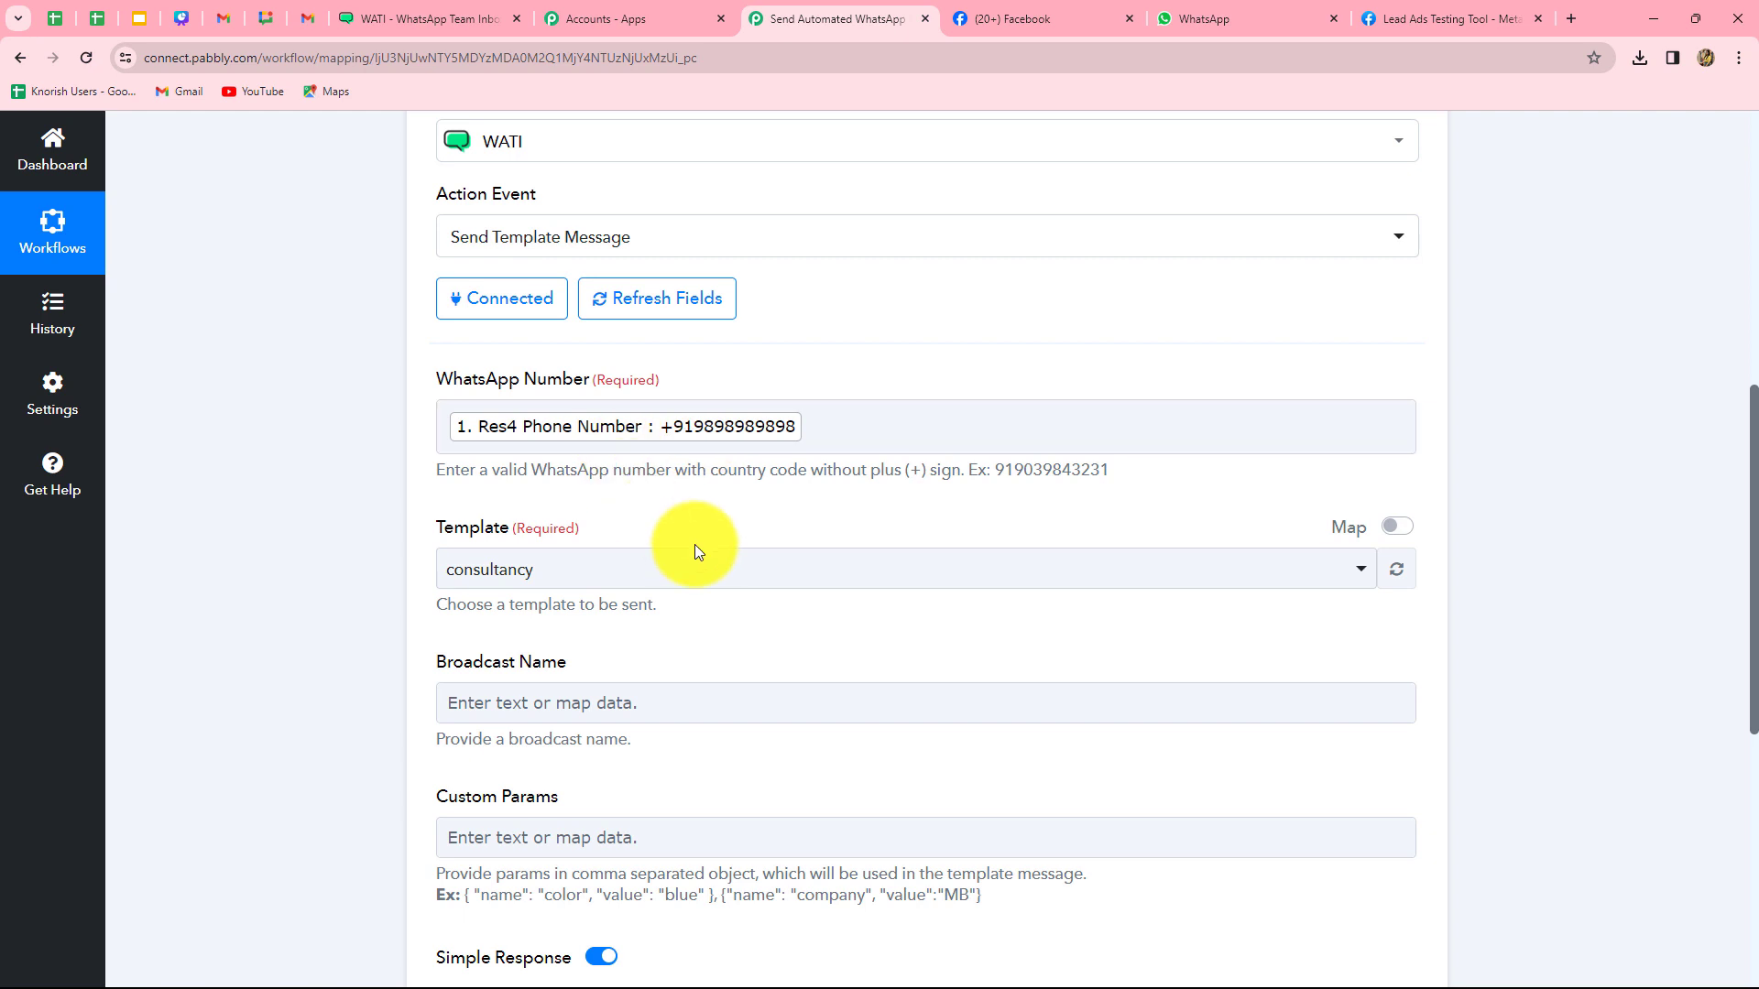
scroll(695, 544, "down", 2)
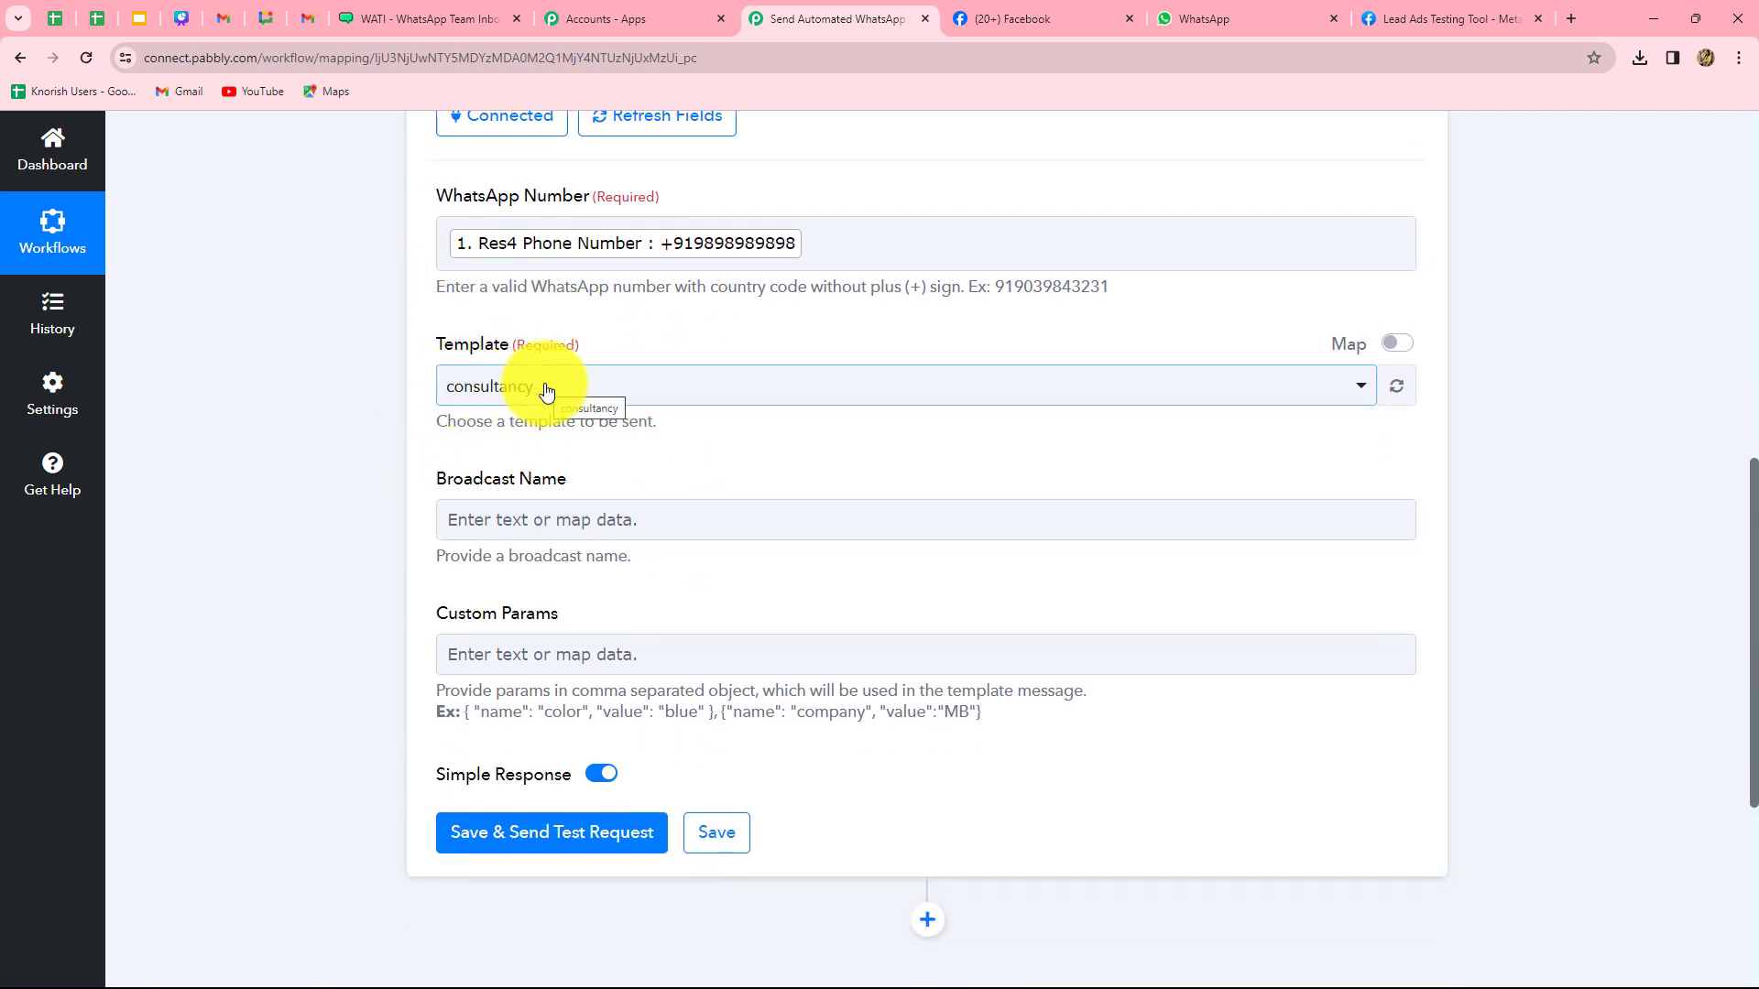
- In WATI's Templates list, view the consultancy template and its {{name}} greeting
left_click(408, 13)
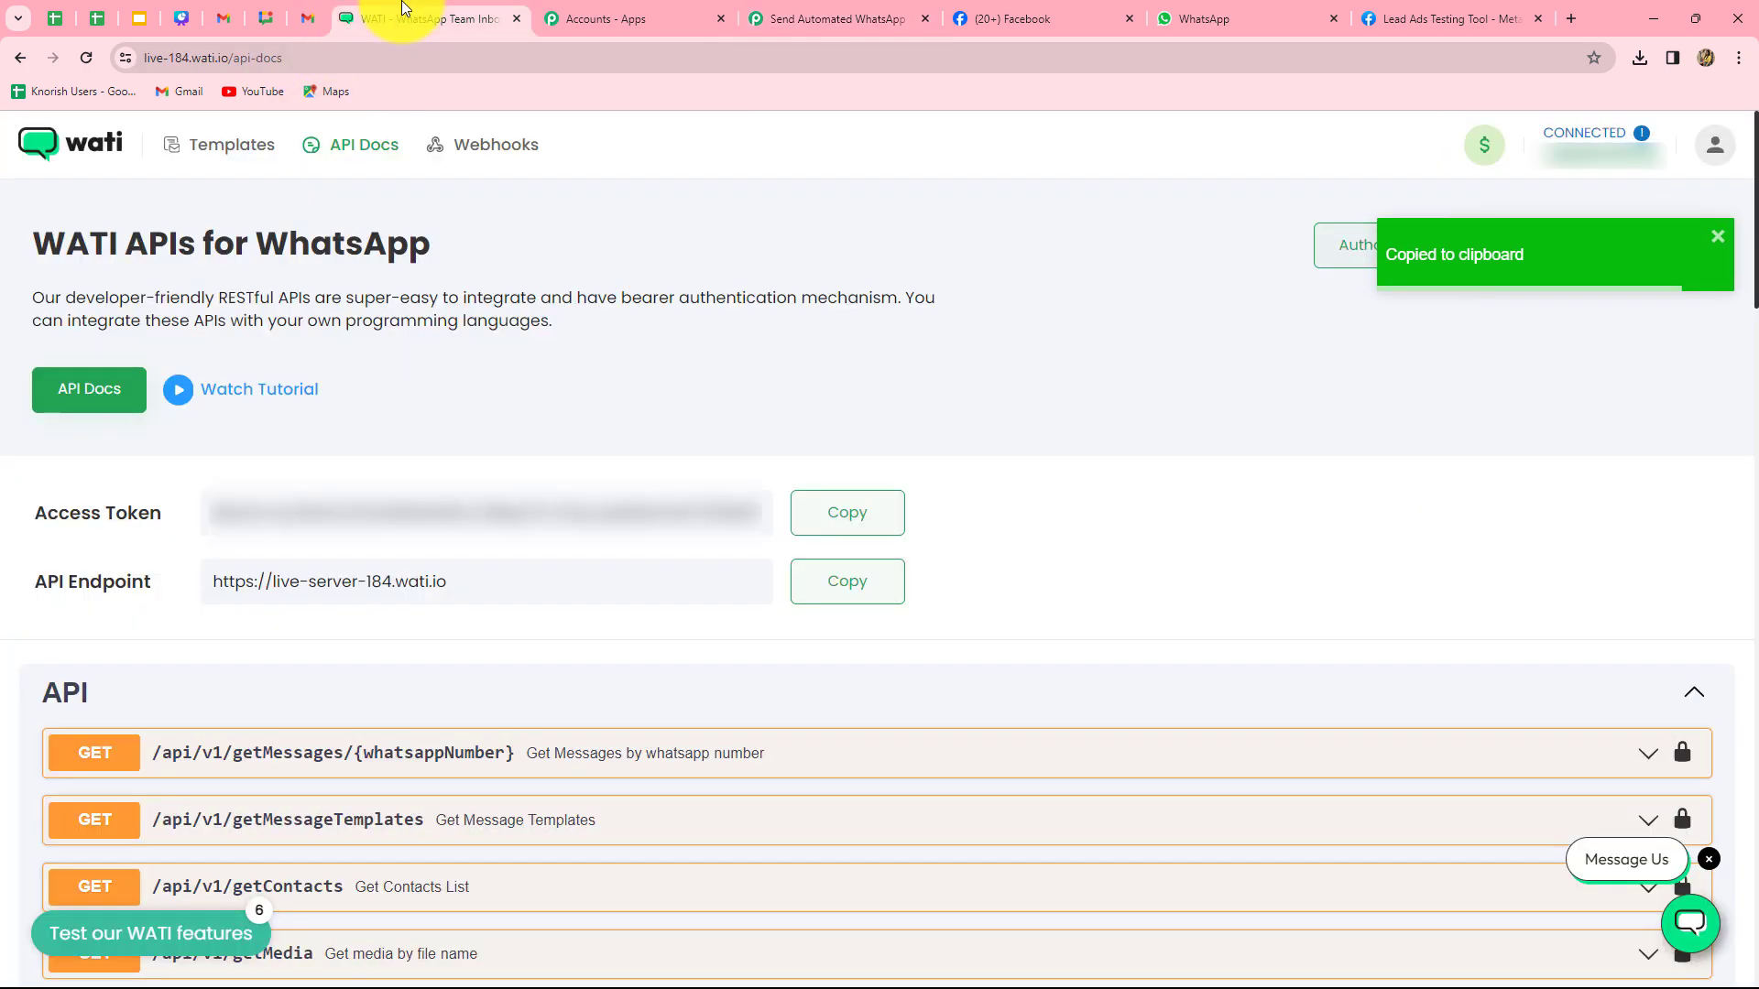
left_click(232, 145)
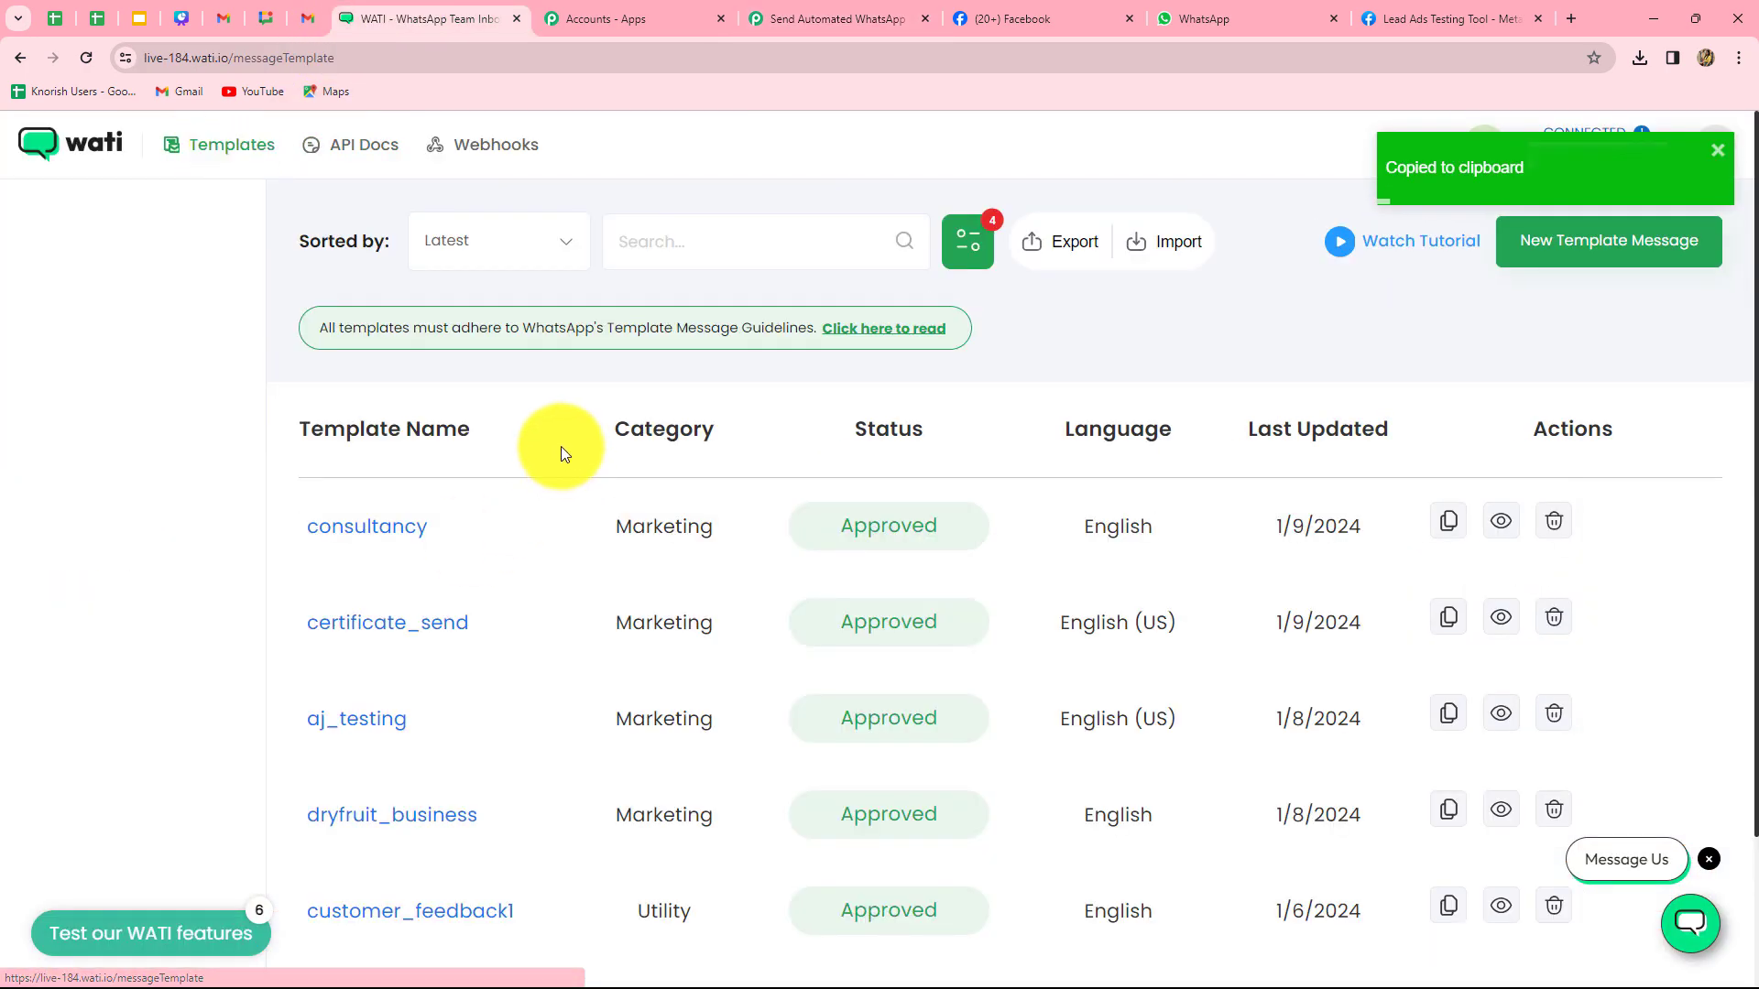
scroll(562, 513, "down", 2)
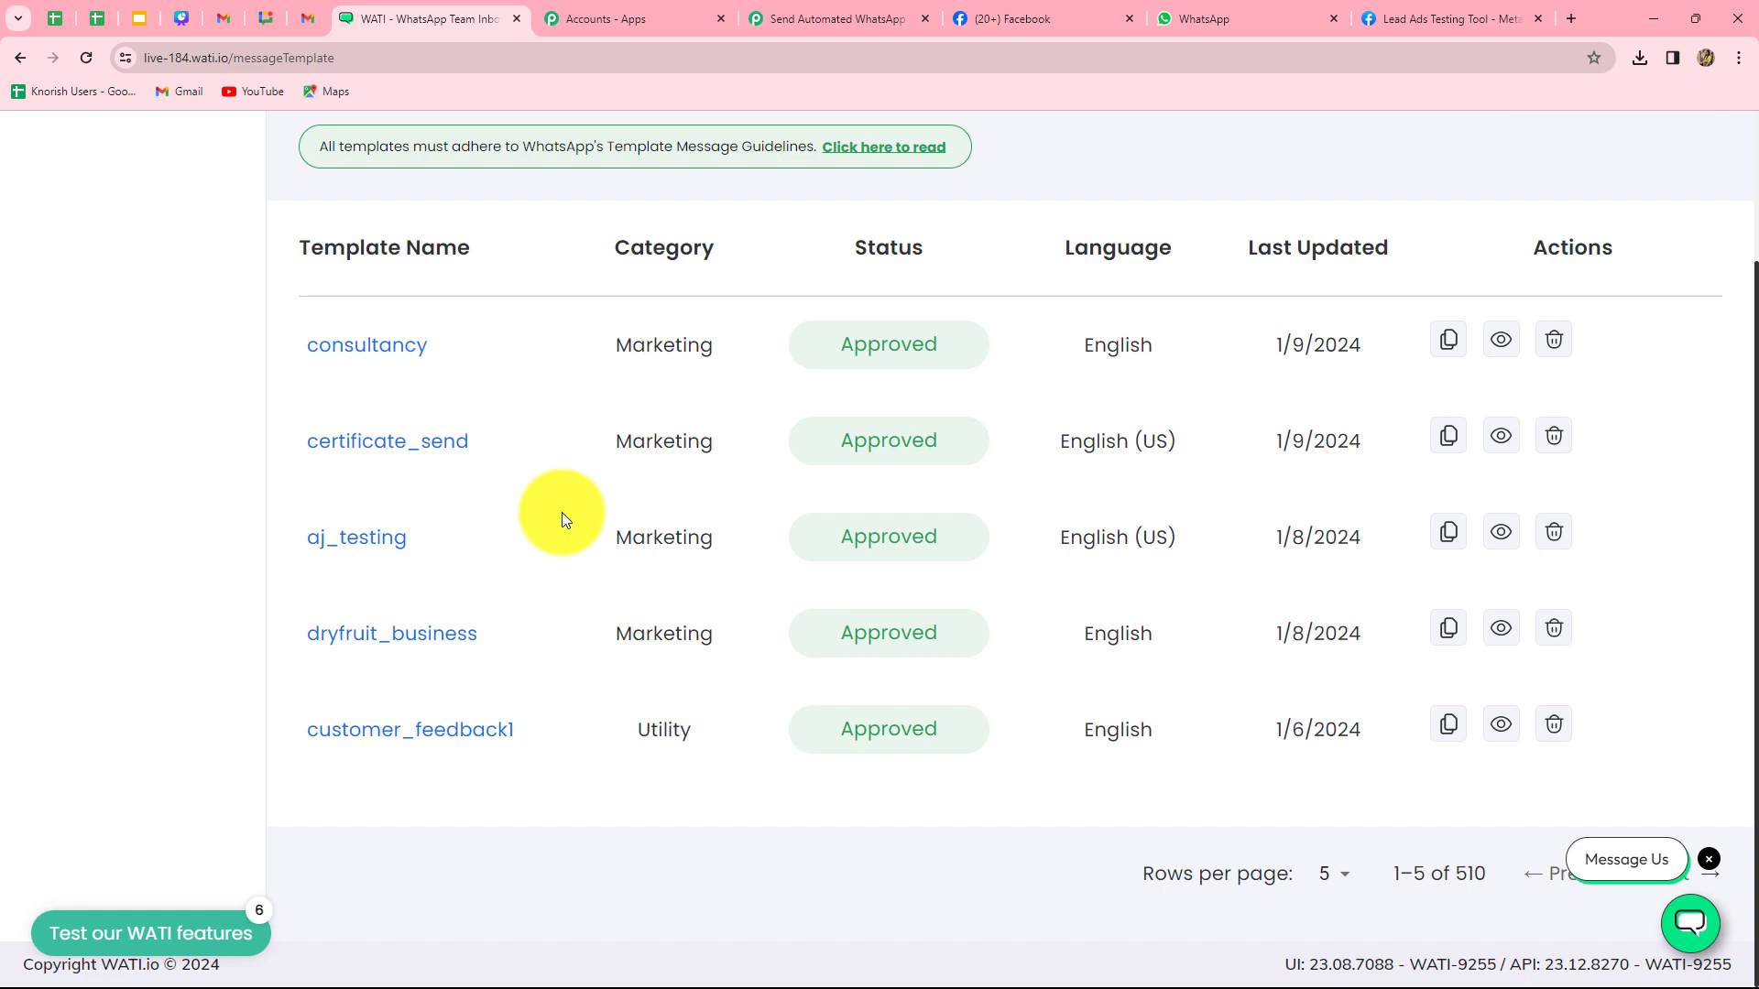
scroll(563, 519, "up", 2)
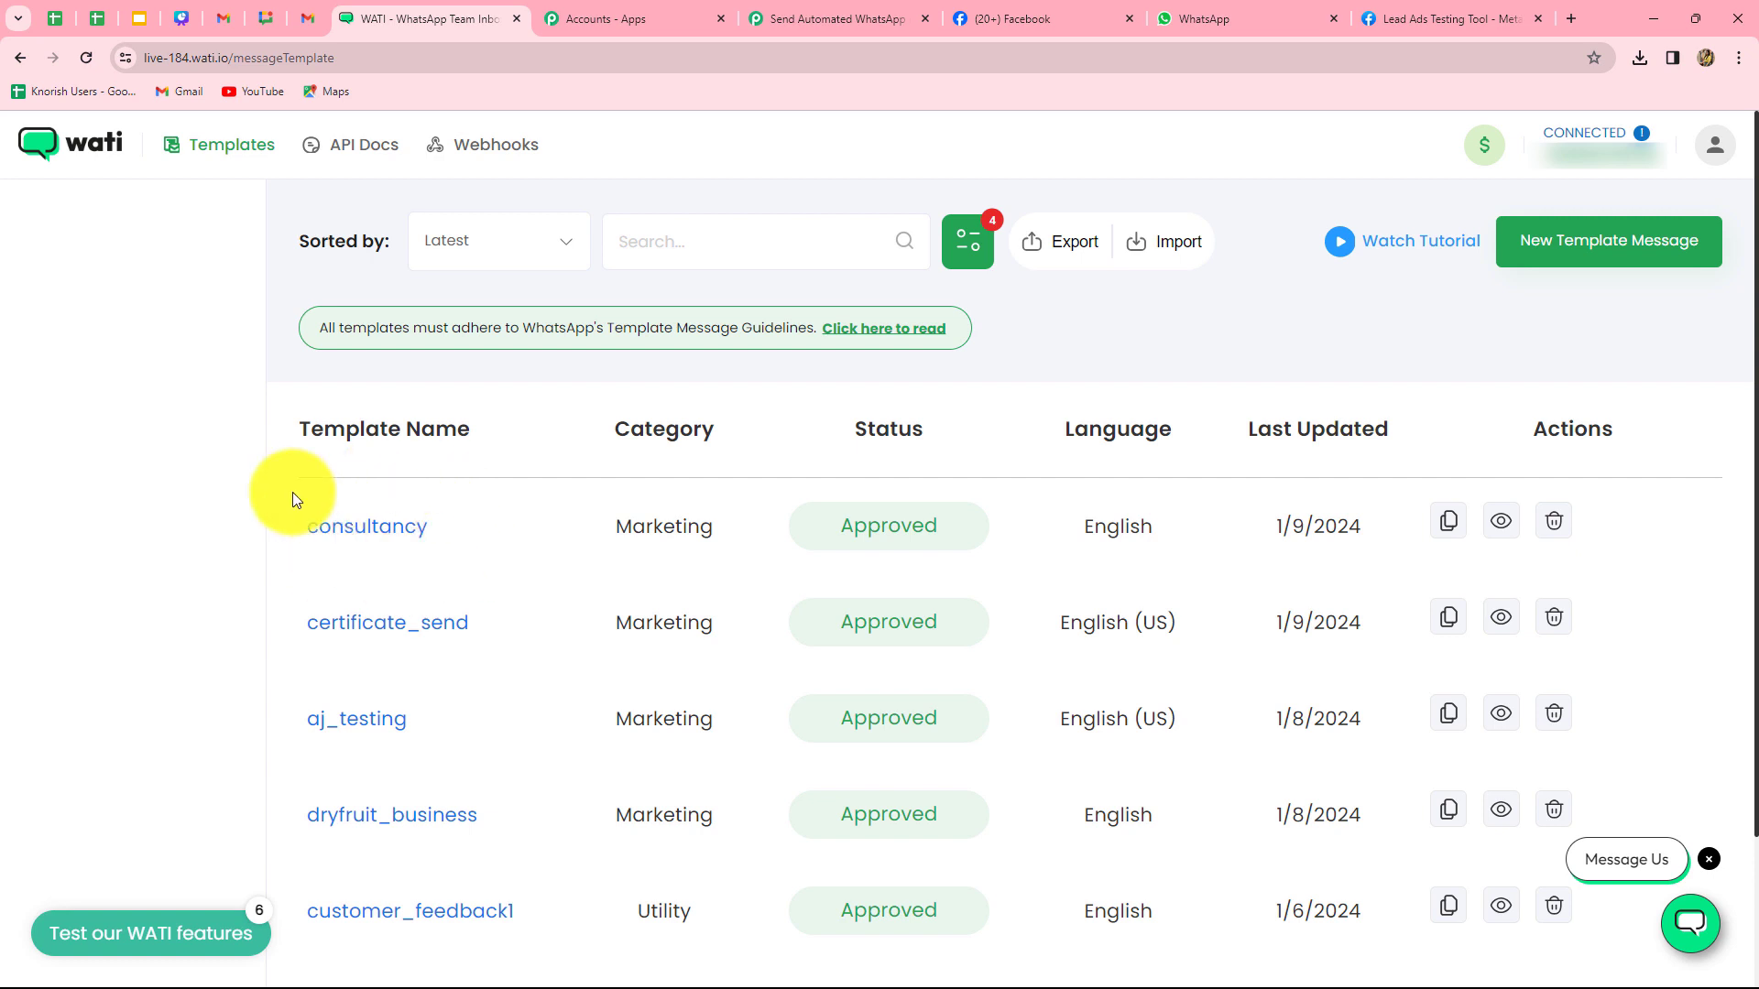
left_click(381, 530)
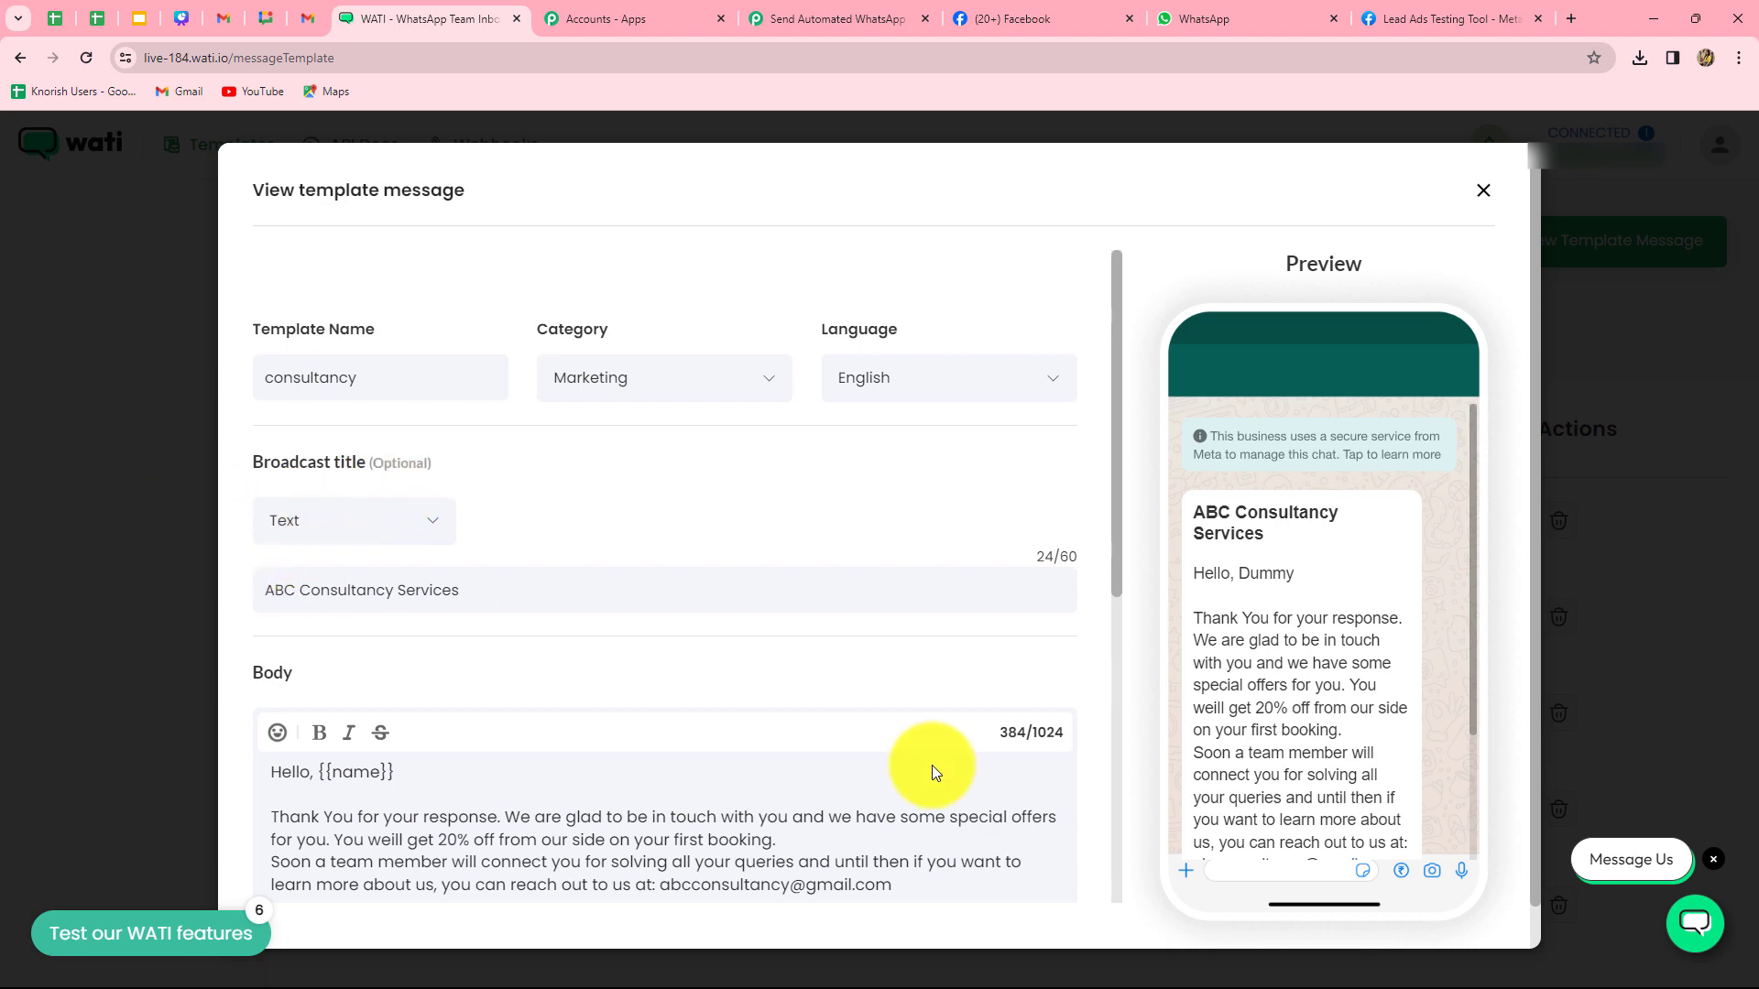
scroll(932, 769, "down", 5)
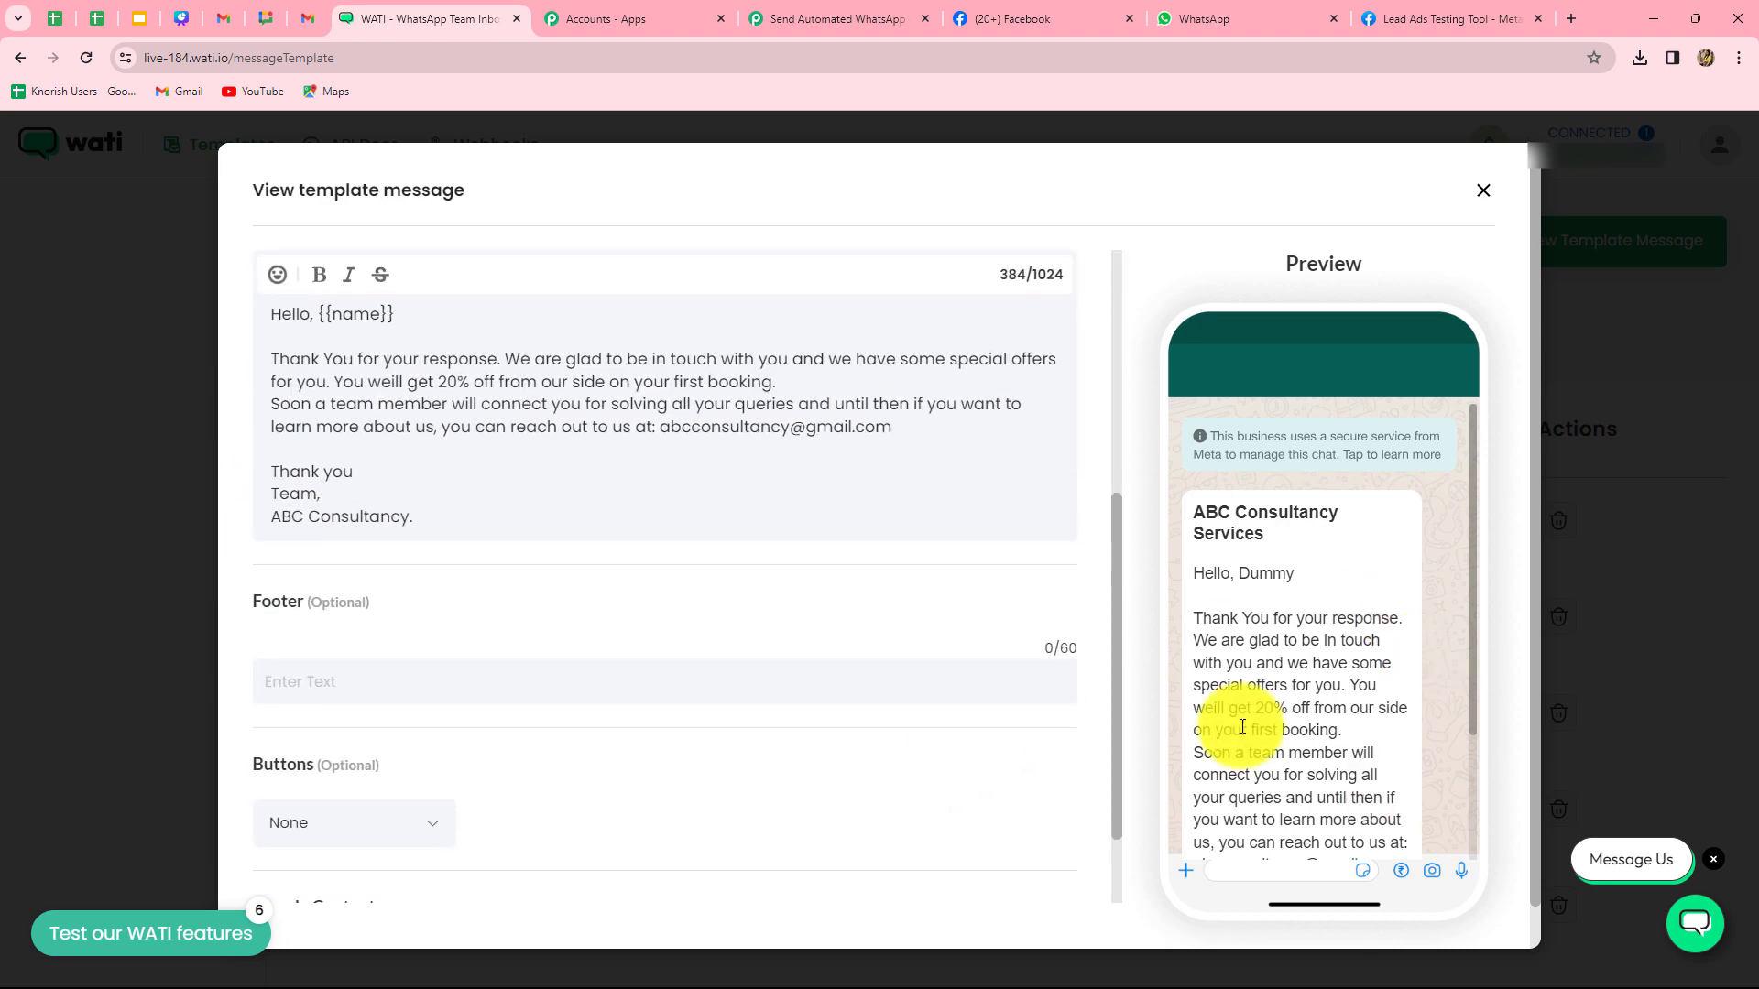
- Scroll through the consultancy template's message and sample content, then close the preview
scroll(312, 440, "up", 1)
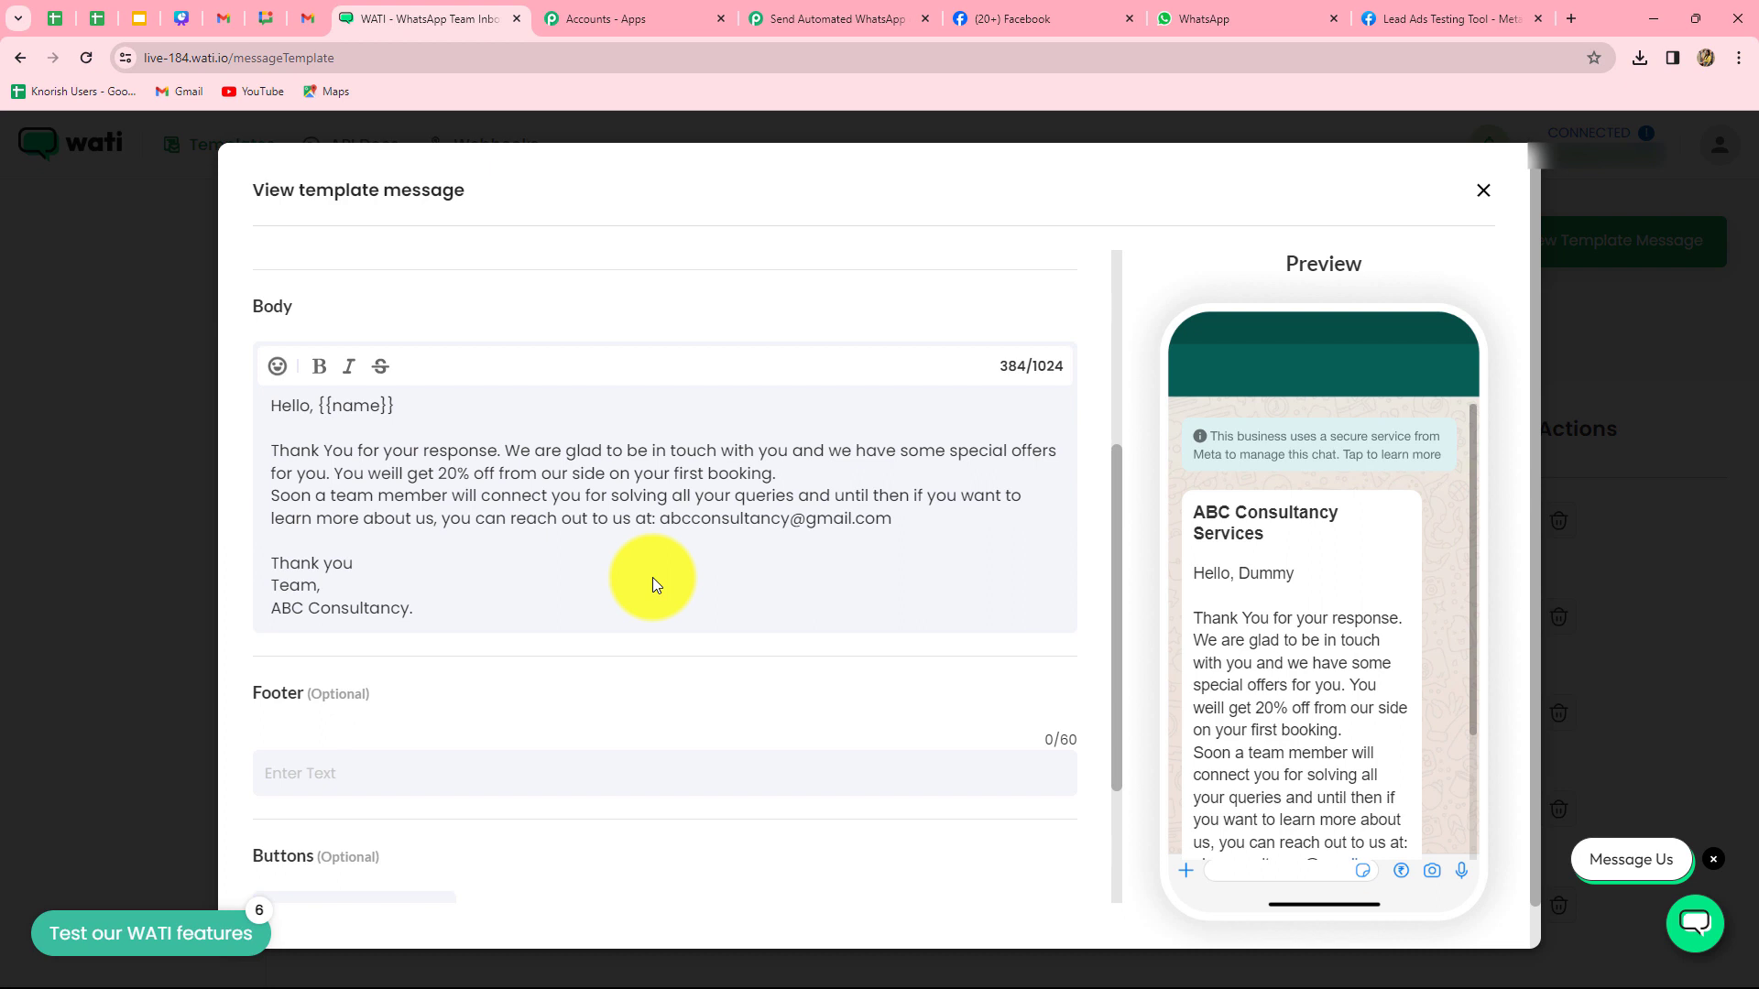
scroll(647, 555, "down", 3)
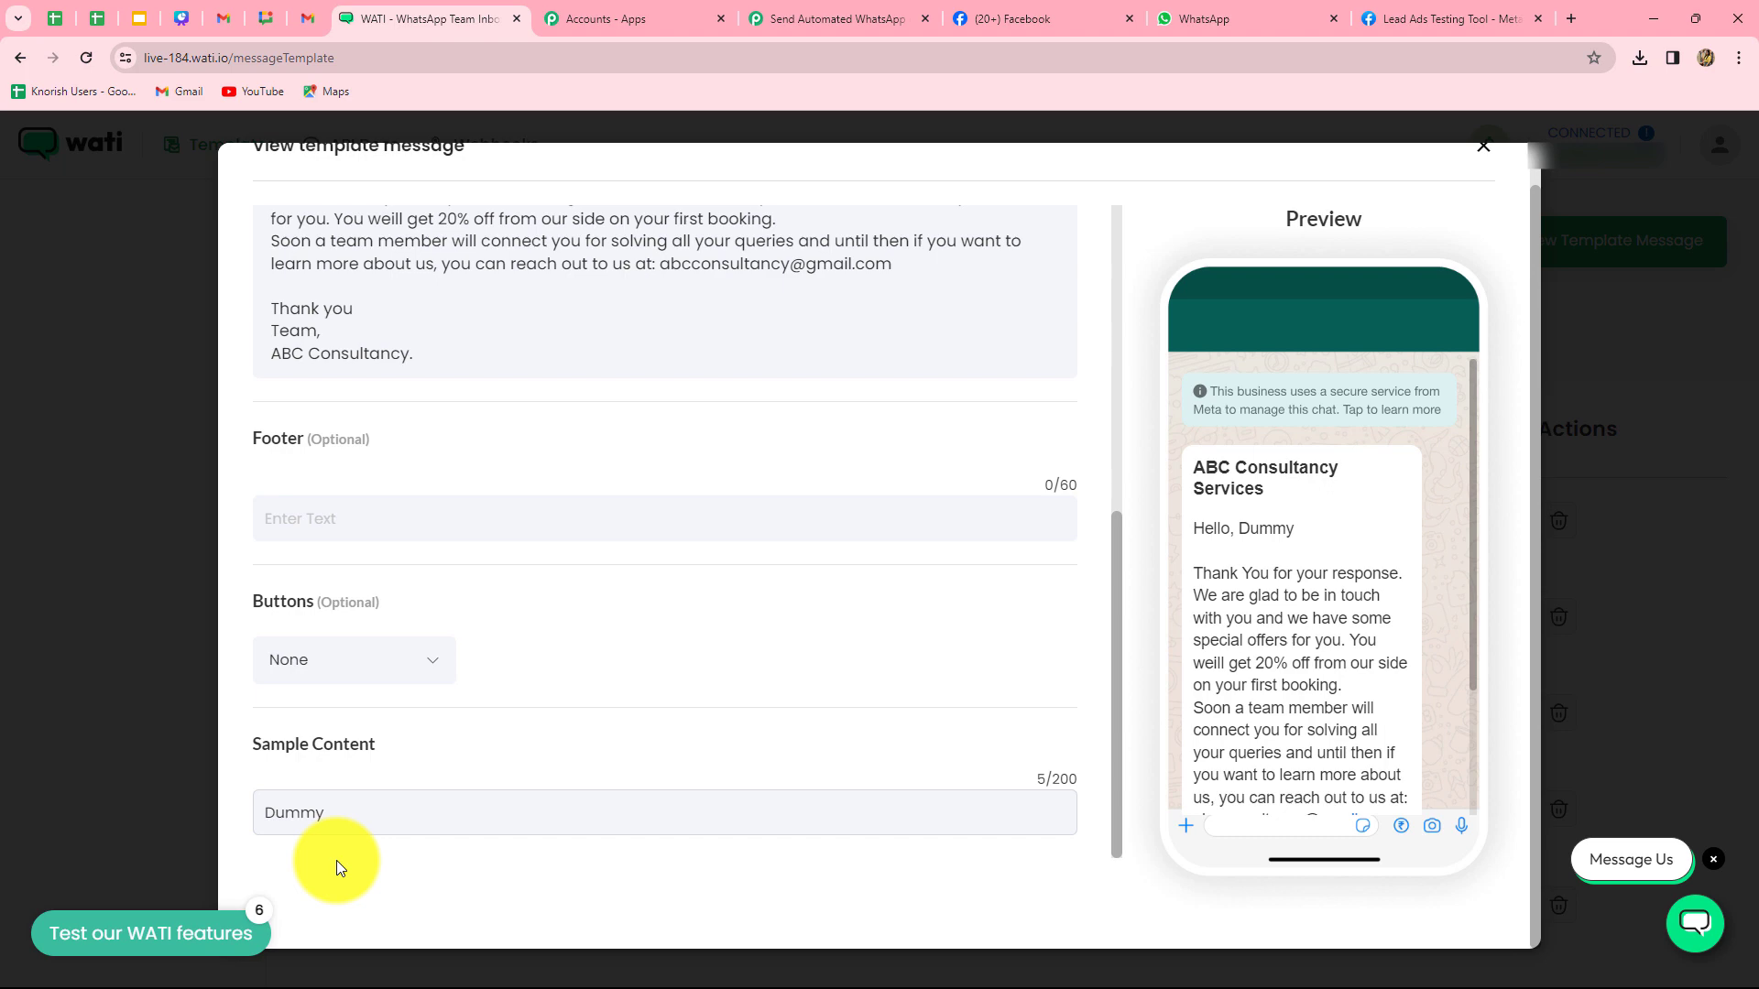
scroll(416, 806, "up", 4)
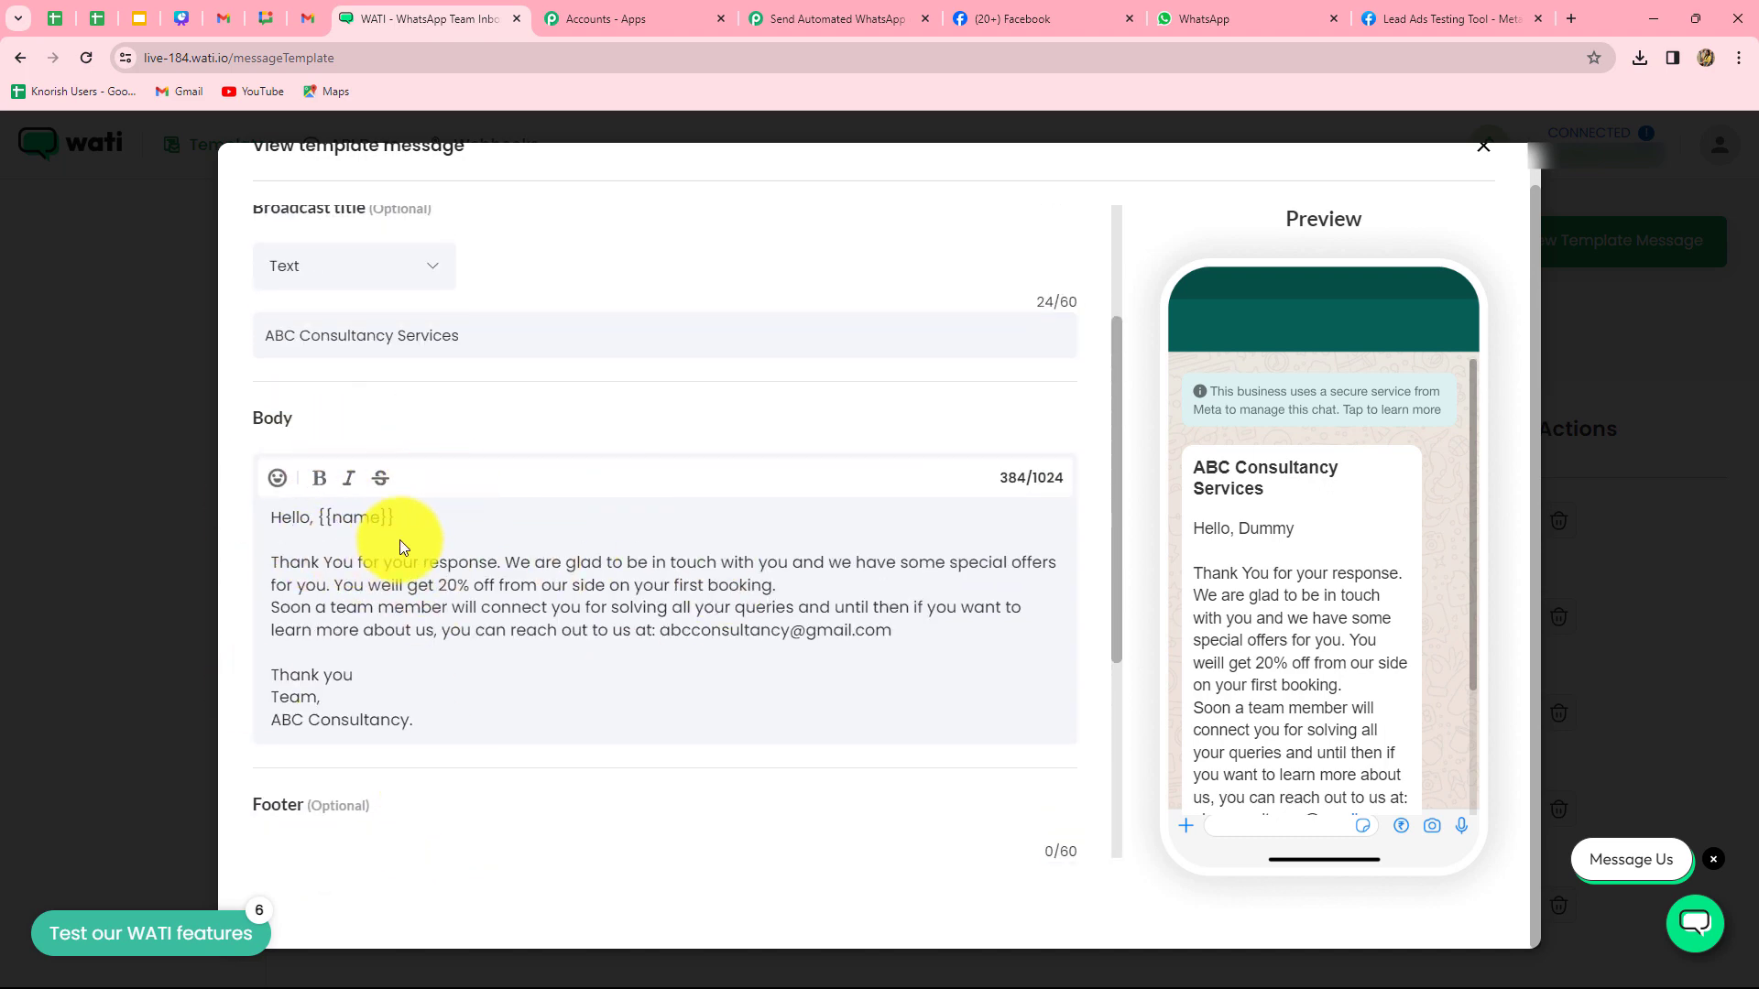
scroll(400, 542, "down", 4)
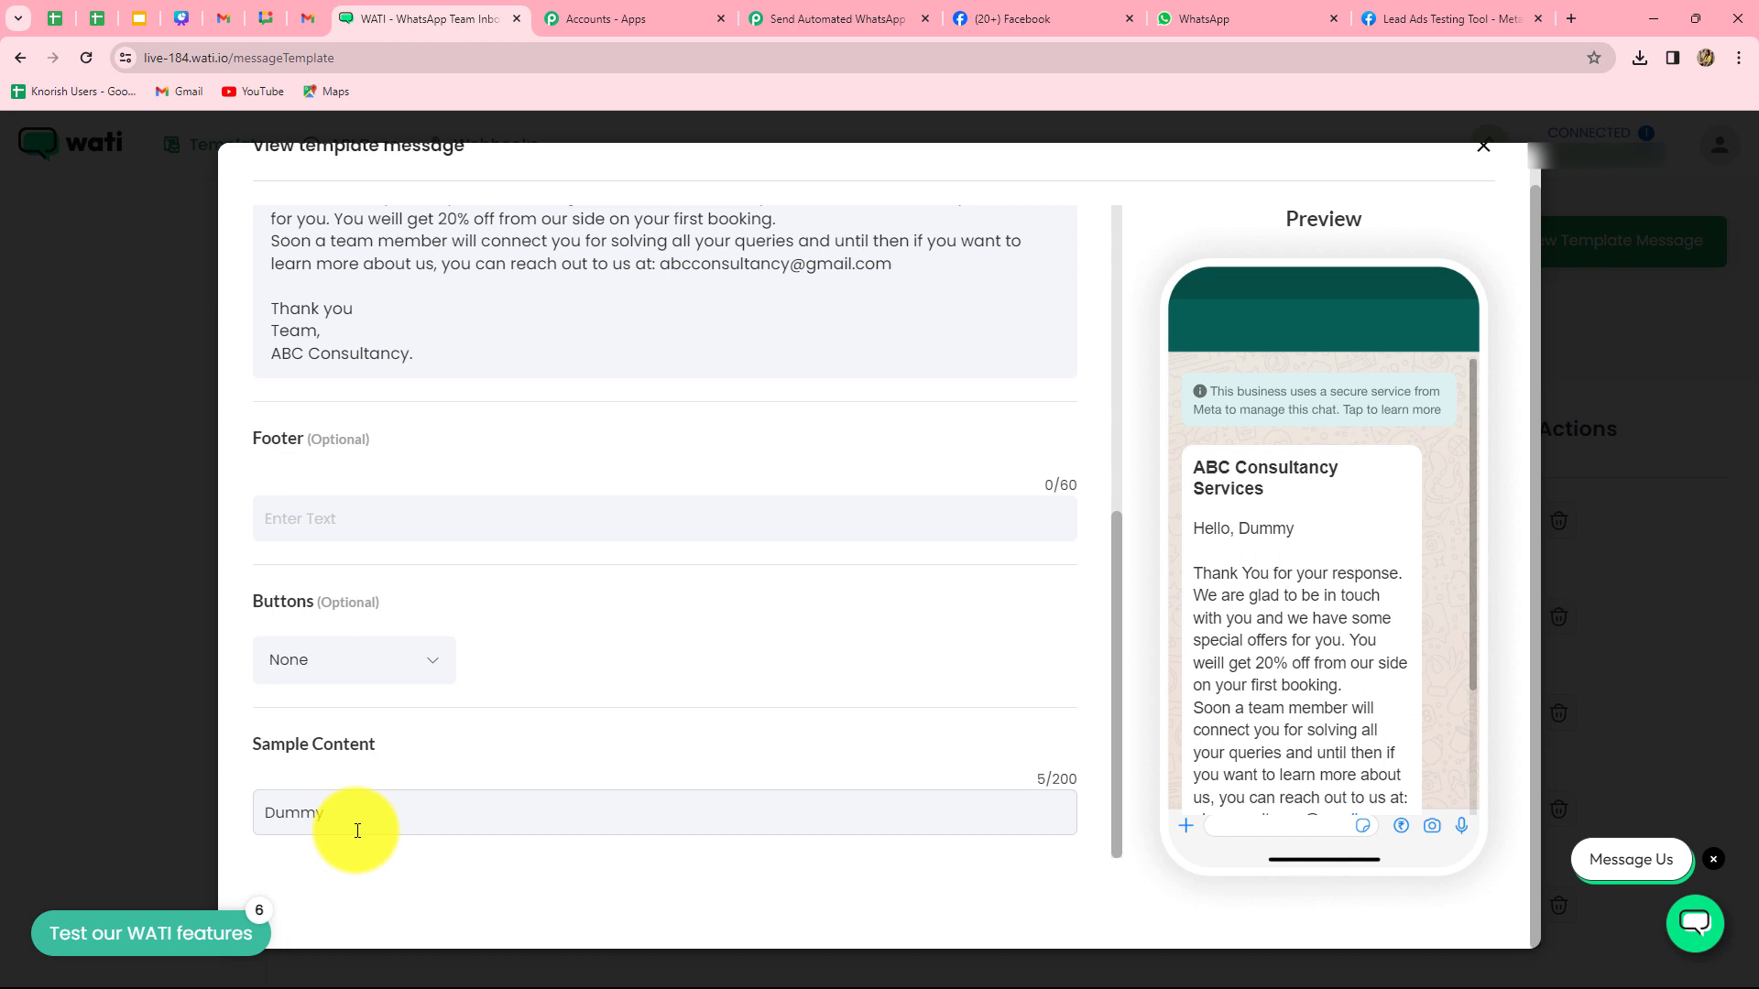
scroll(1224, 479, "up", 1)
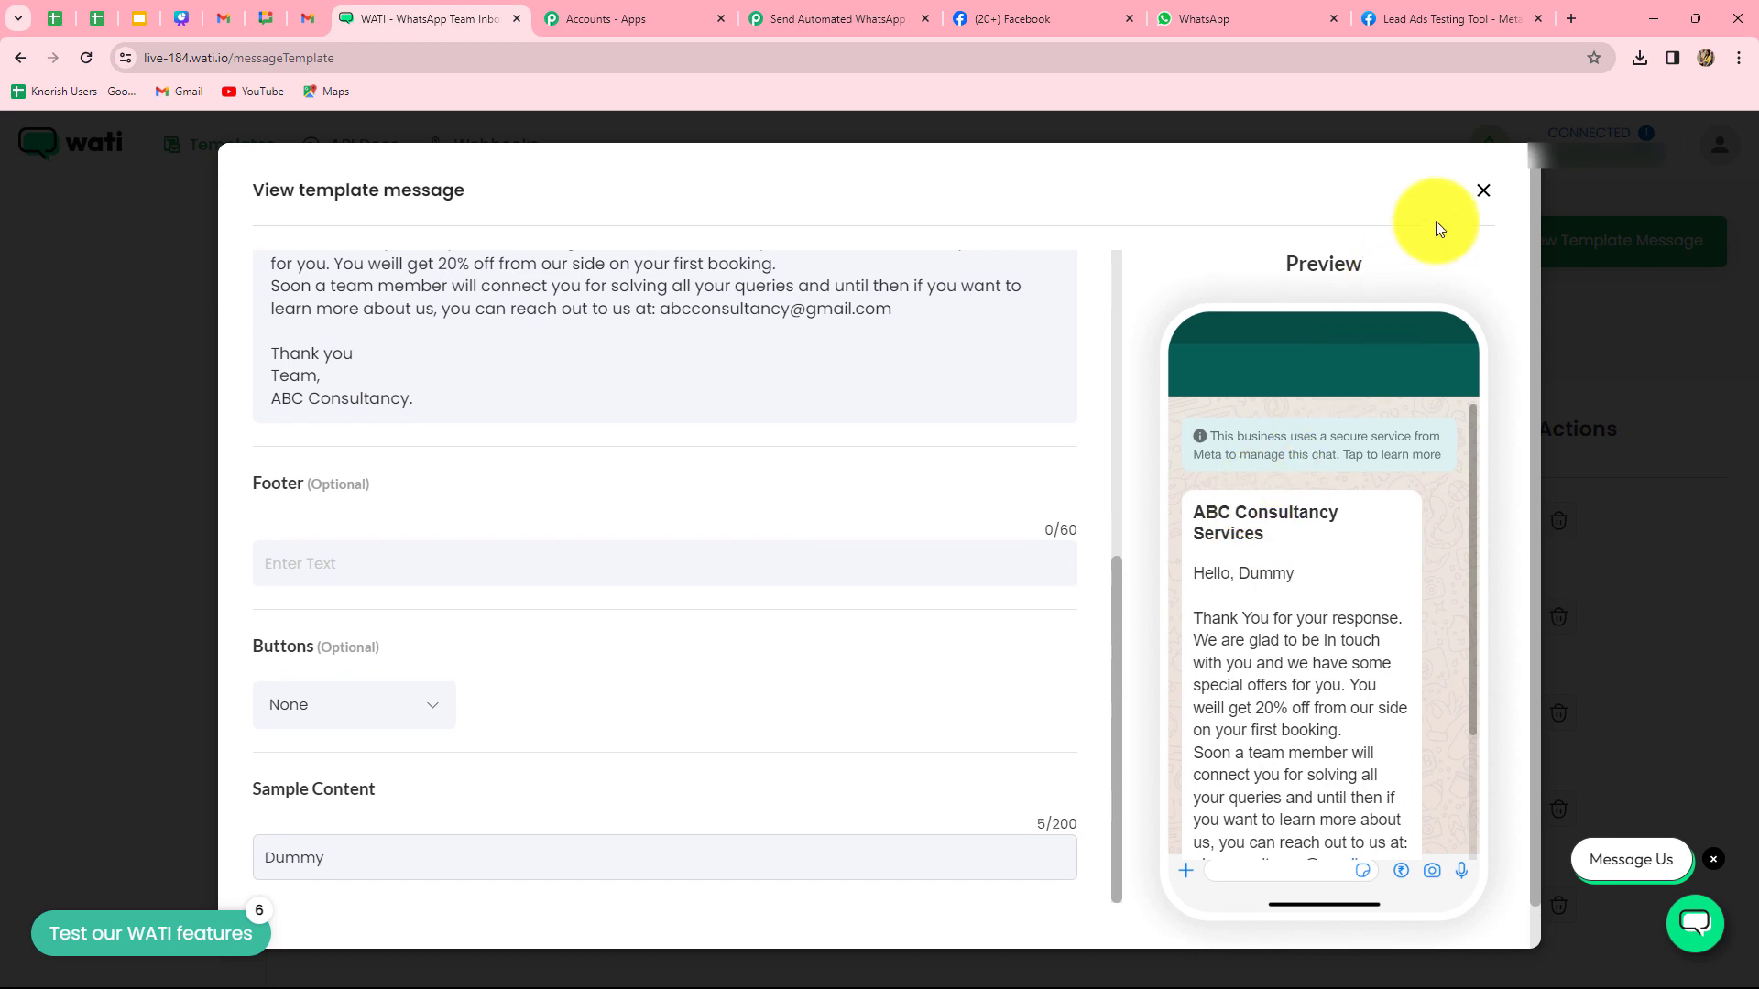
left_click(1485, 194)
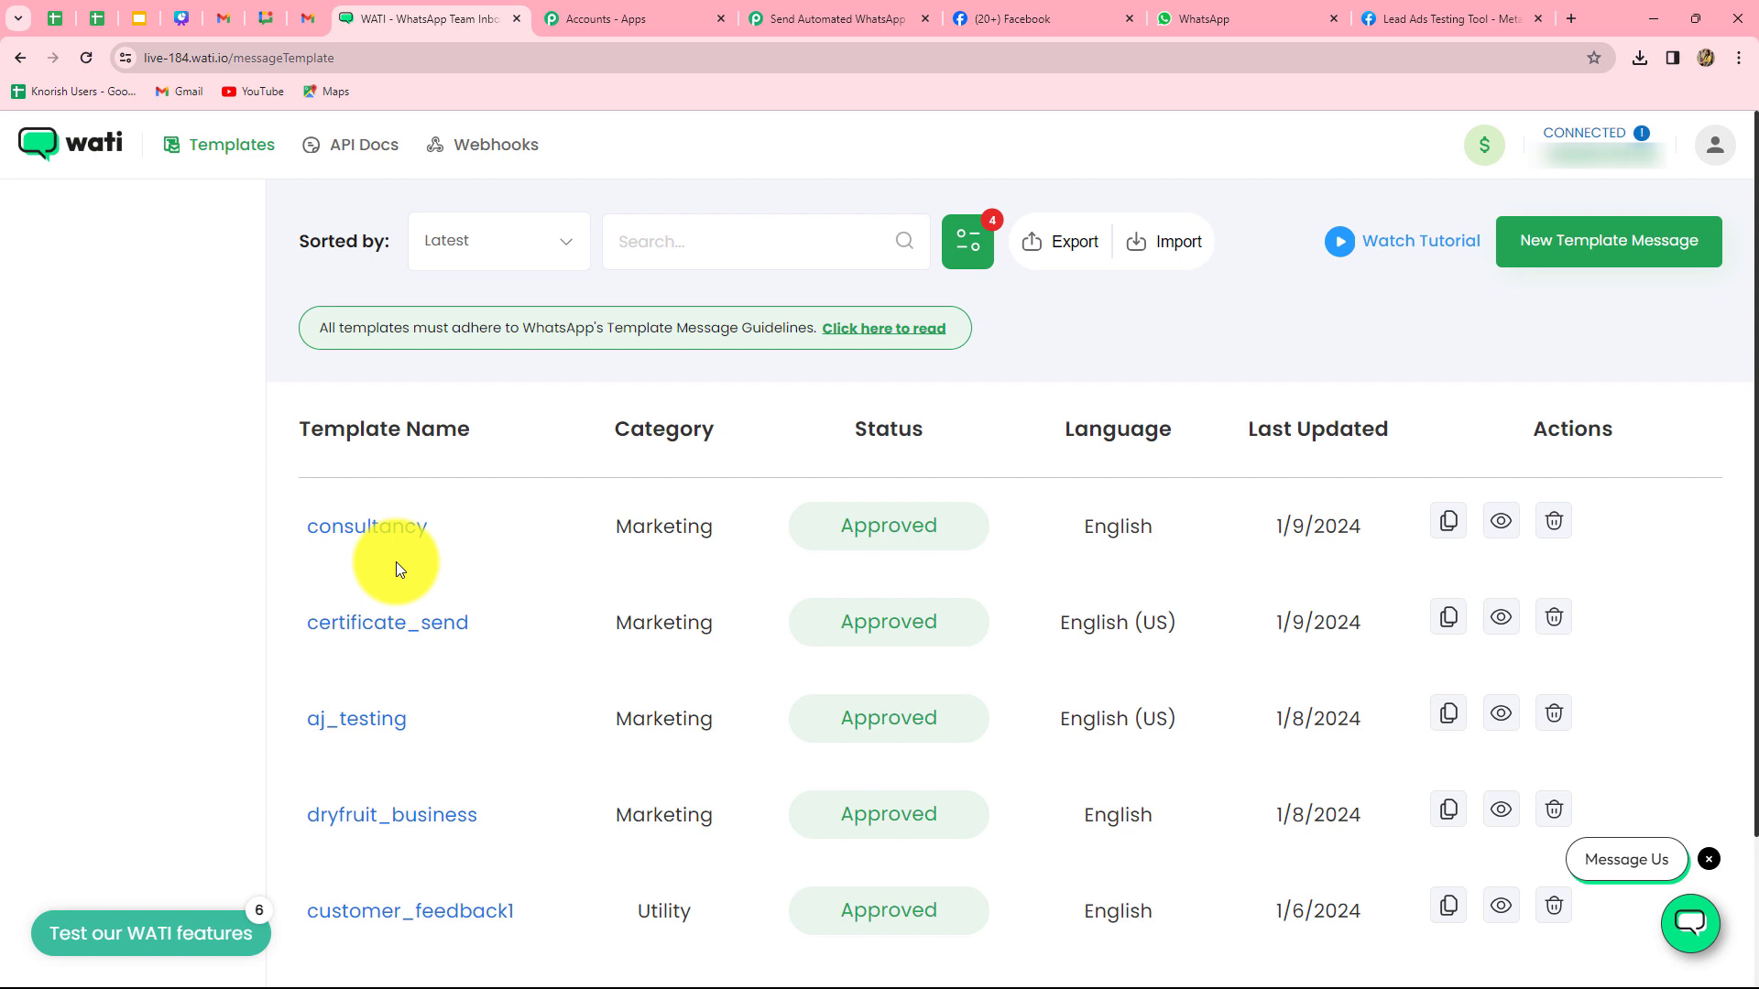
- Set the WATI step's Broadcast Name to 'ABC Consultancy Services', copied from the consultancy template
left_click(805, 17)
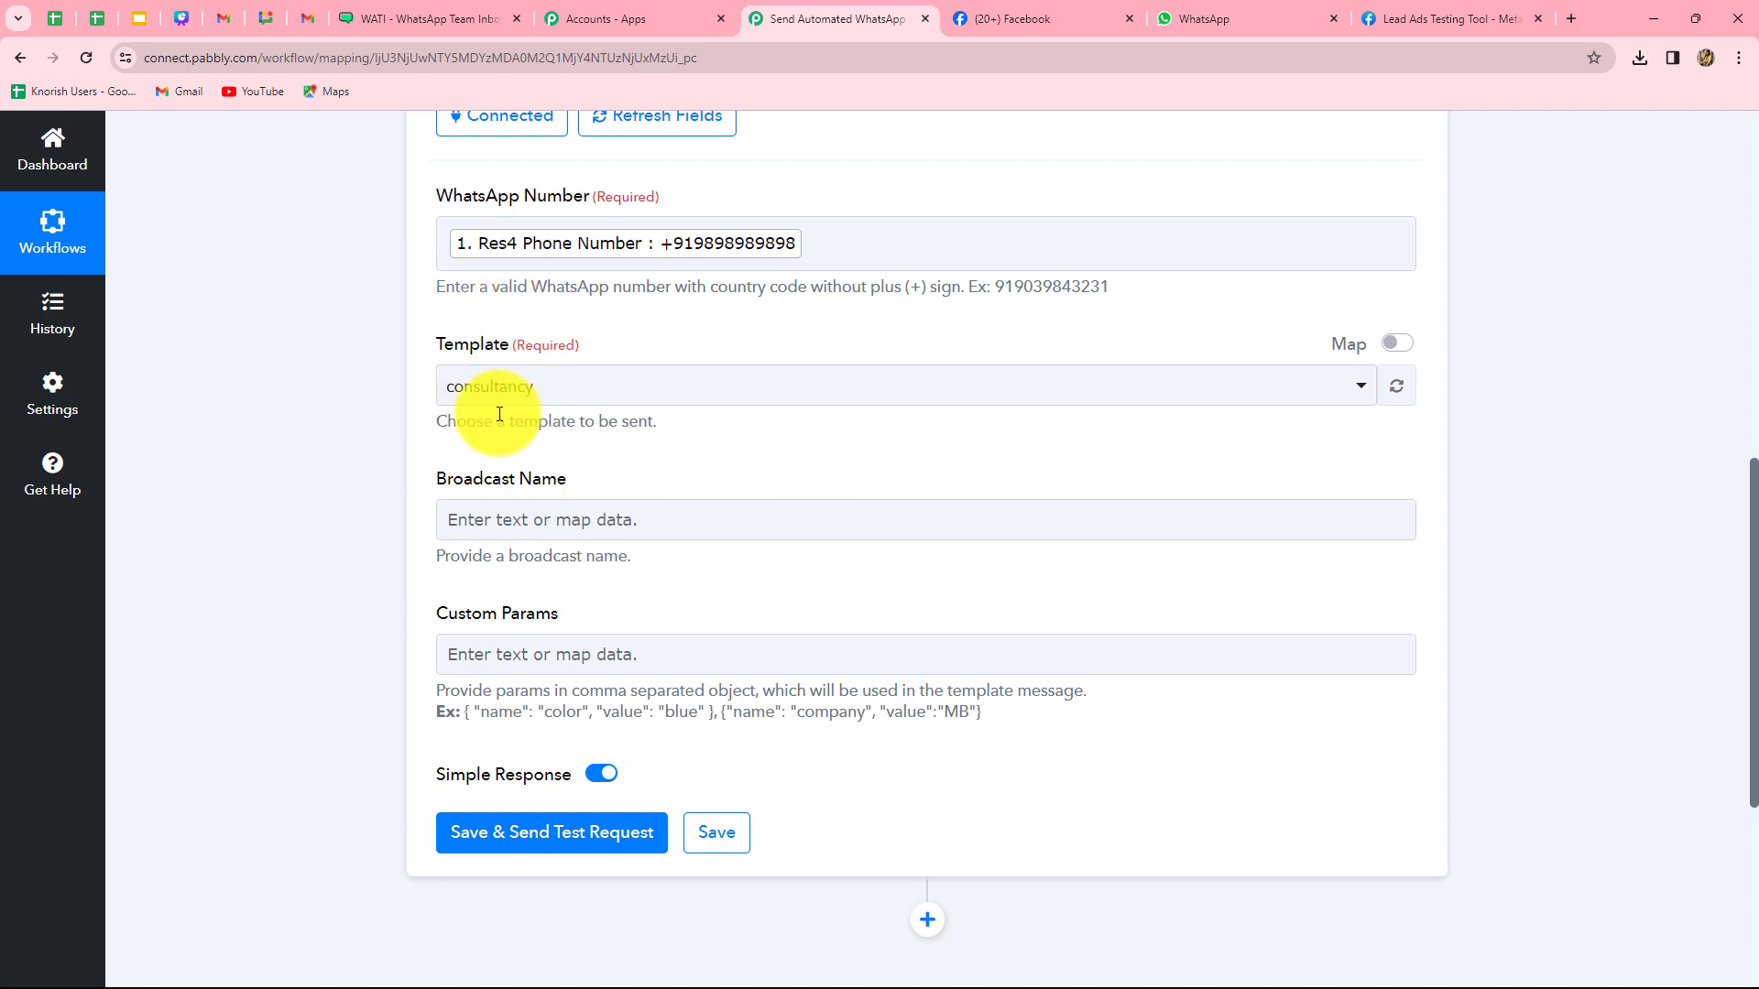
left_click(455, 504)
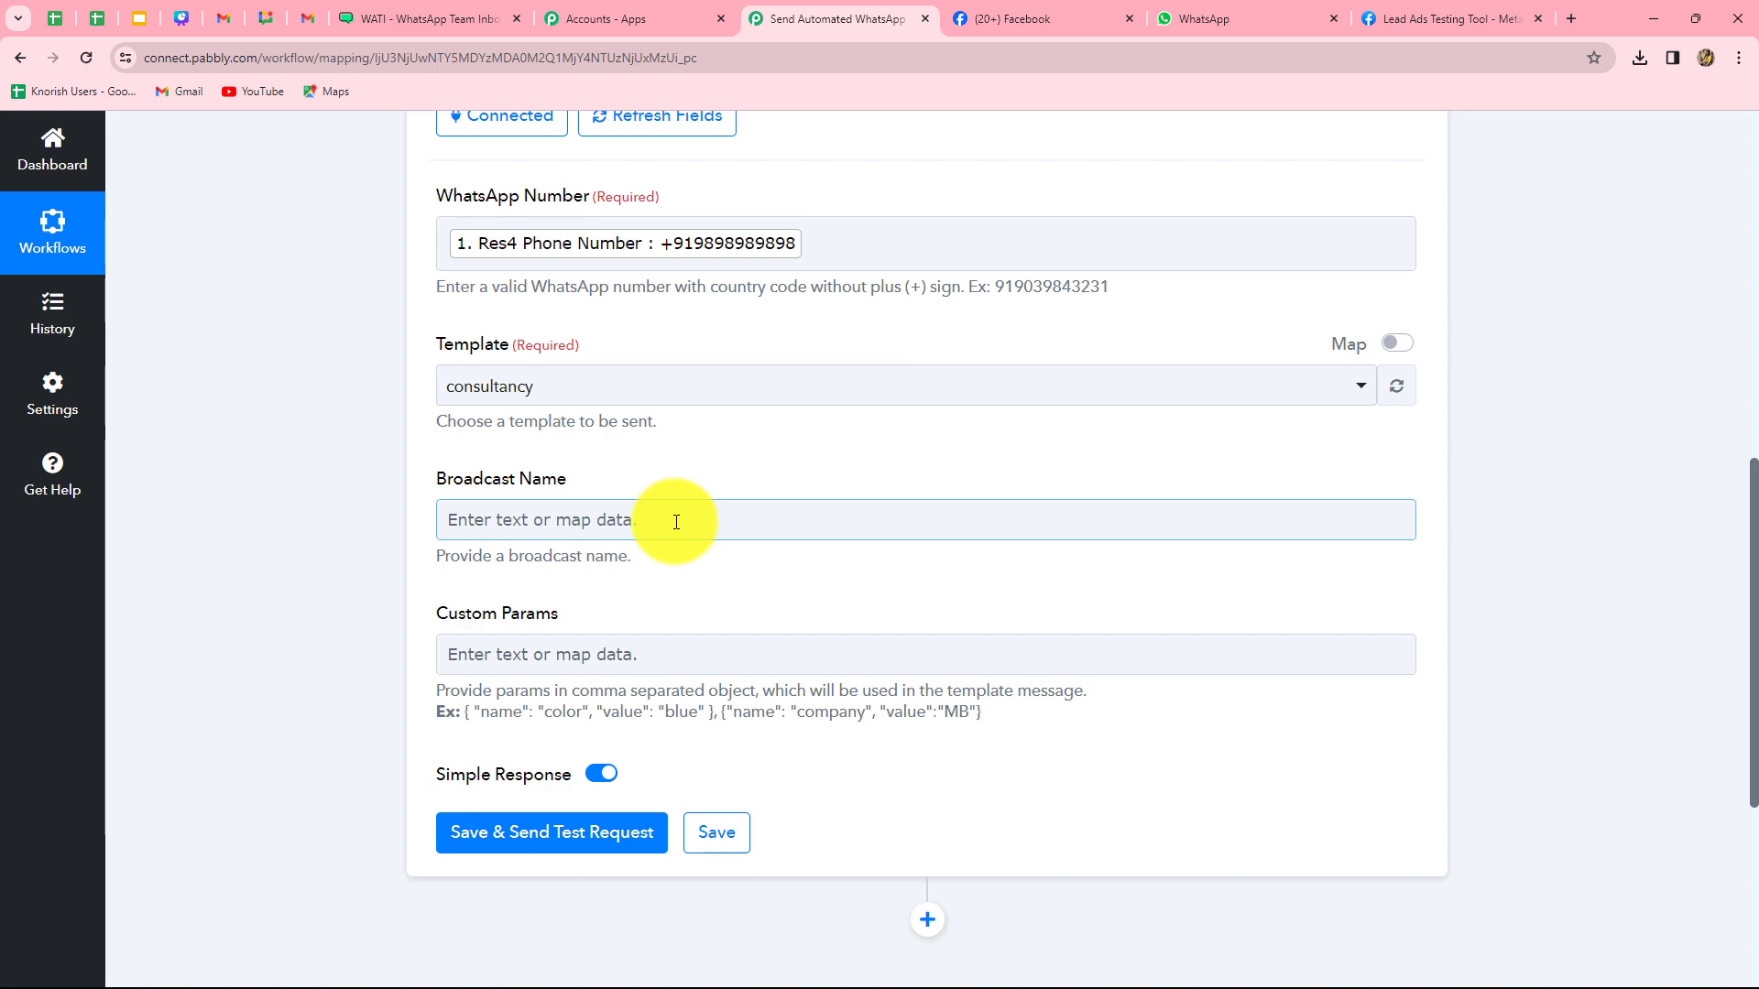
left_click(426, 20)
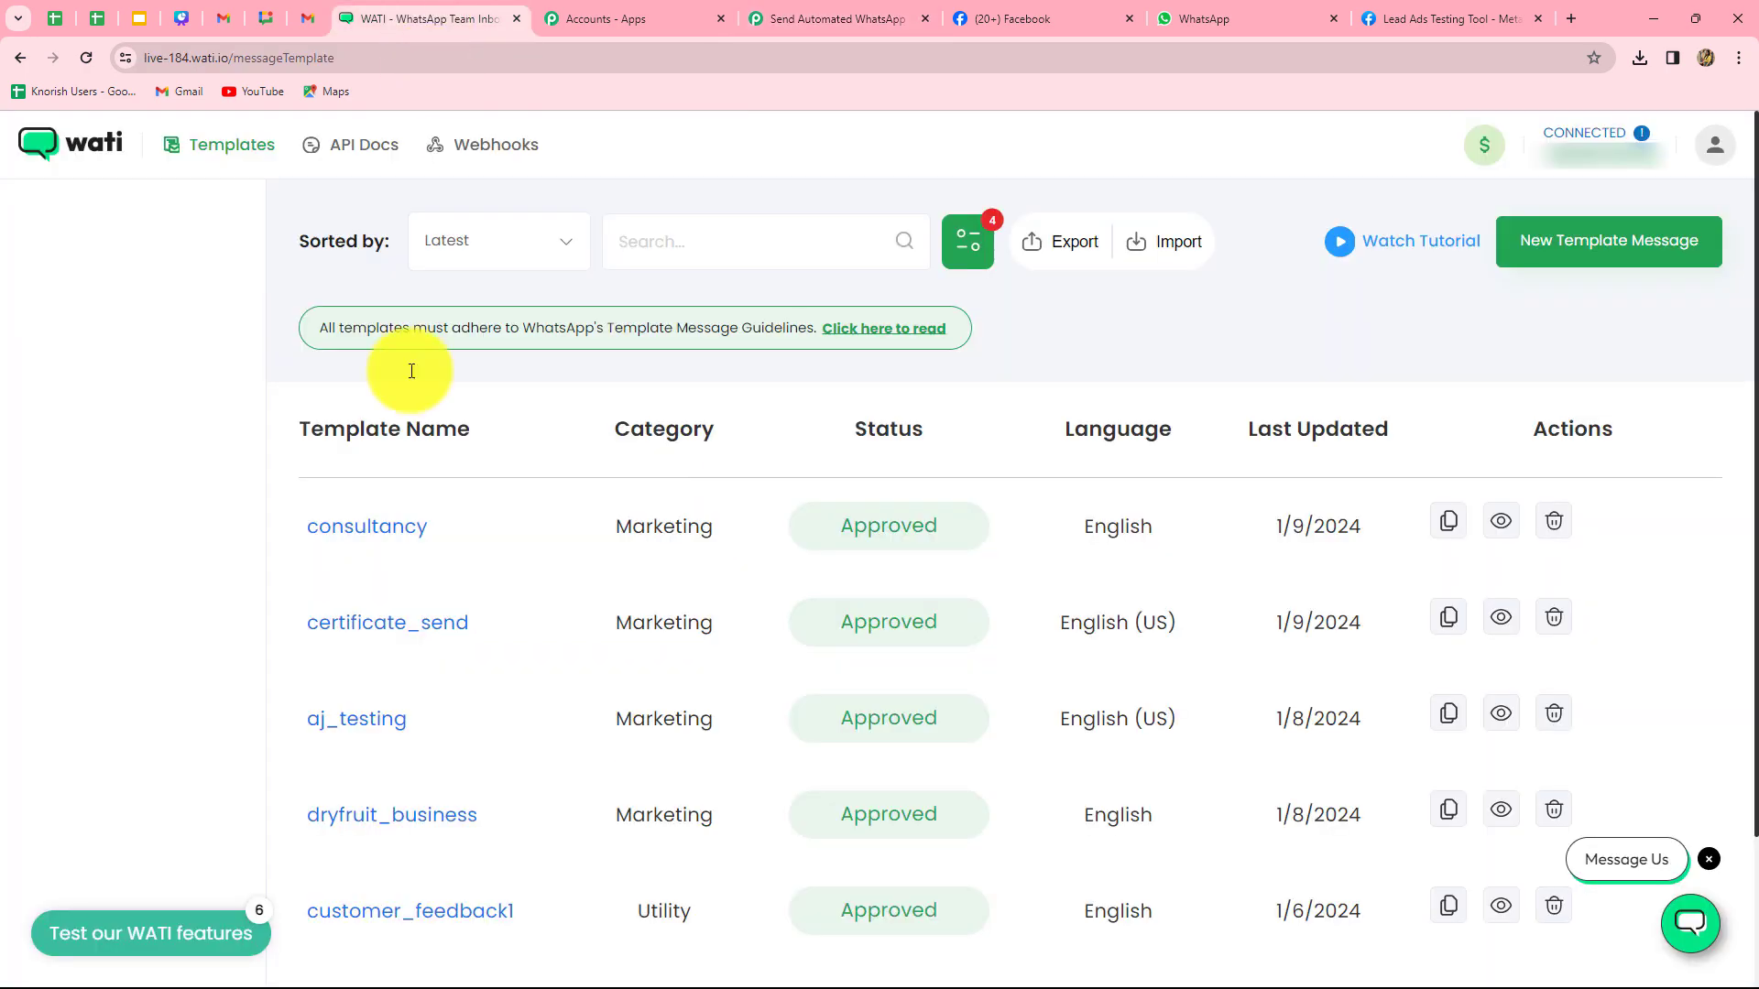
left_click(373, 529)
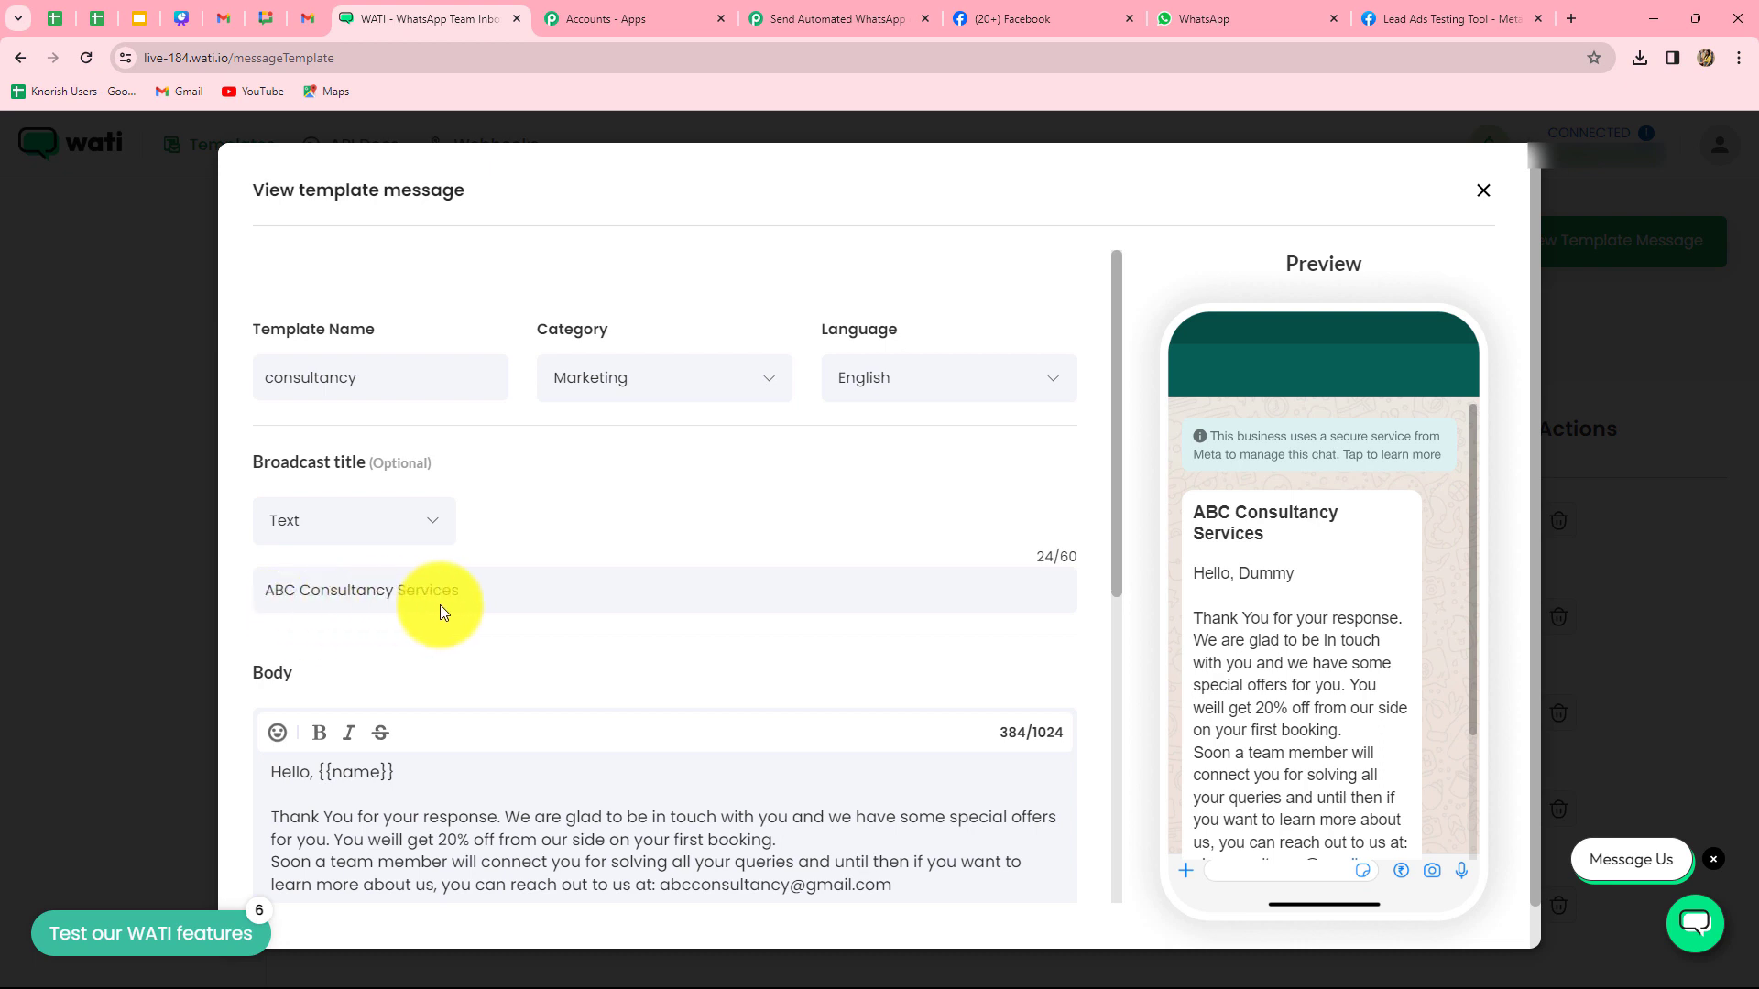
left_click(867, 20)
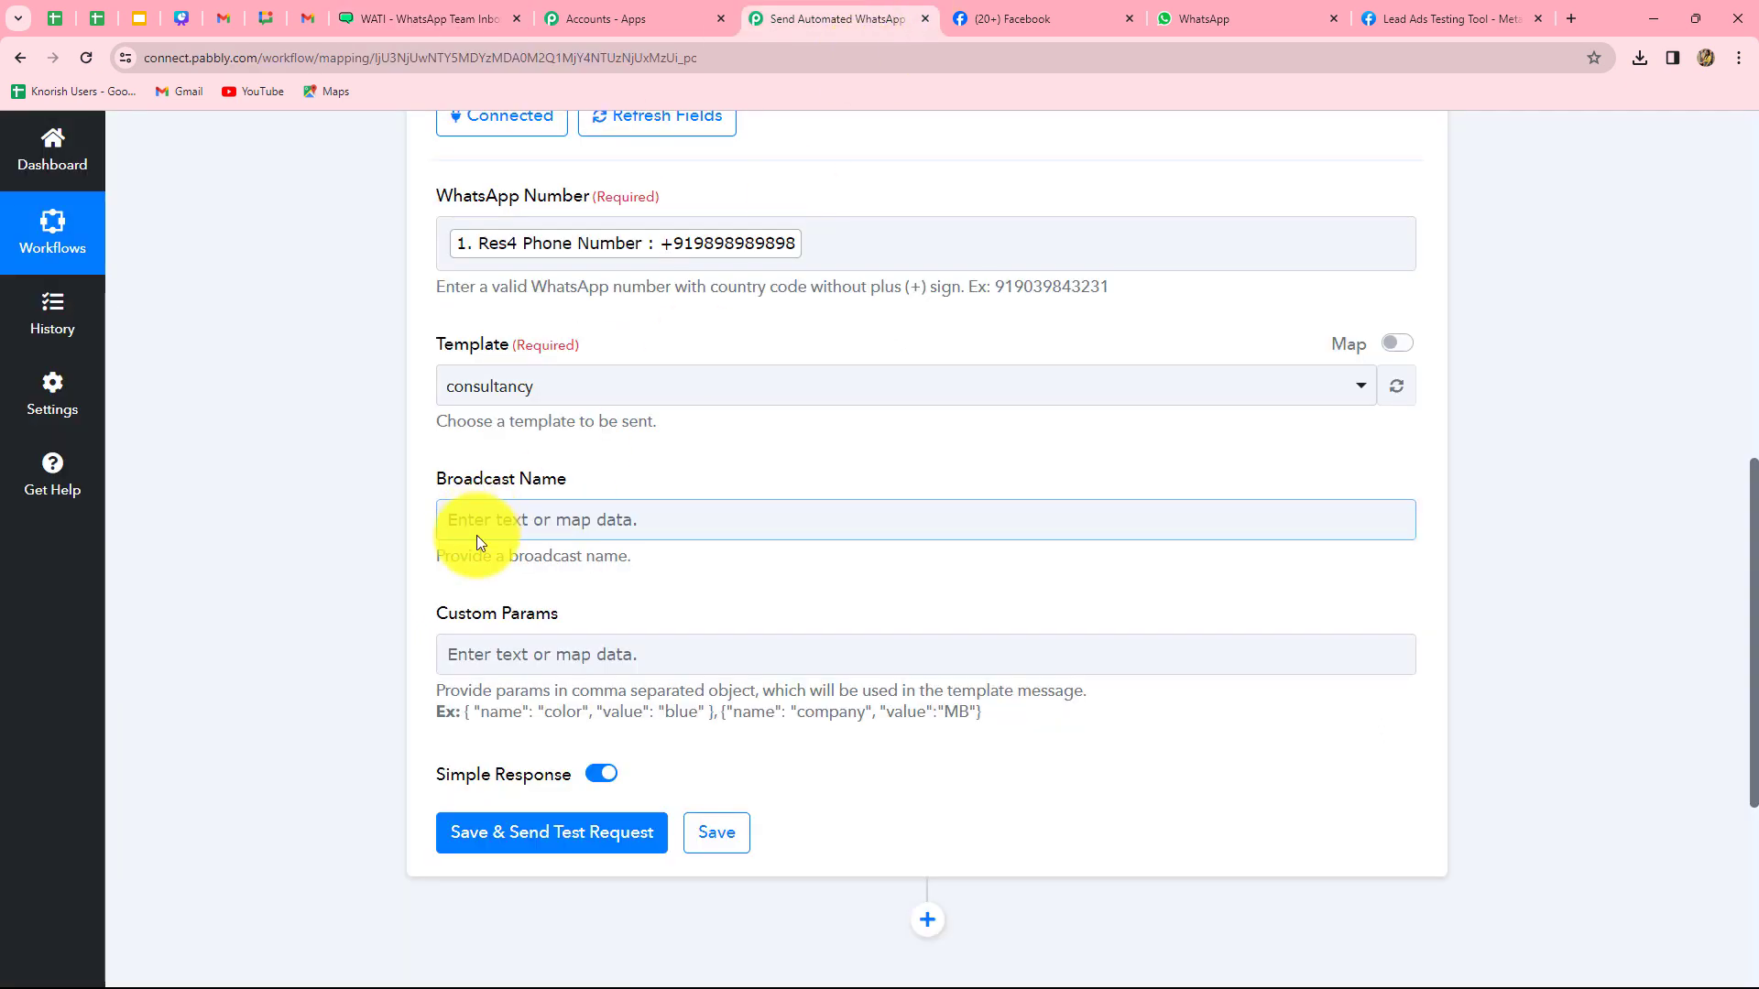
left_click(478, 519)
type("ABC Consultancy Services")
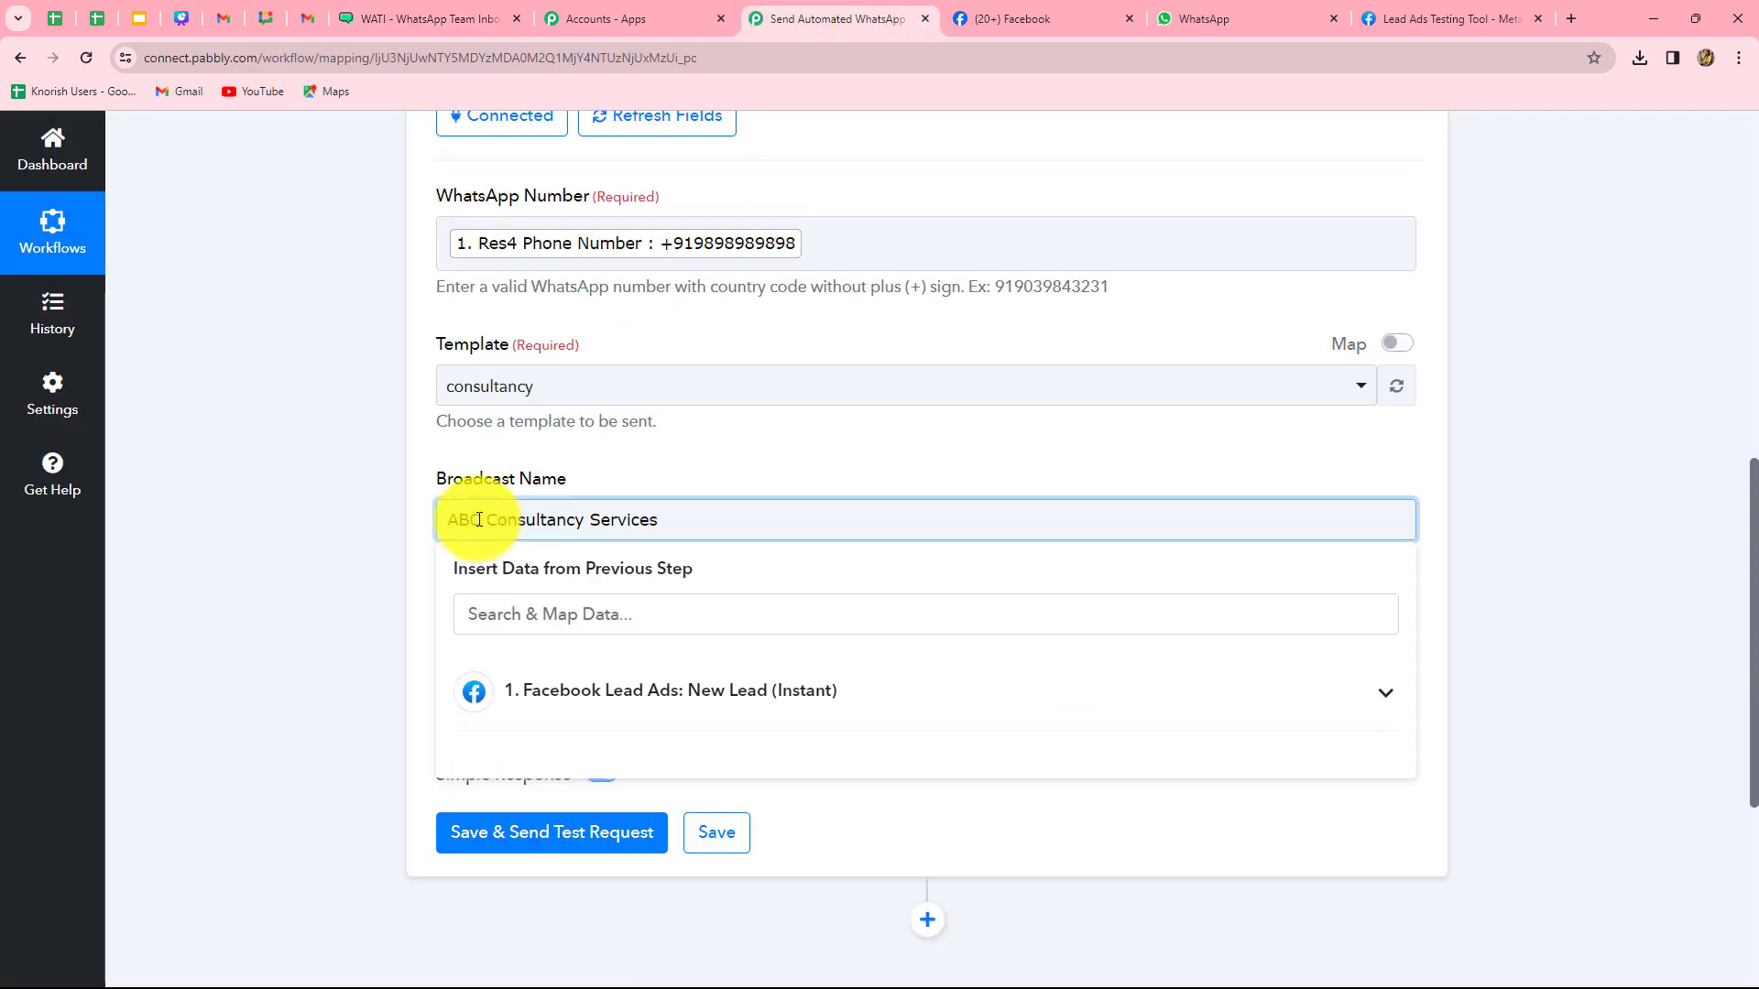
left_click(326, 610)
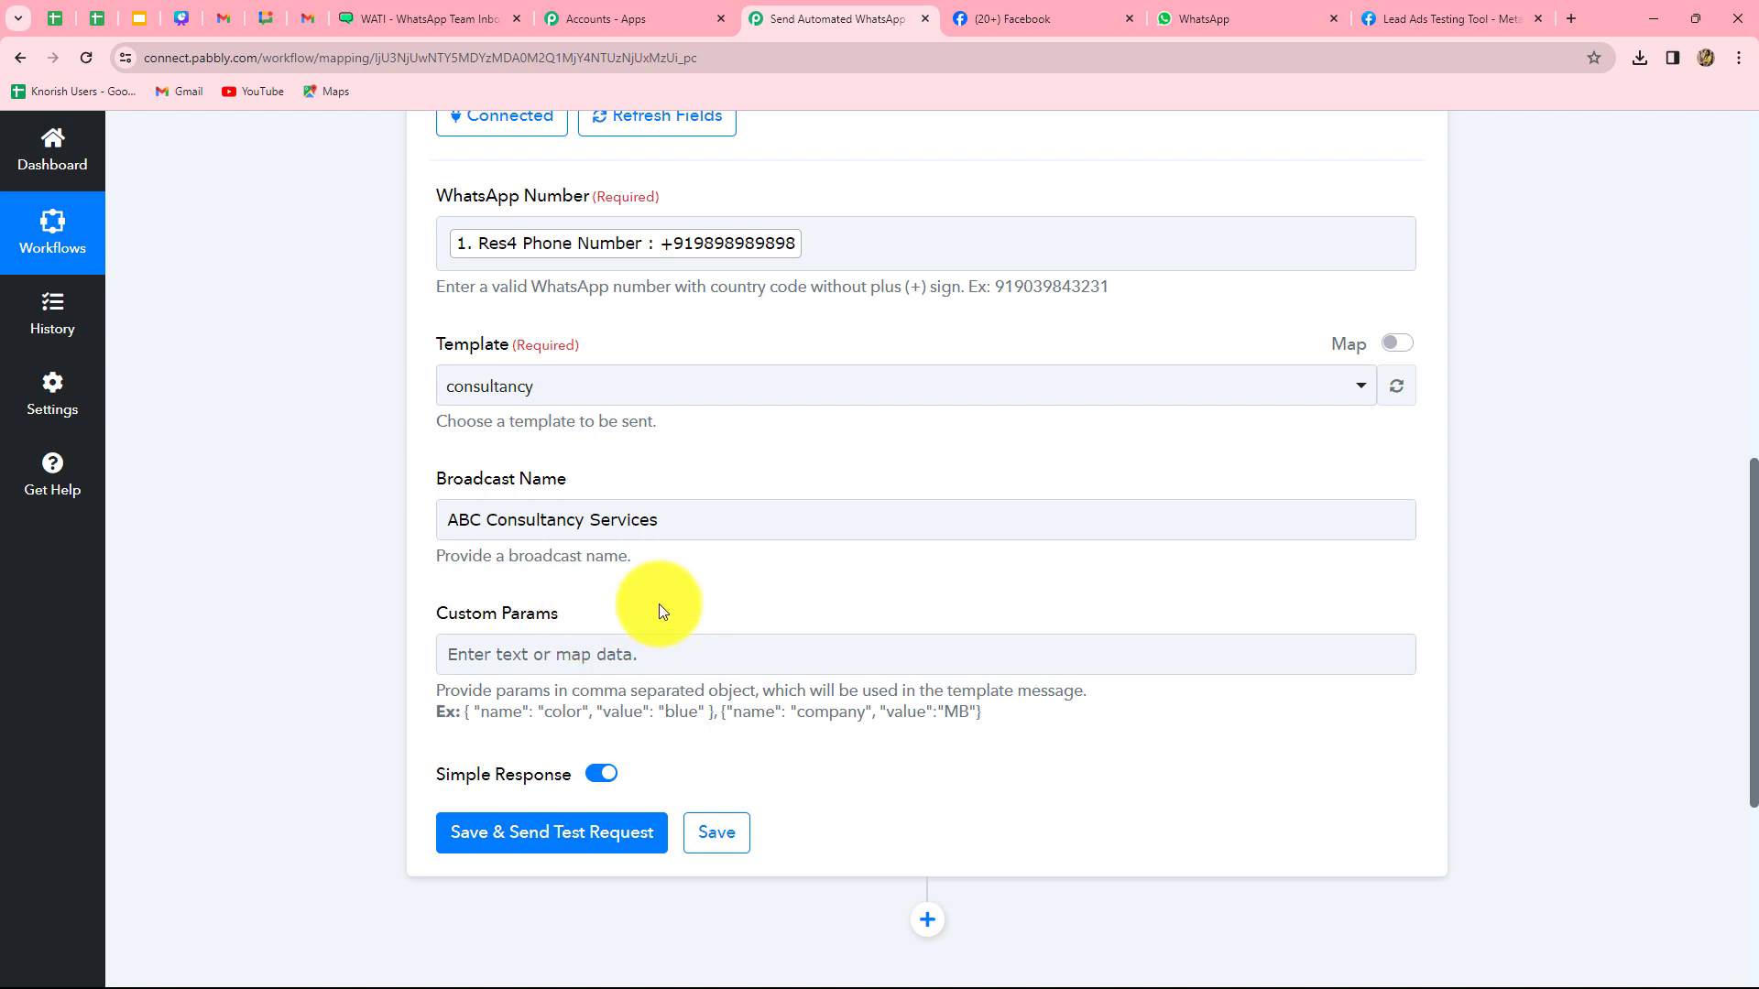
scroll(679, 608, "down", 2)
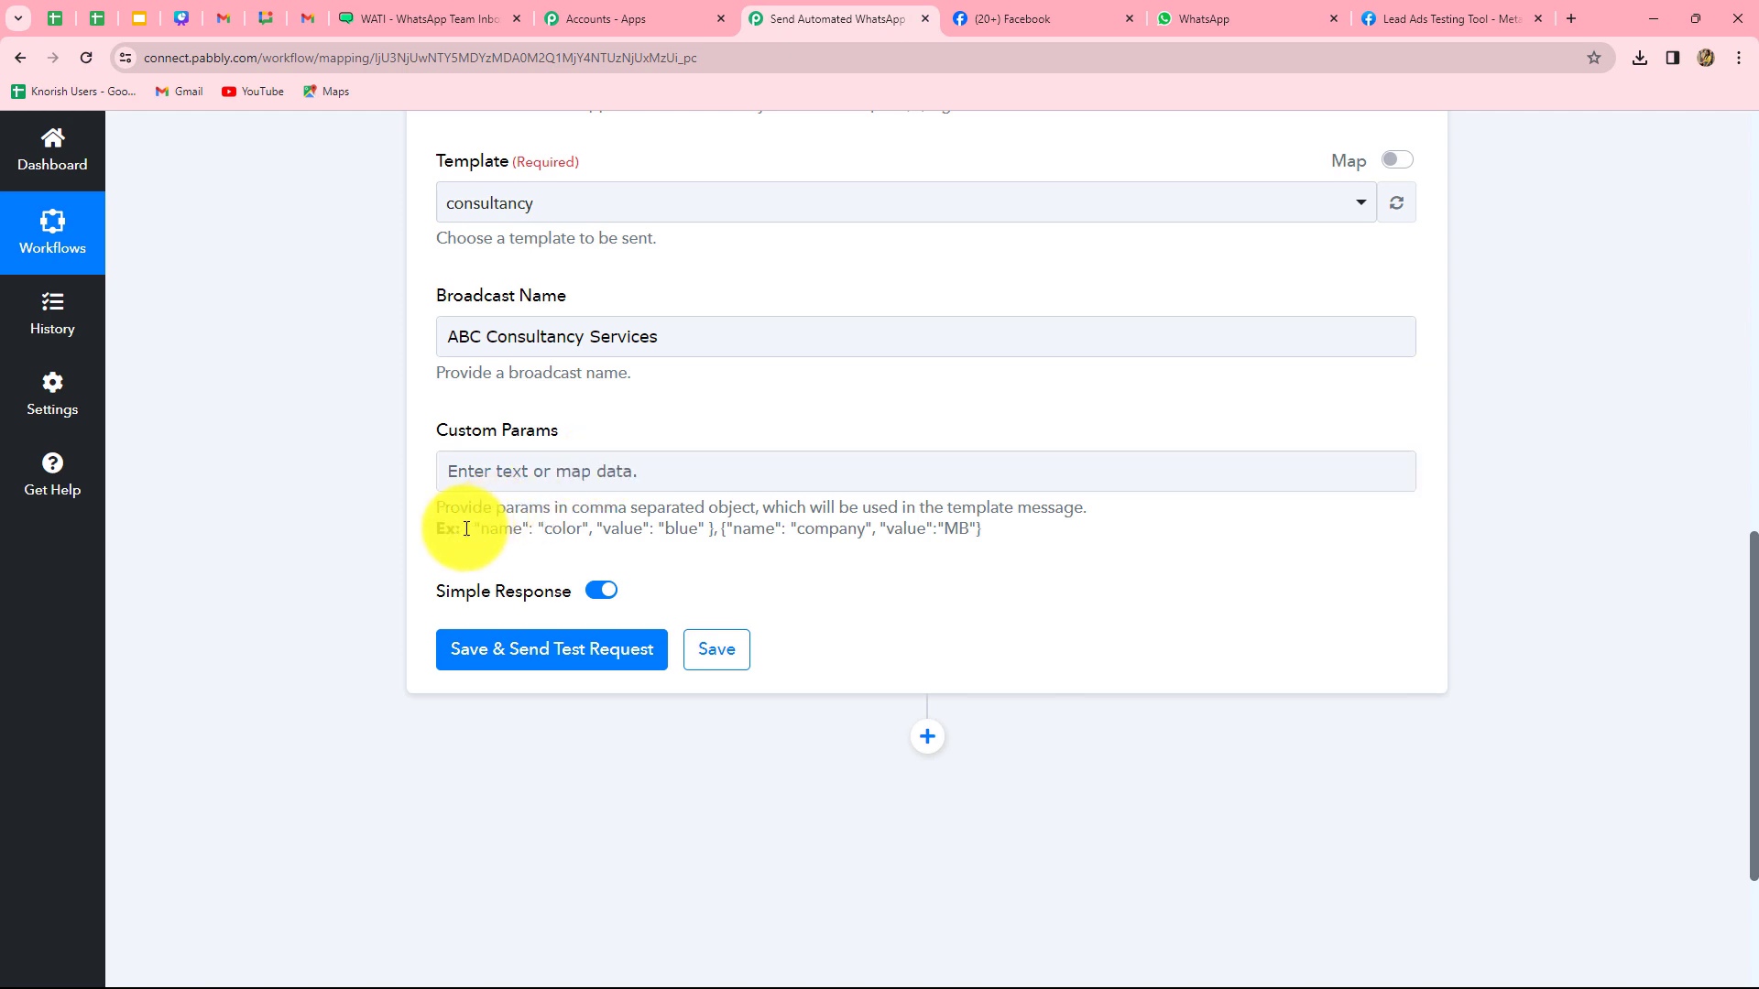
- Paste the example color/blue parameter pair into Custom Params
left_click_drag(464, 529, 713, 534)
key("ctrl+c")
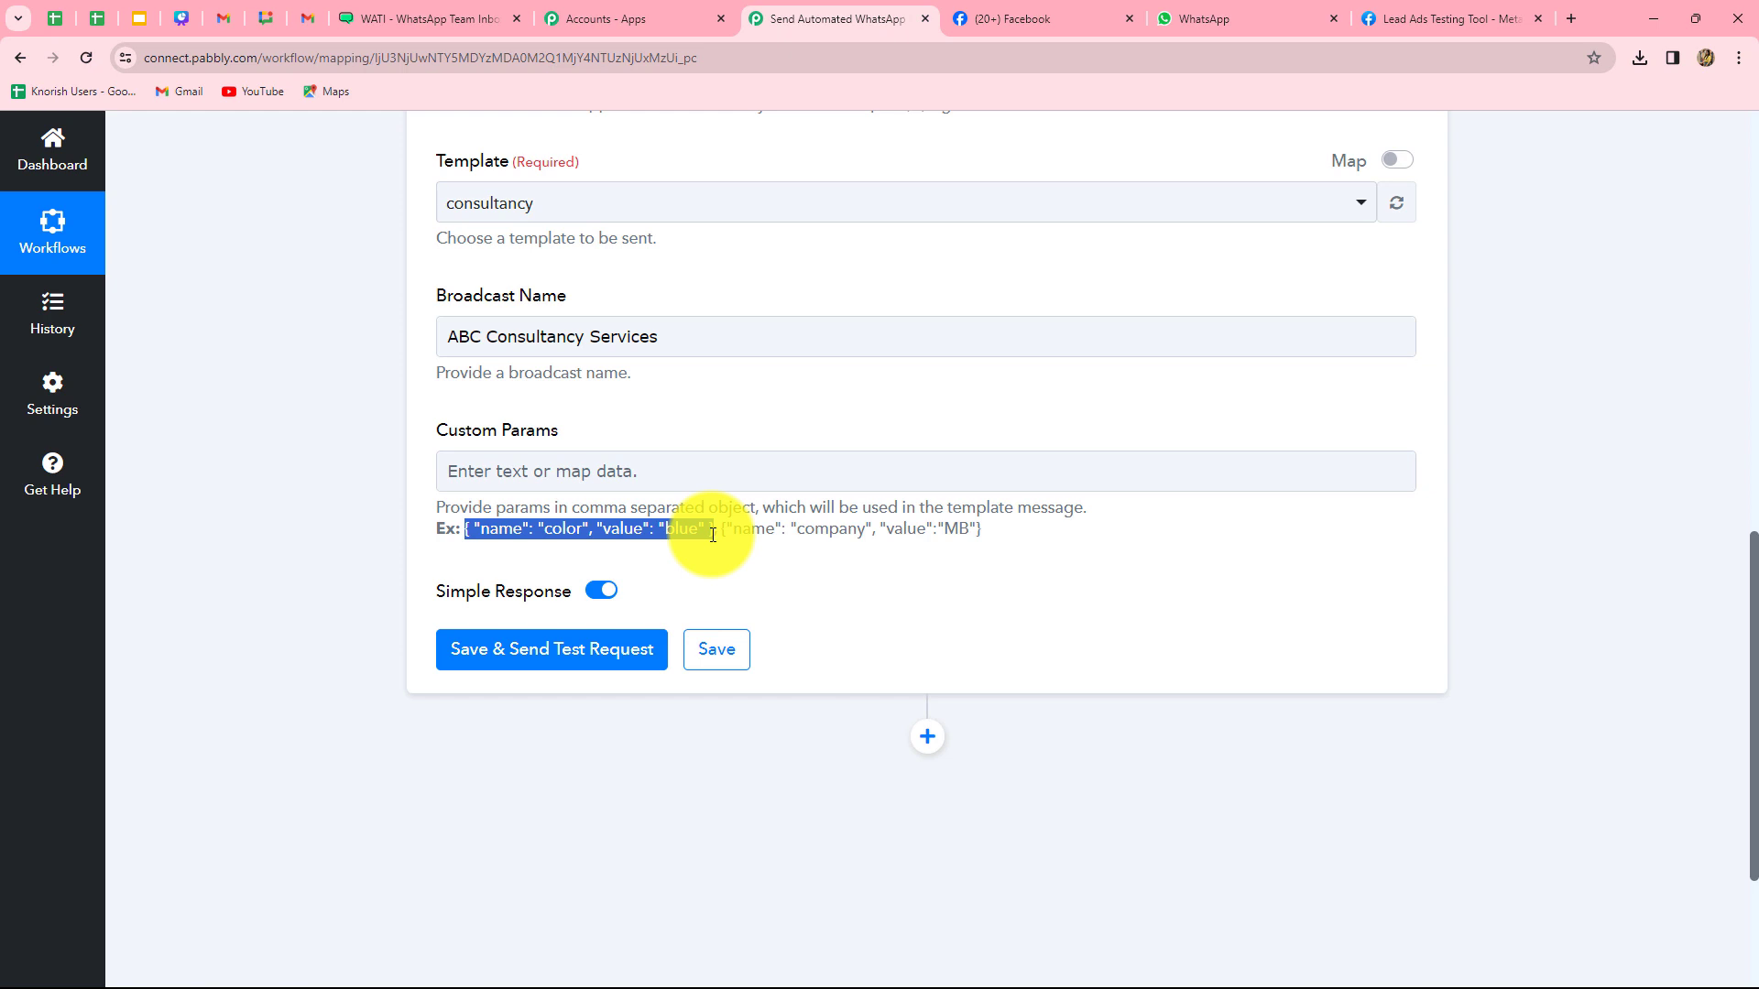
left_click(674, 472)
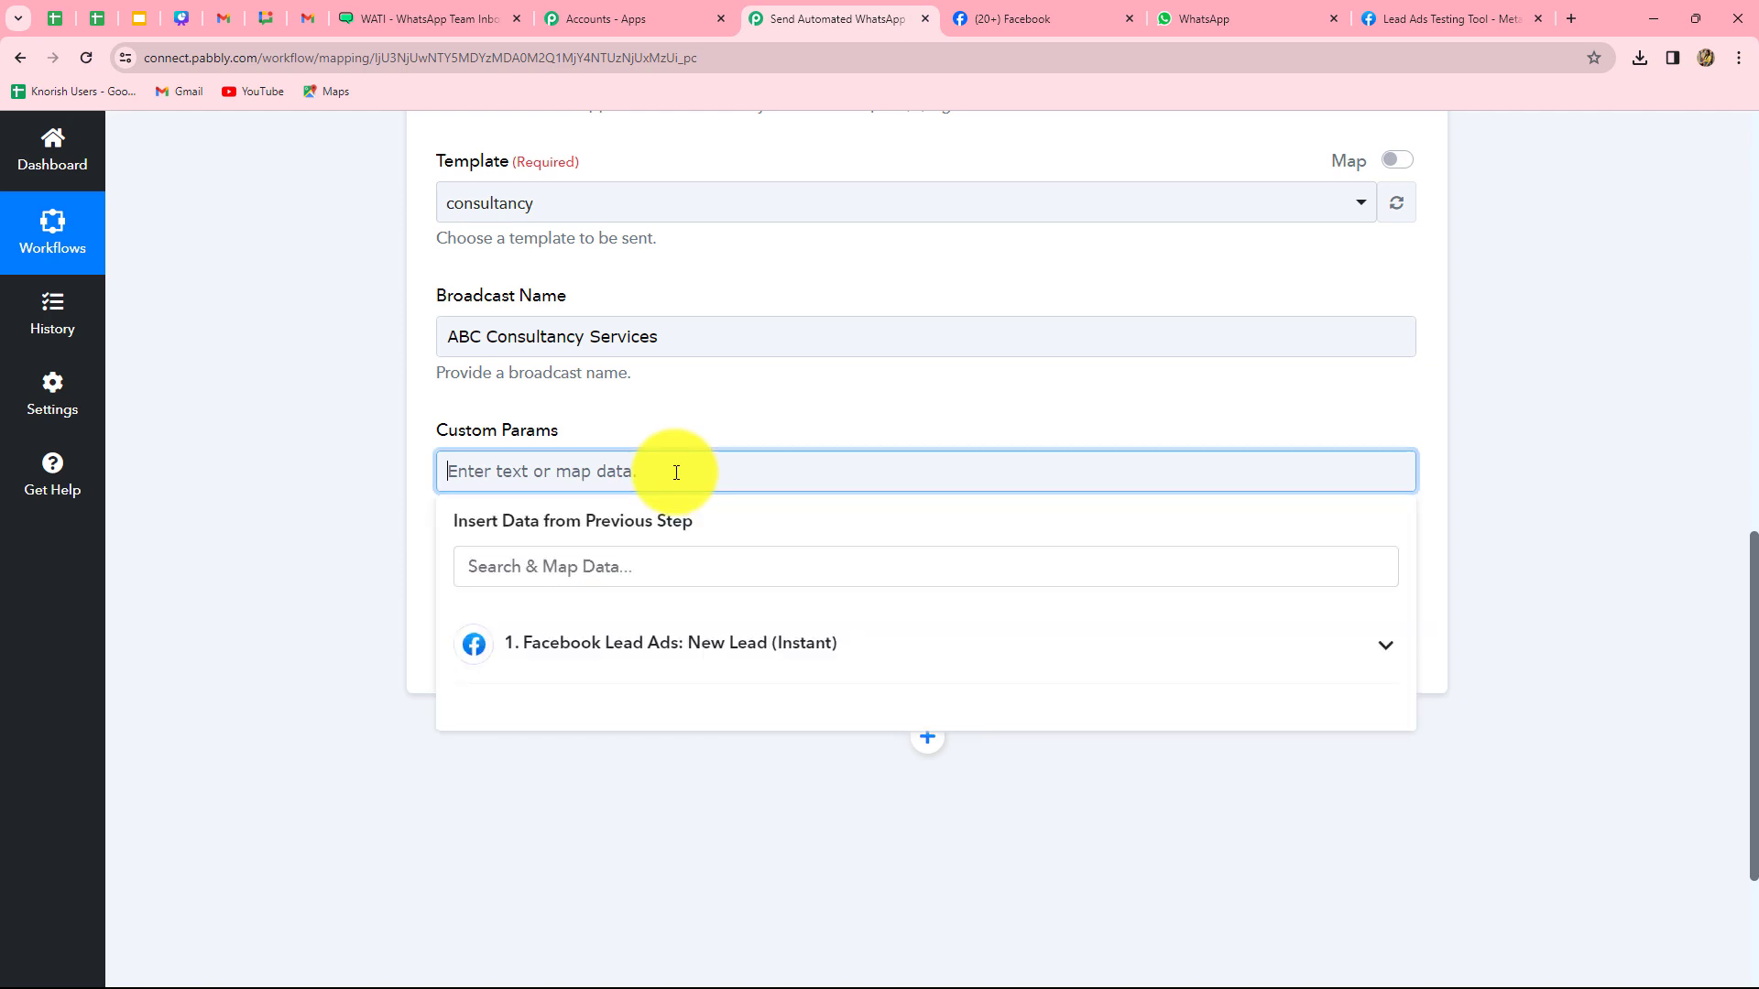
key("ctrl+v")
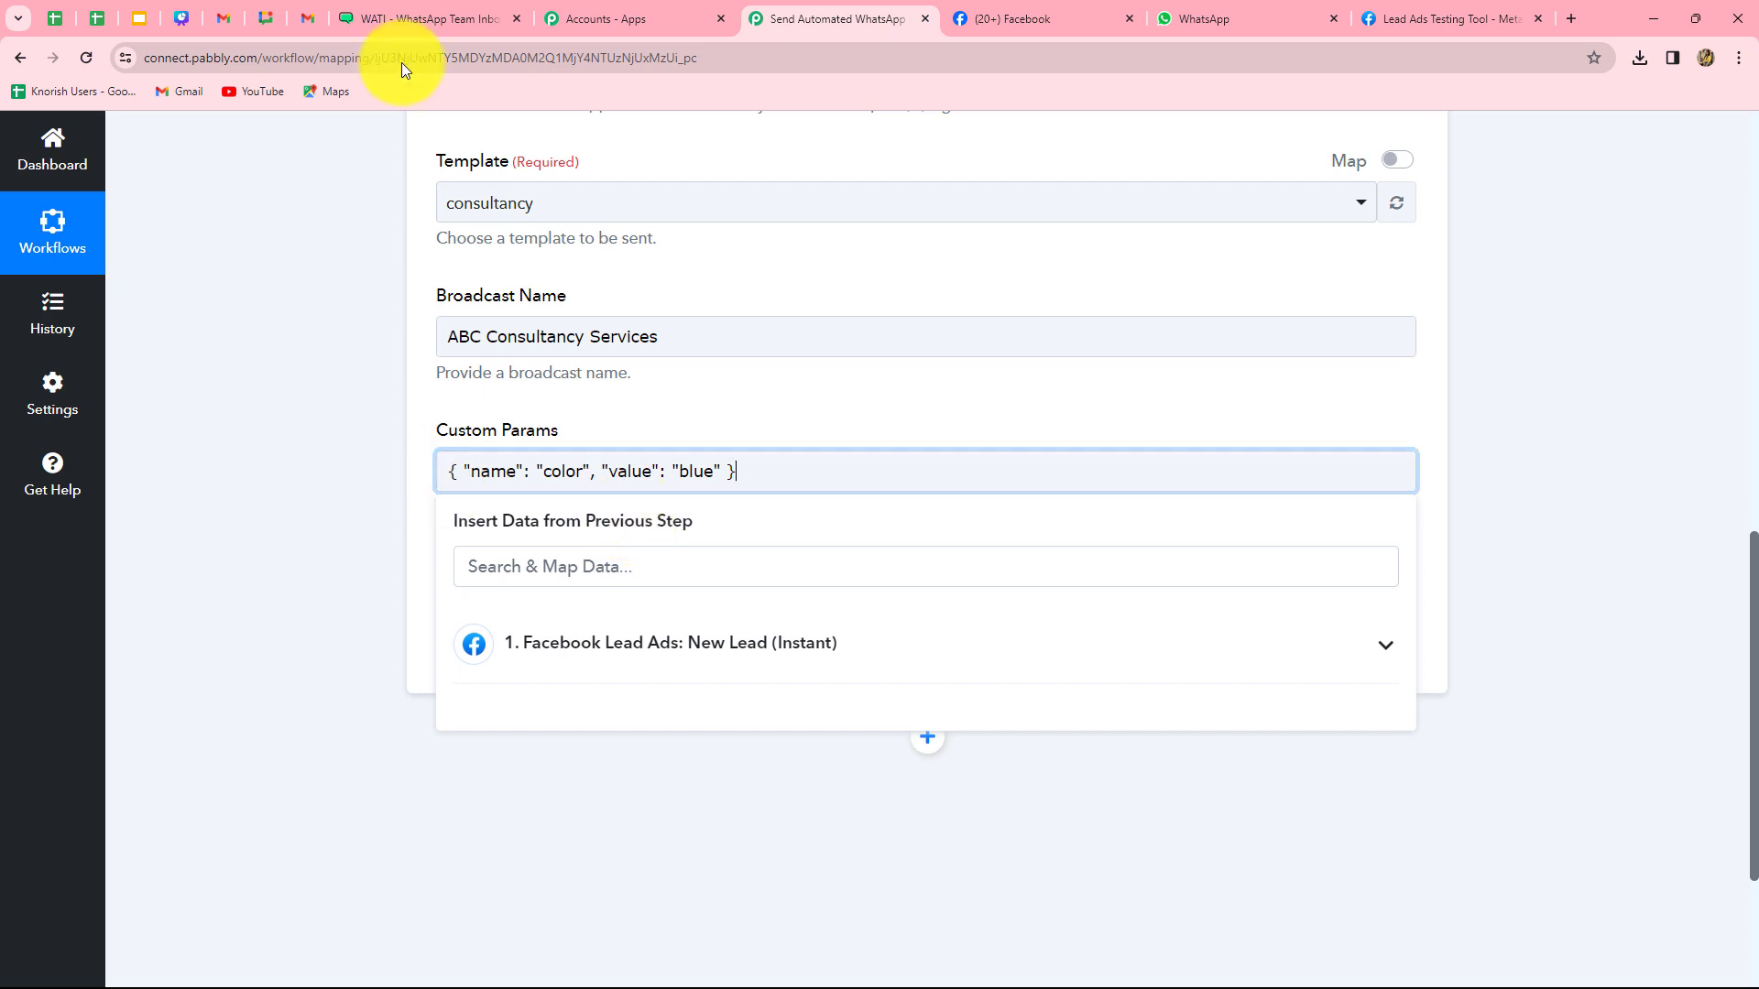
left_click(412, 18)
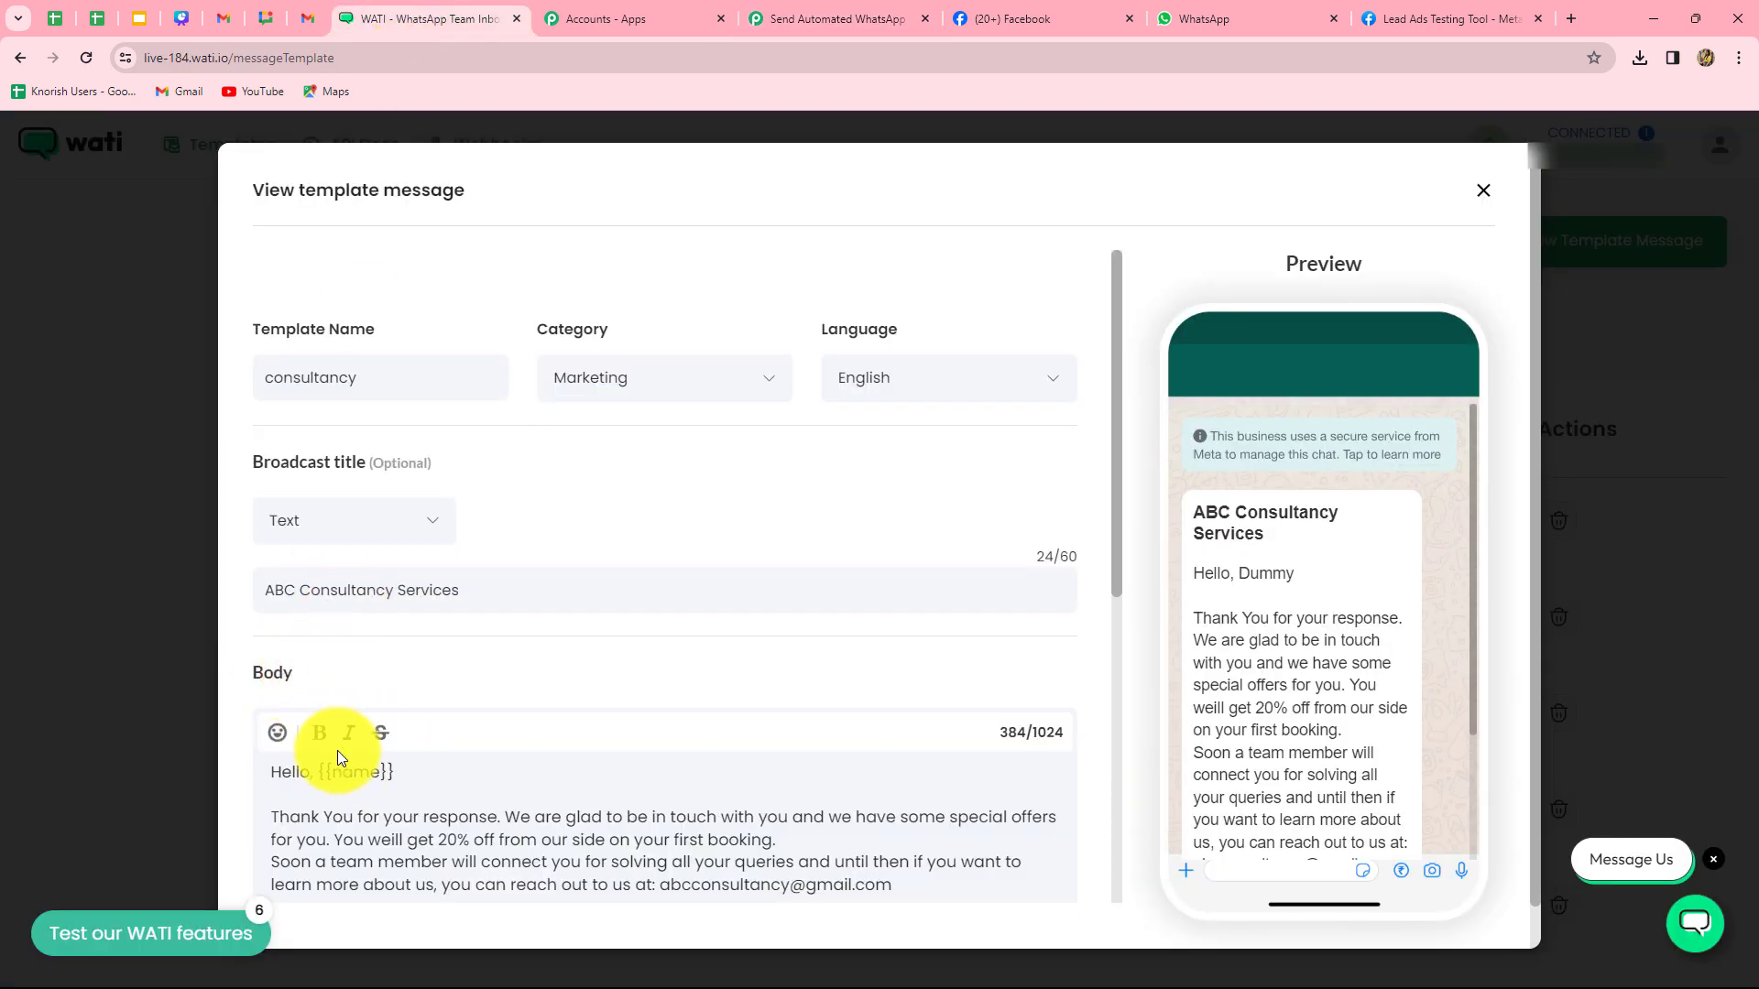
left_click(806, 19)
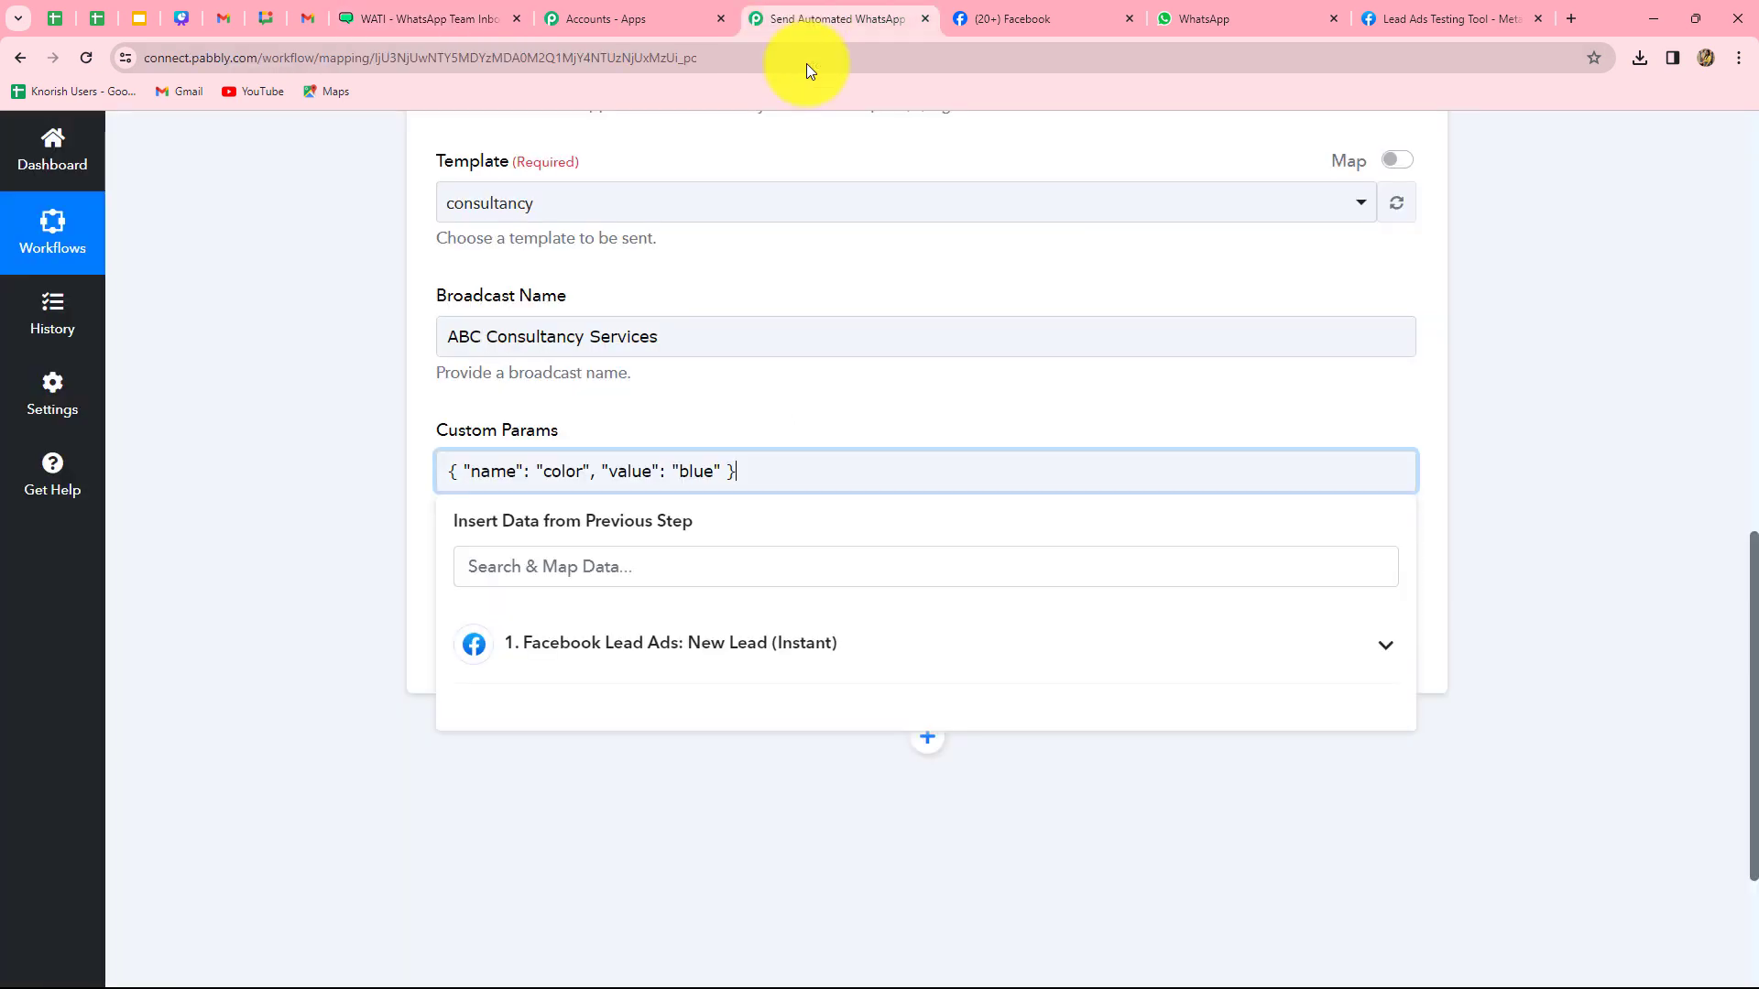
- Rename the parameter to "name" and replace "blue" with the lead's Full Name
key("BackSpace")
key("BackSpace")
key("BackSpace")
key("BackSpace")
key("BackSpace")
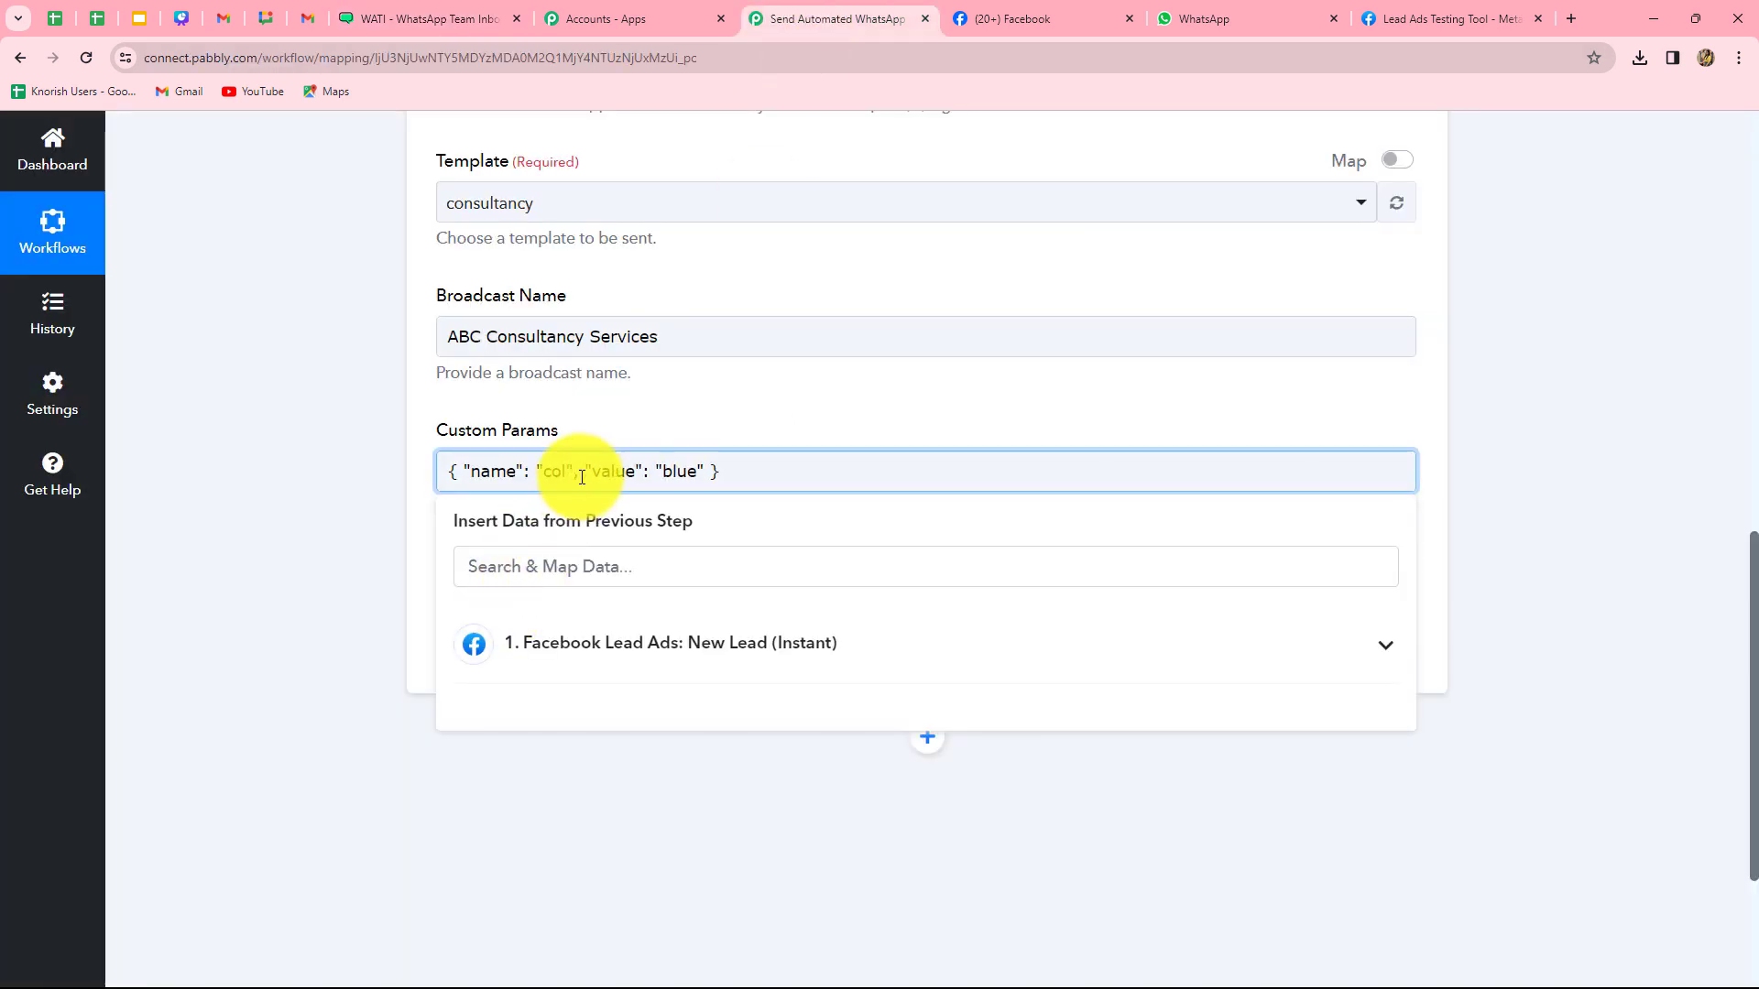
type("nsme")
key("BackSpace")
key("BackSpace")
key("BackSpace")
type("ame")
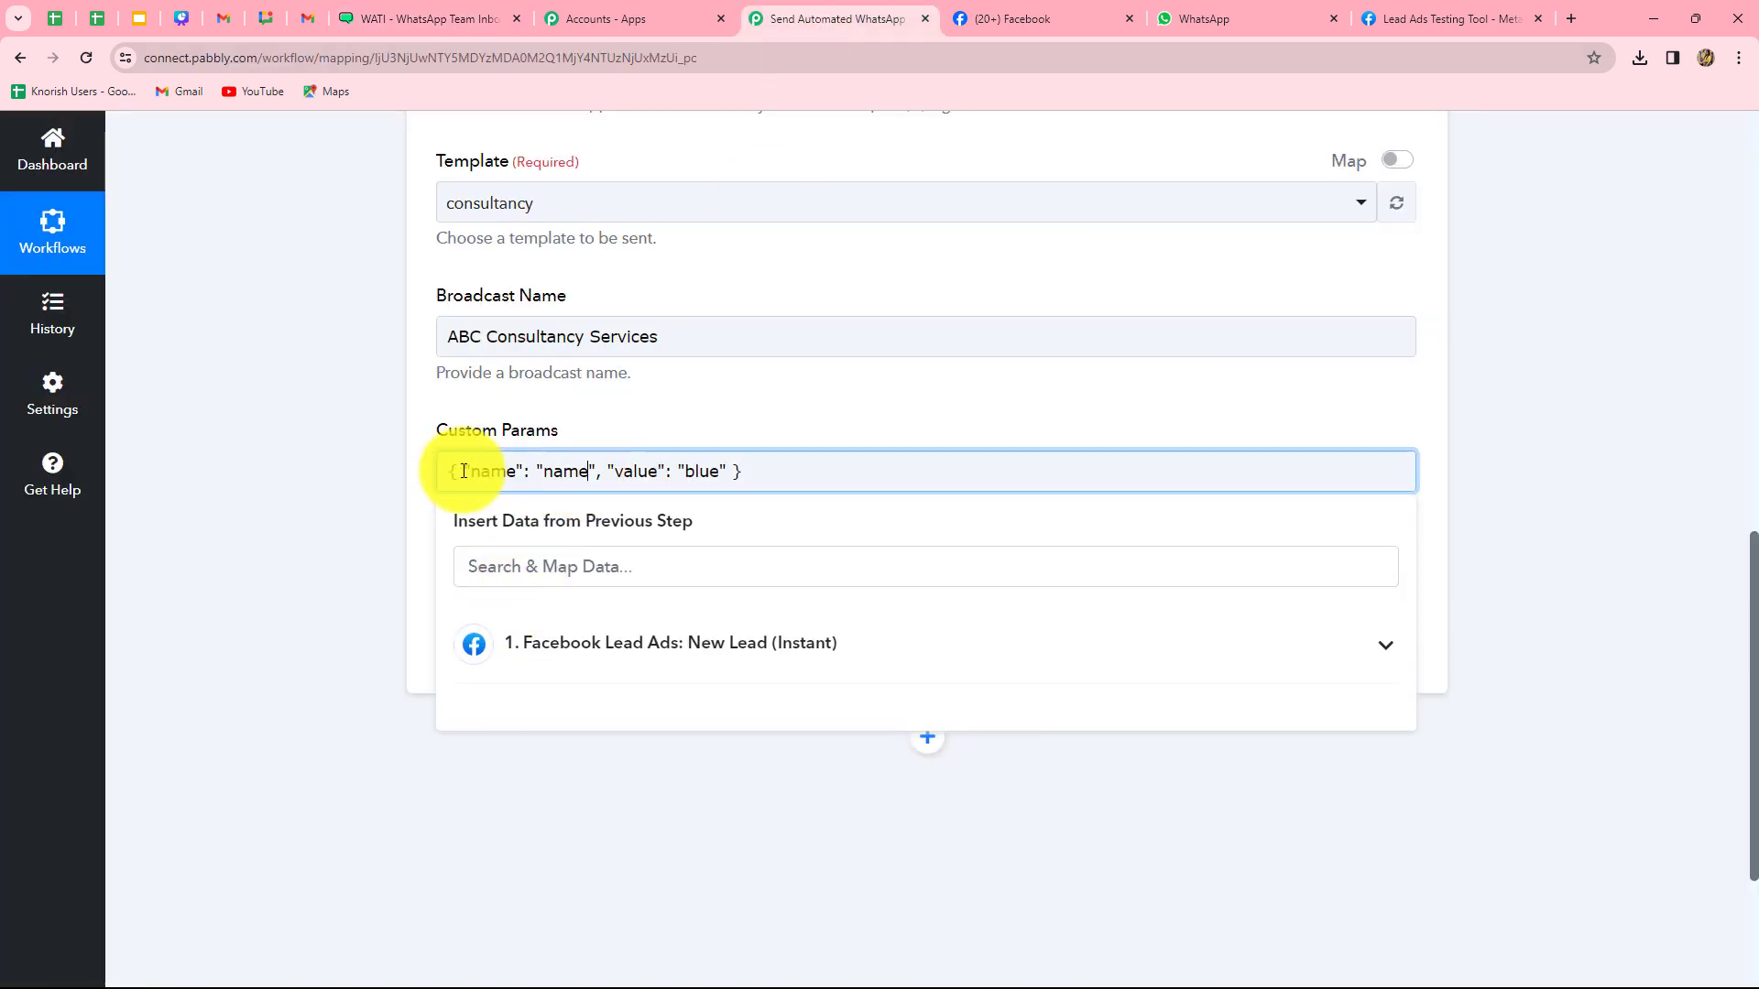
double_click(702, 472)
key("BackSpace")
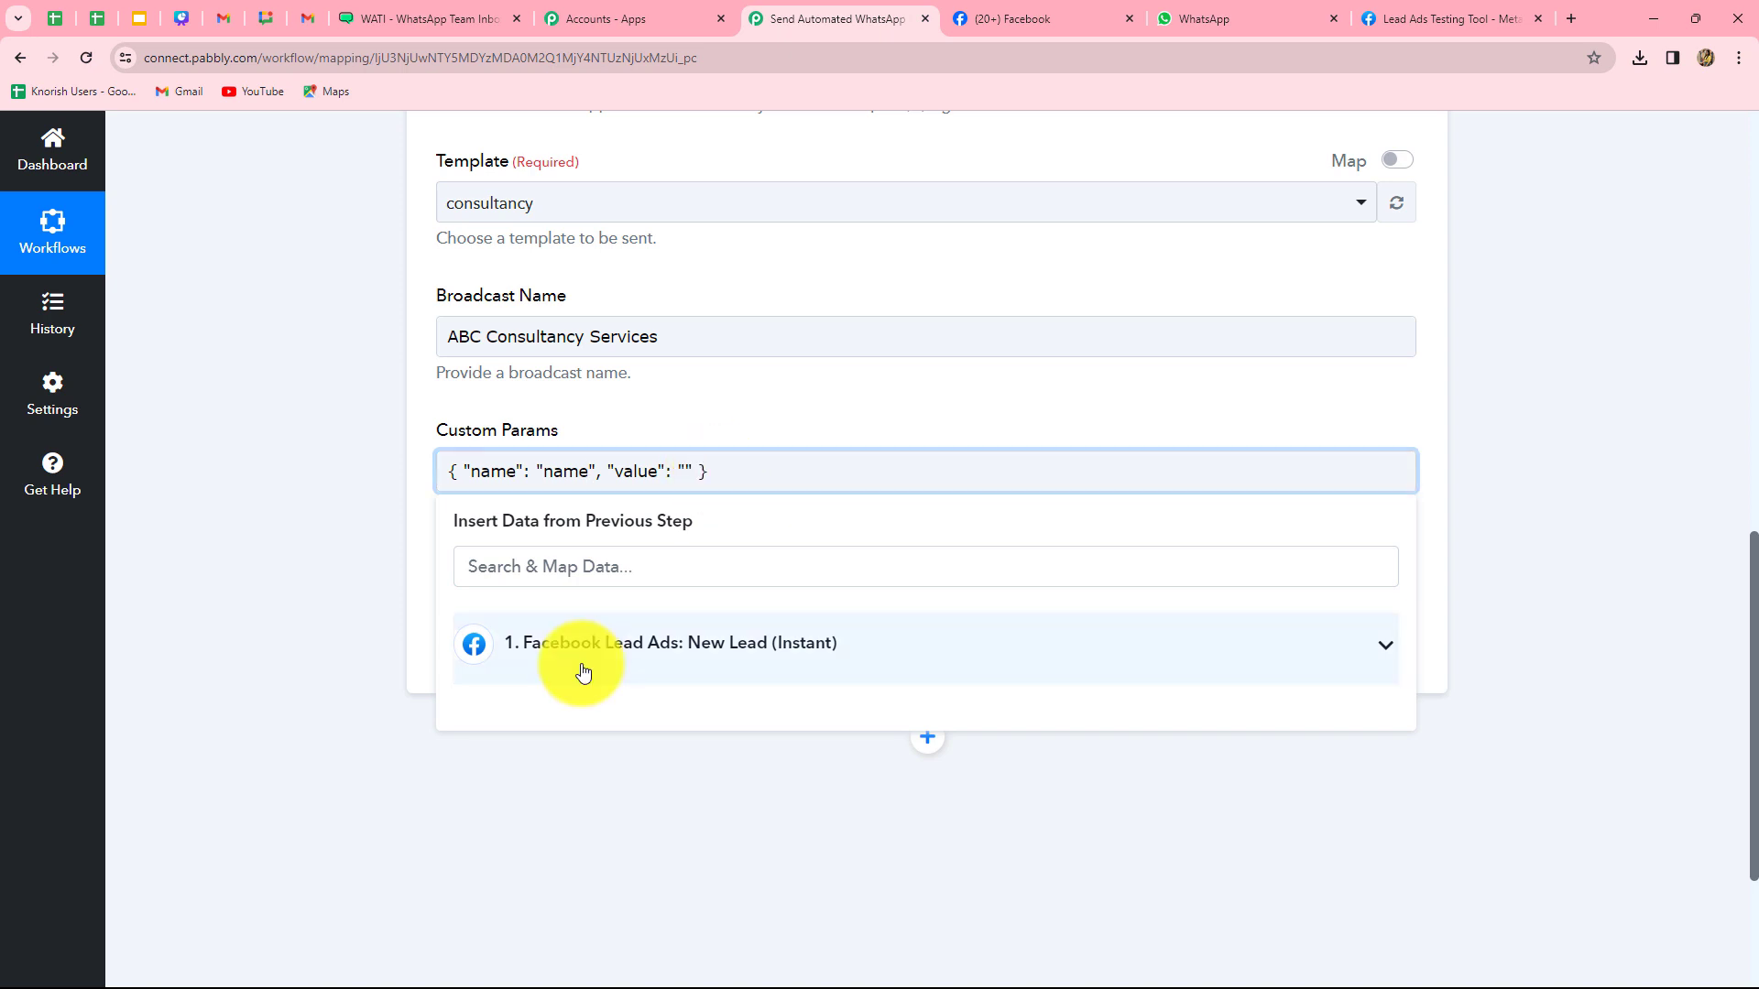
left_click(649, 647)
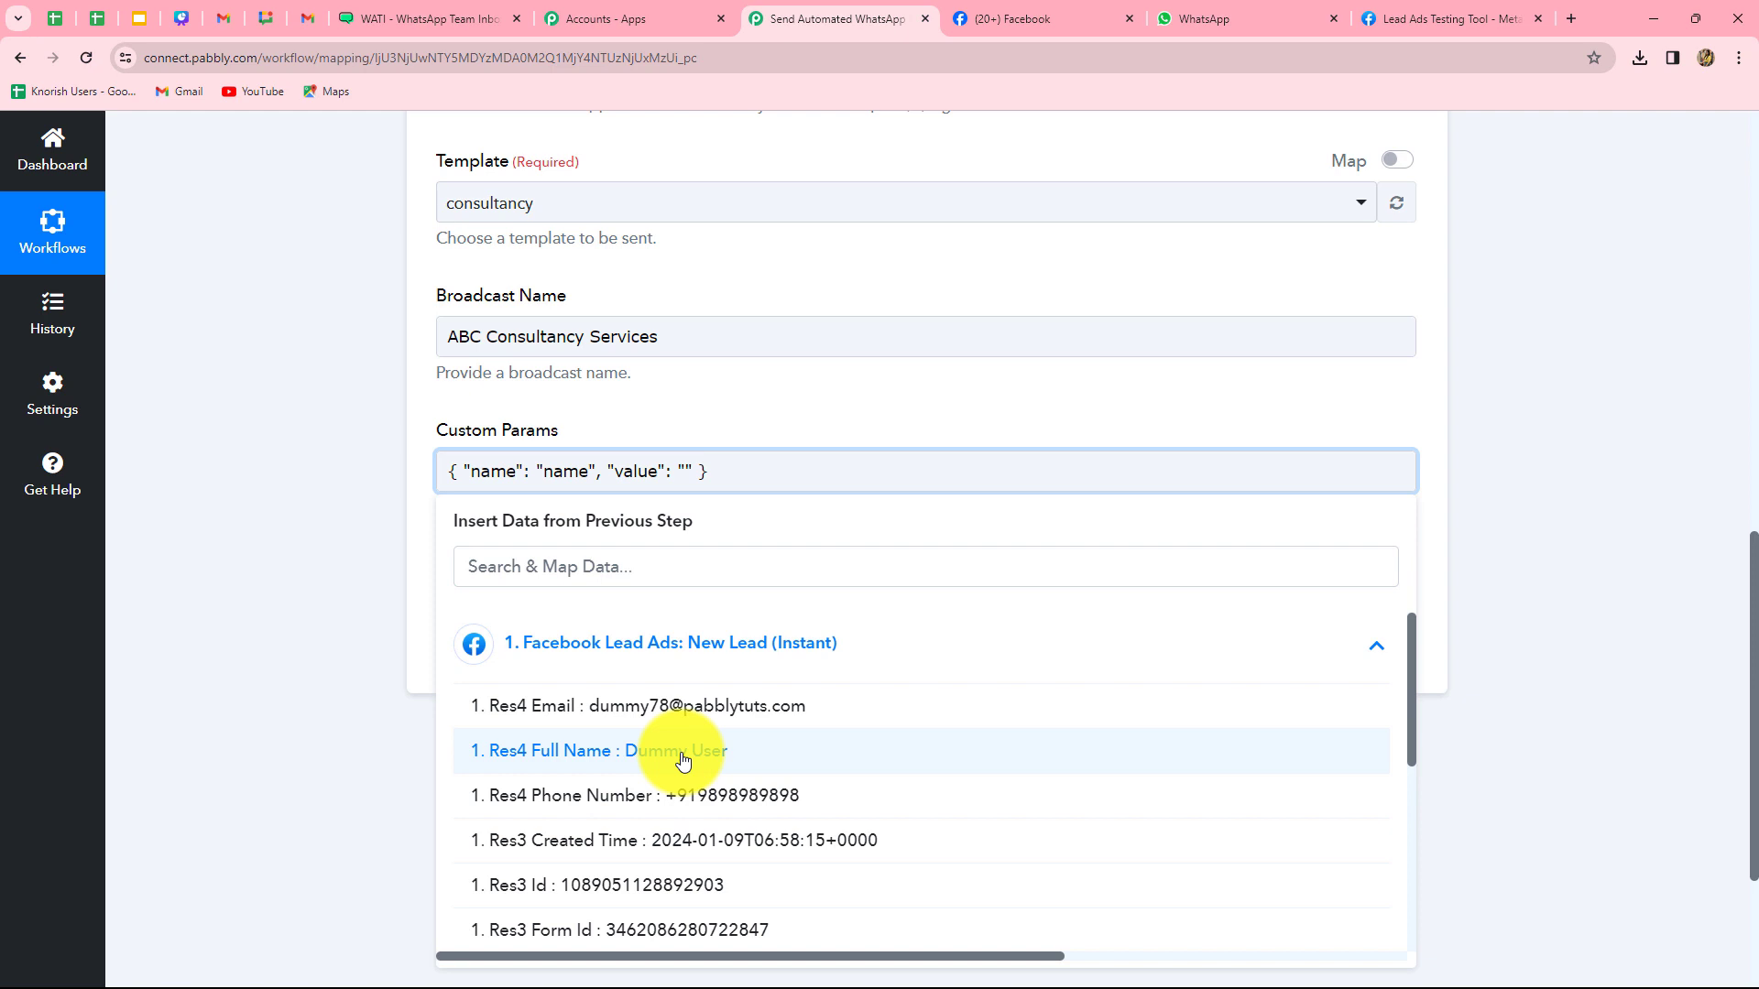
left_click(686, 760)
left_click(1546, 678)
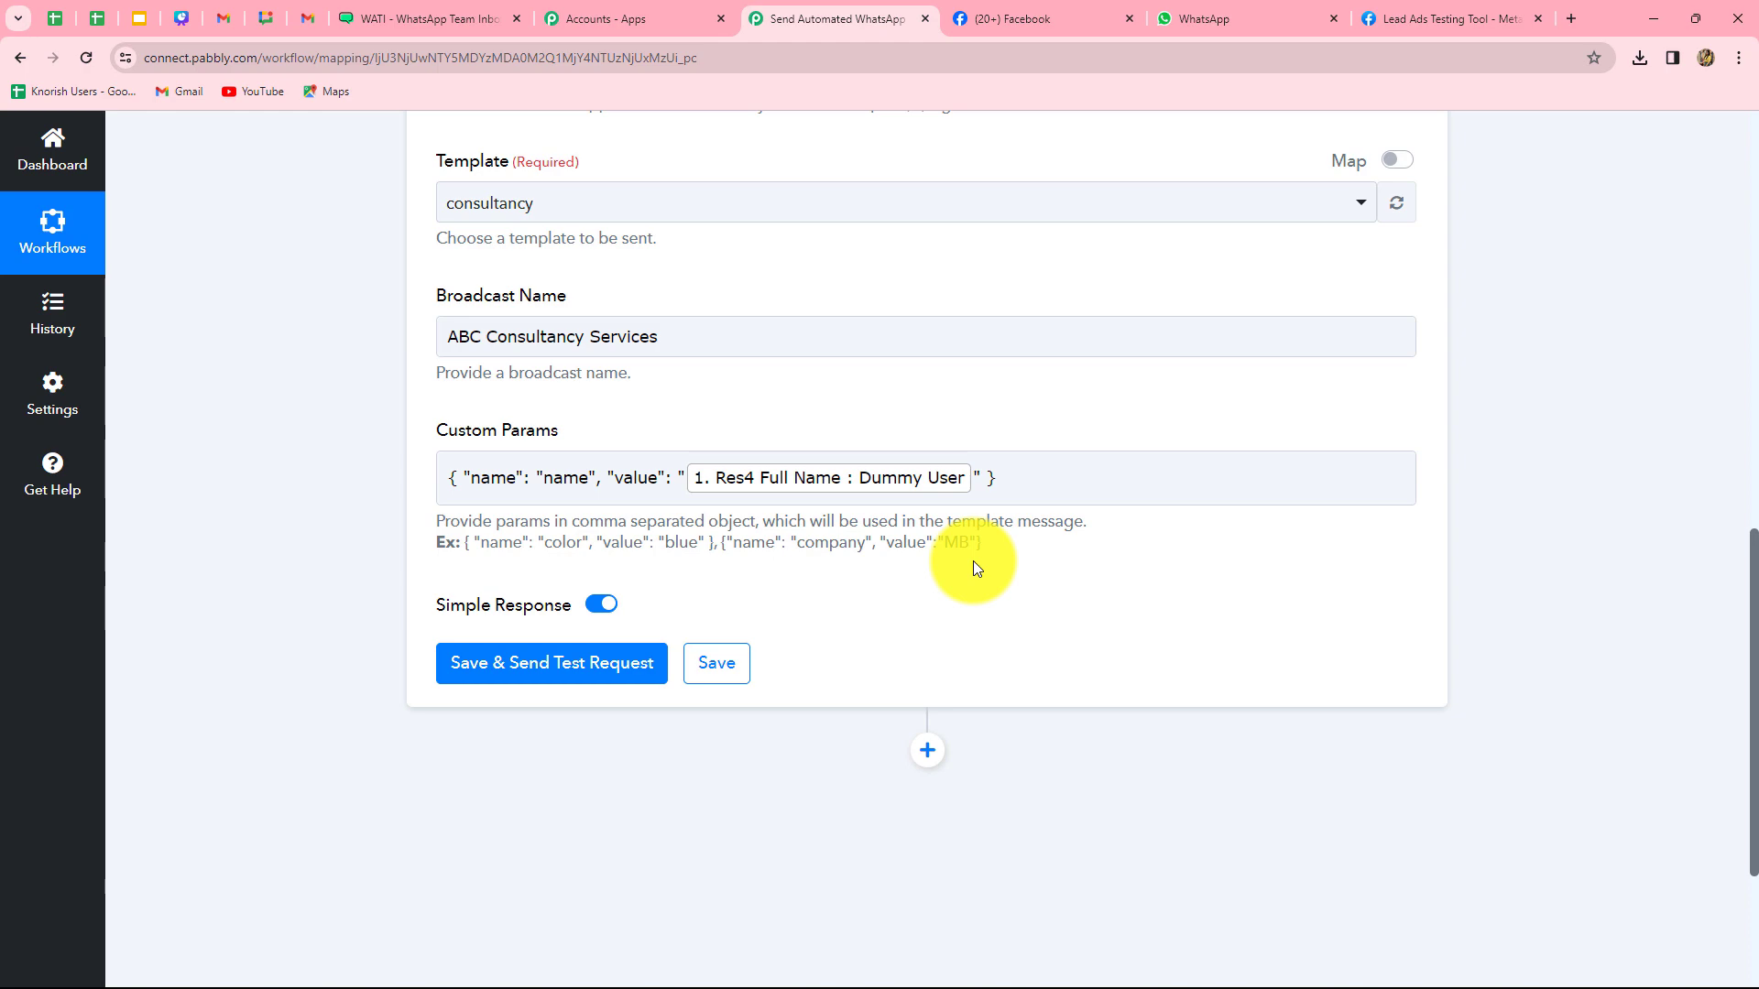
- Save and test the WATI step, then check the returned Contact Id and phone number
left_click(593, 675)
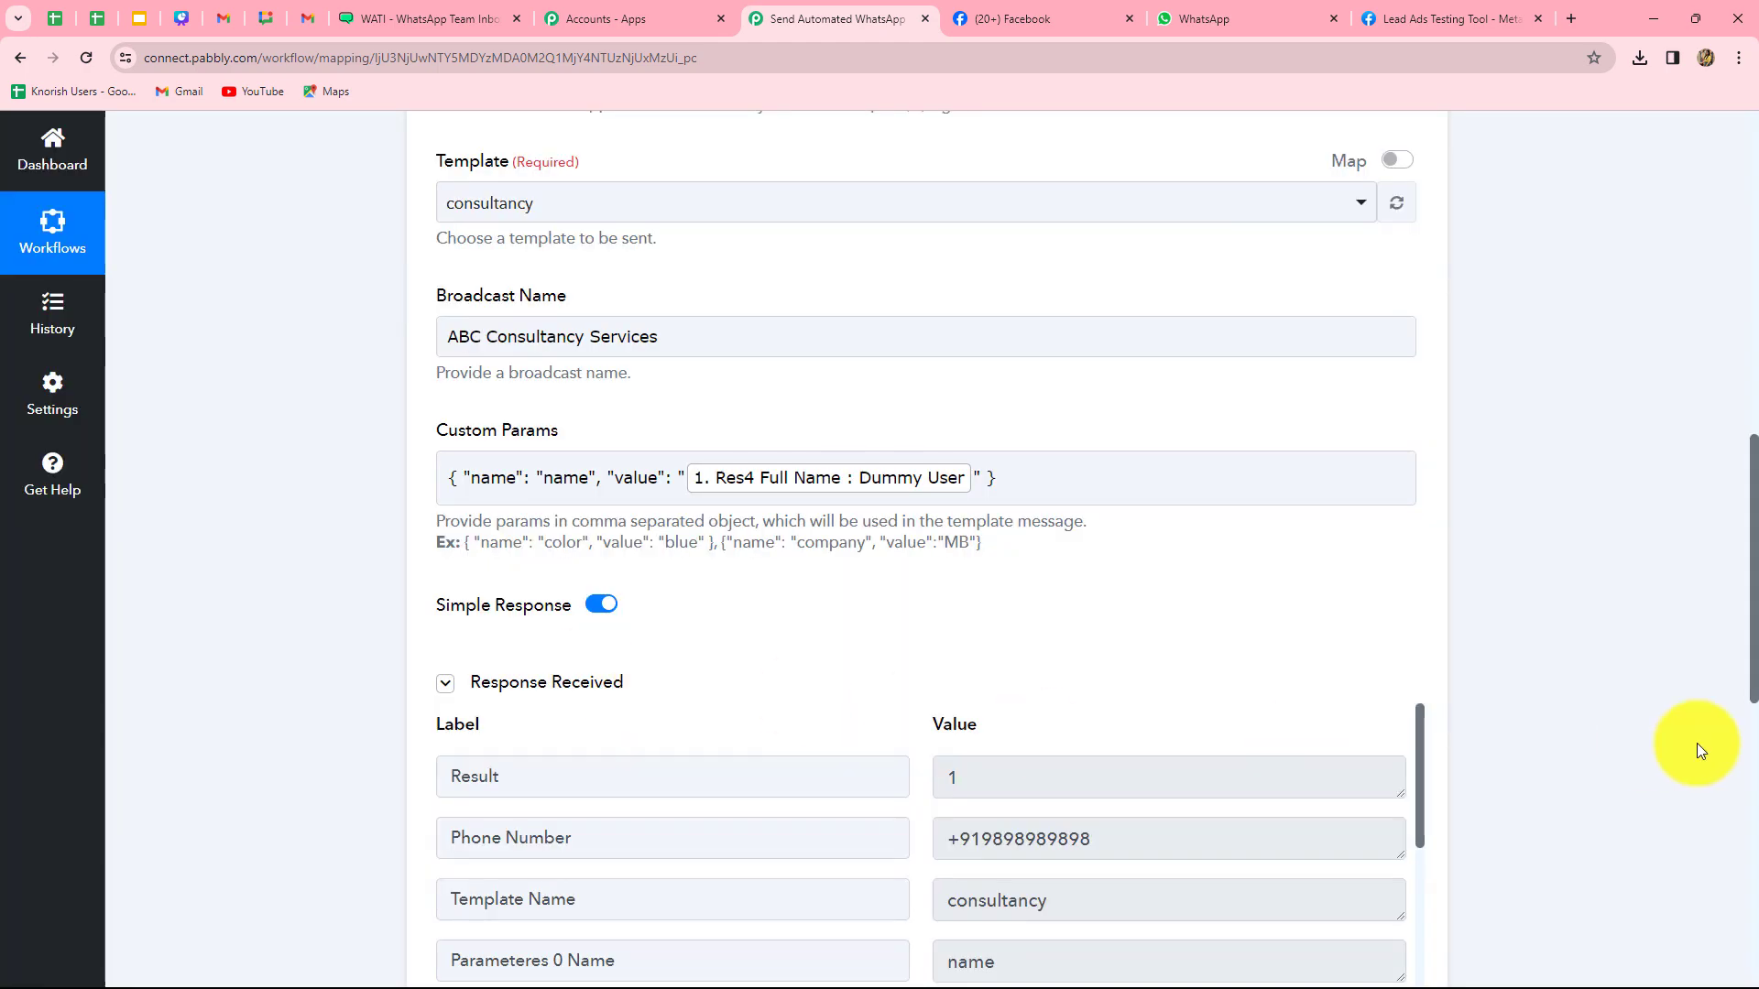
scroll(1703, 747, "down", 2)
scroll(1716, 738, "down", 3)
scroll(1648, 760, "up", 2)
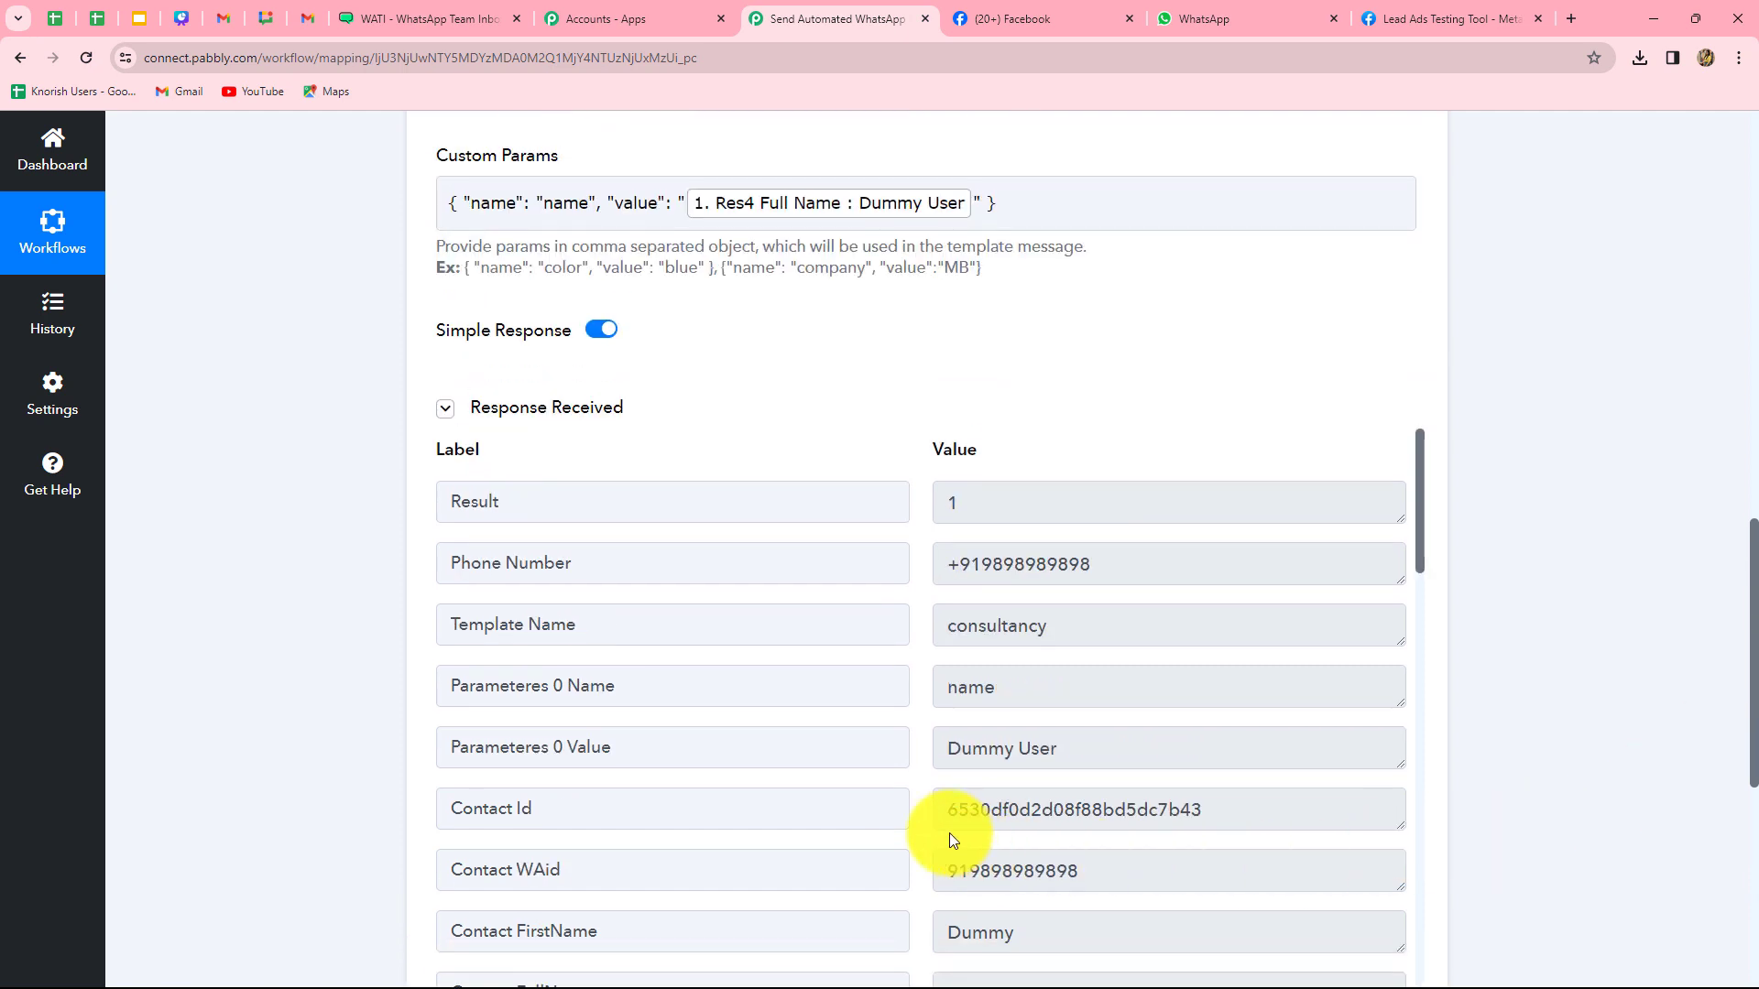
left_click_drag(951, 820, 1241, 812)
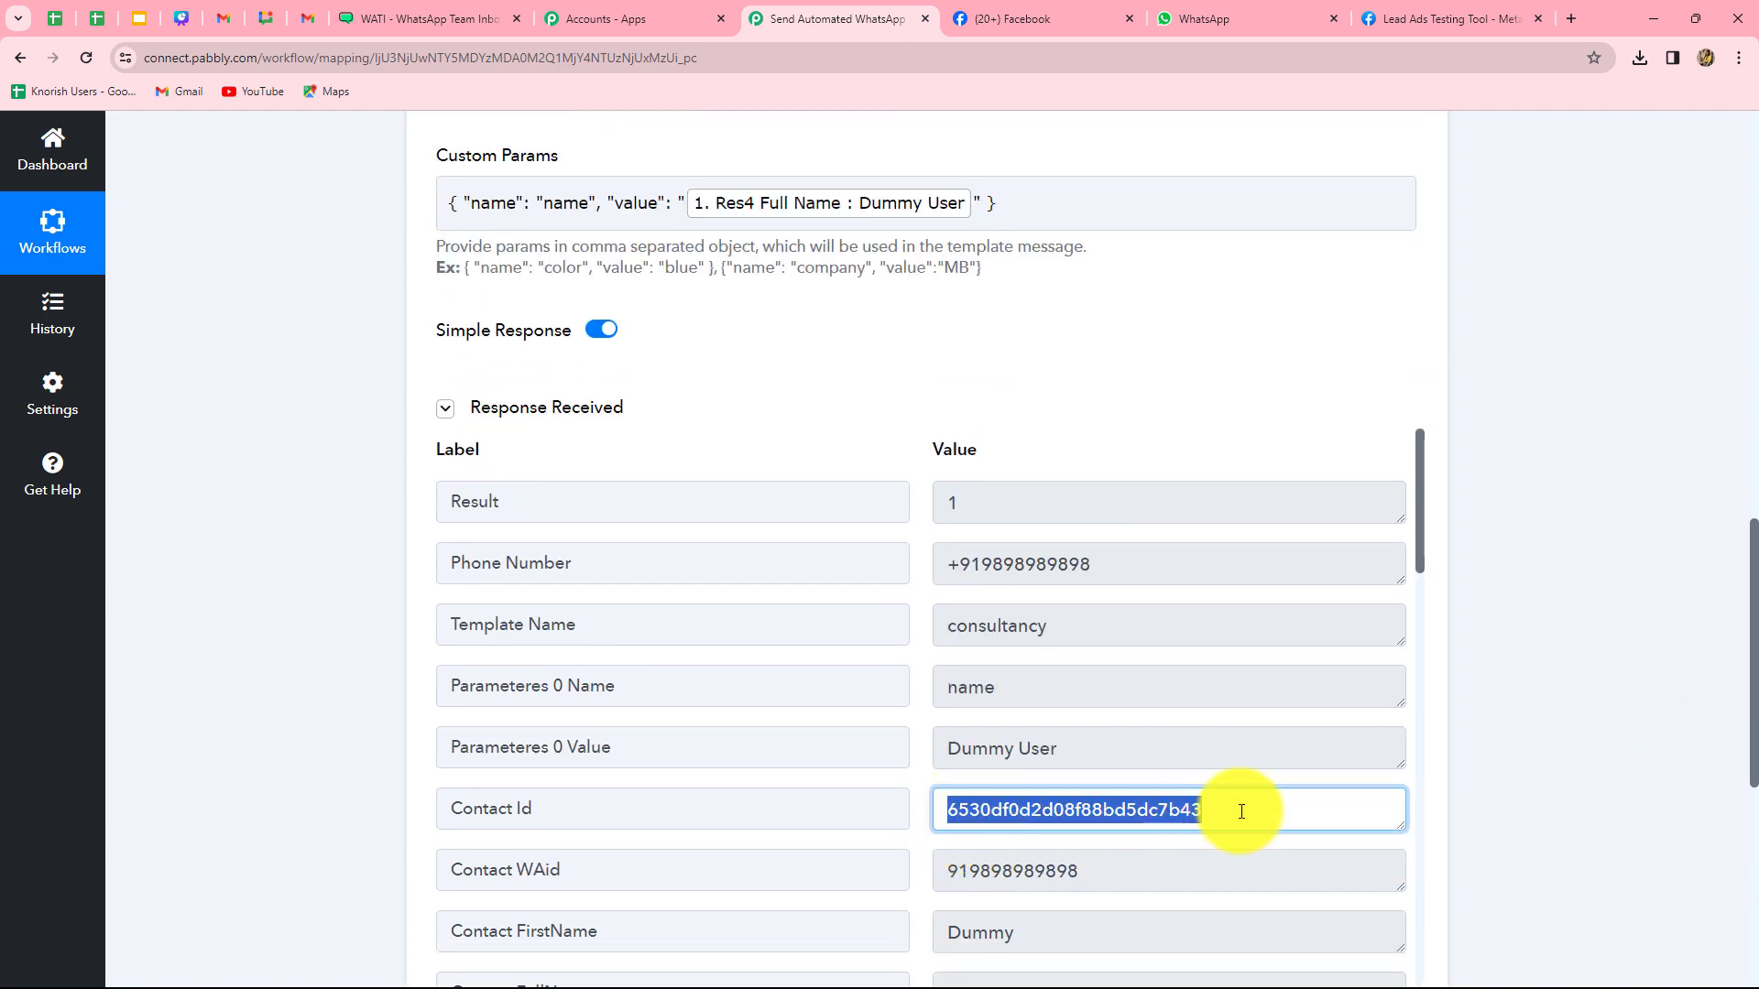
left_click(1109, 564)
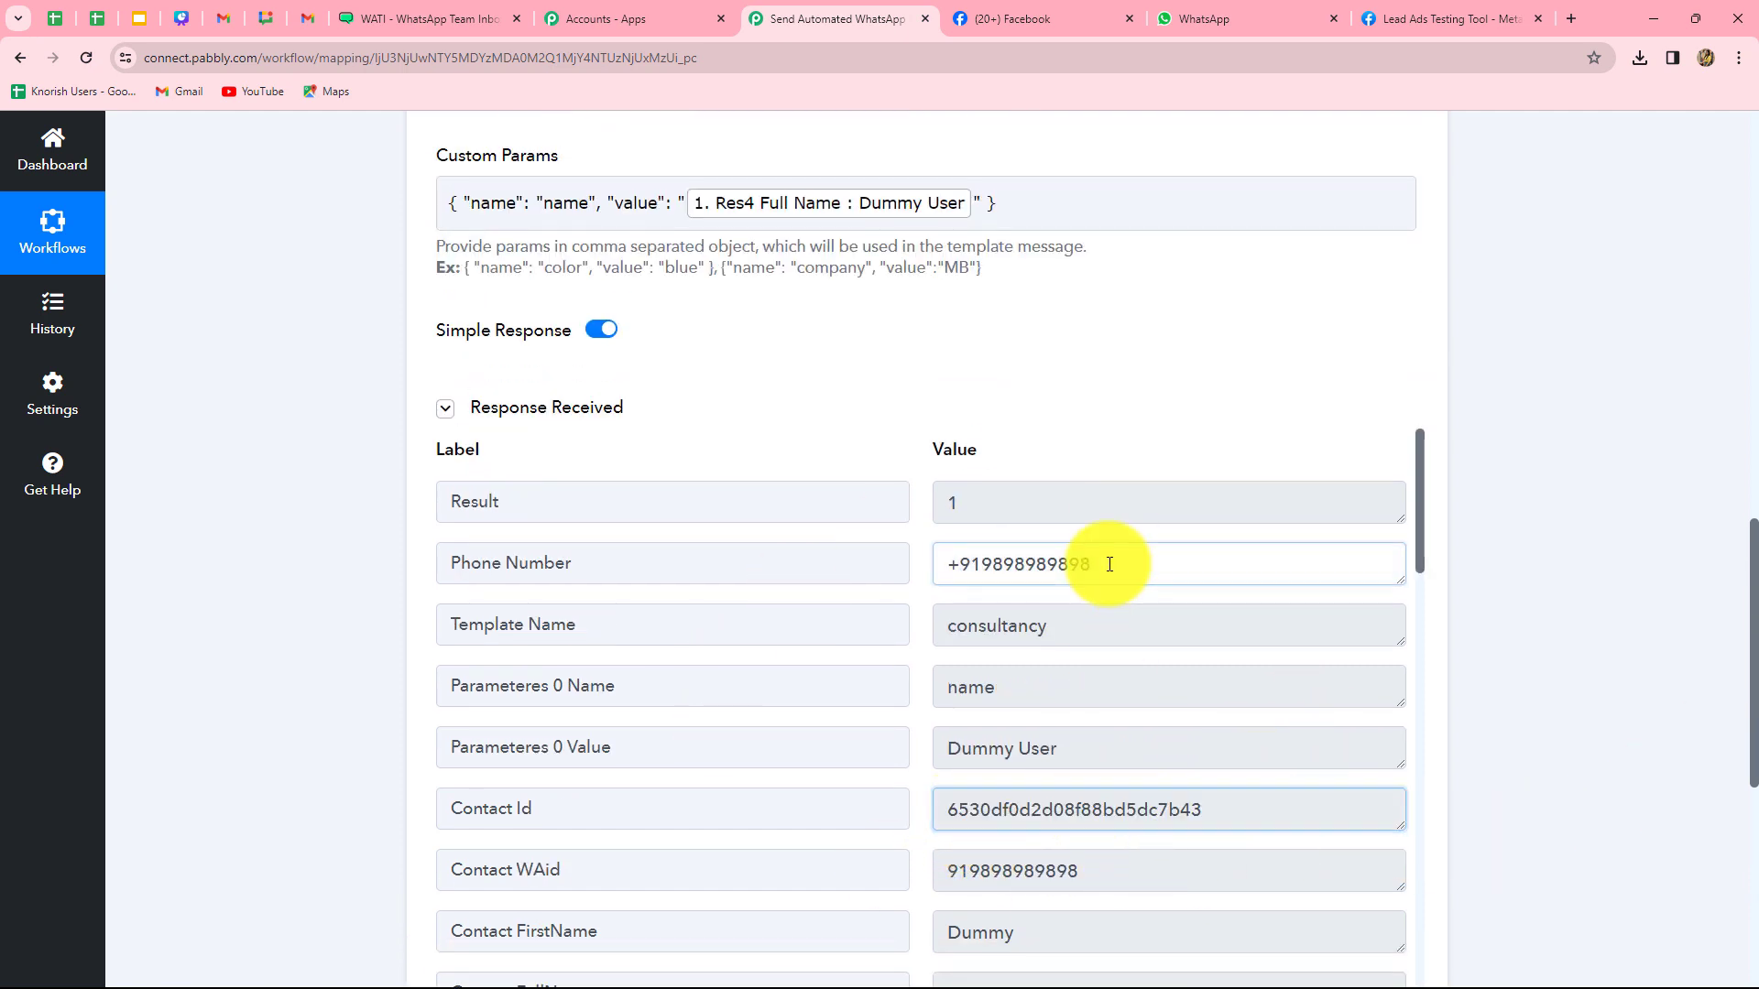
left_click_drag(1110, 564, 930, 569)
left_click(1652, 671)
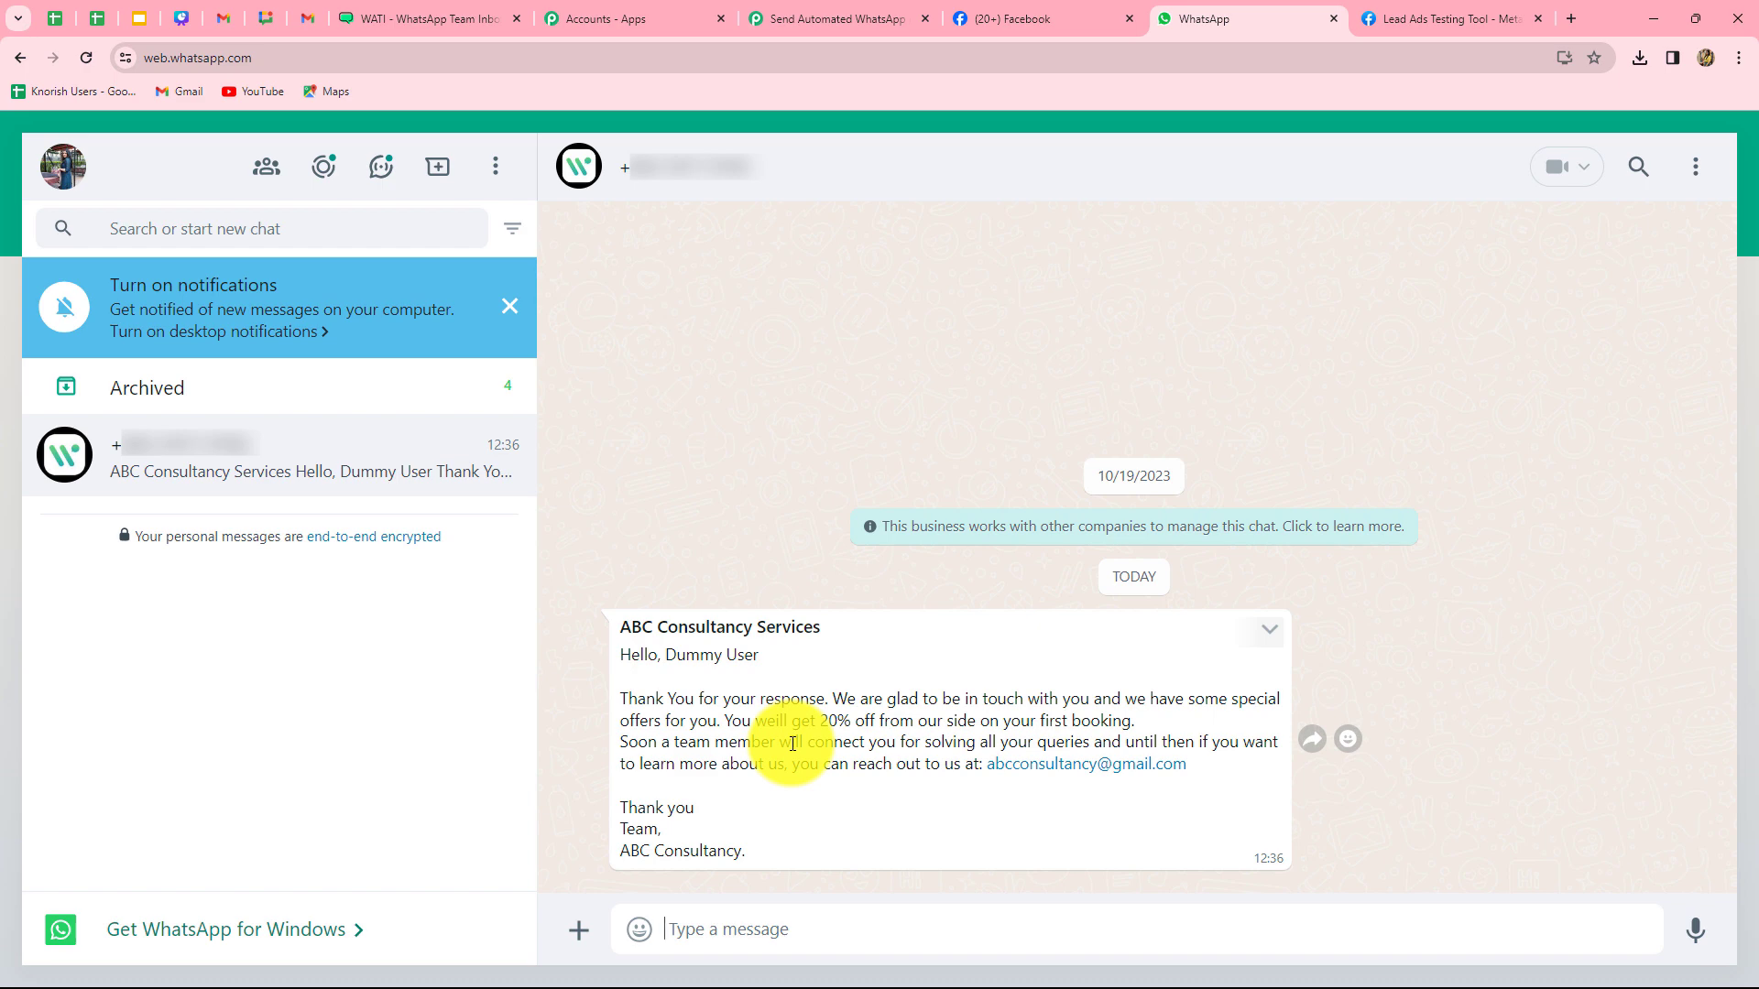
- Return to the Pabbly workflow, scroll to the top and collapse the WATI action step
left_click(812, 20)
scroll(1673, 696, "up", 15)
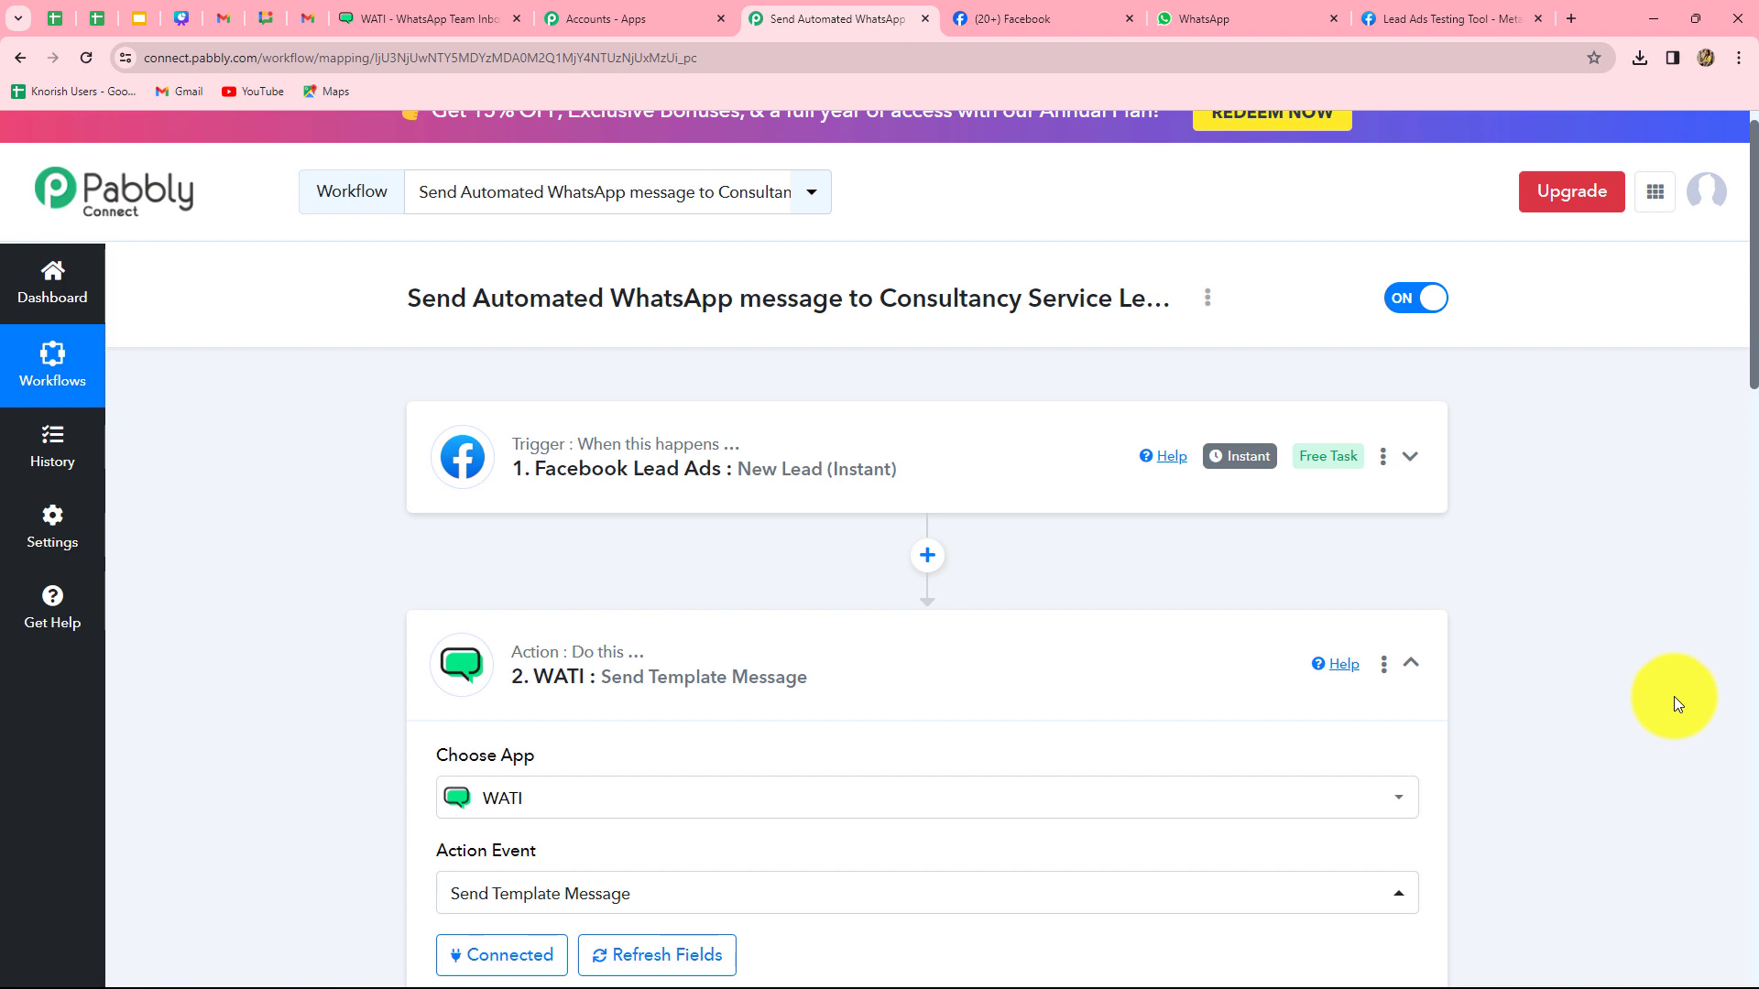
left_click(1410, 661)
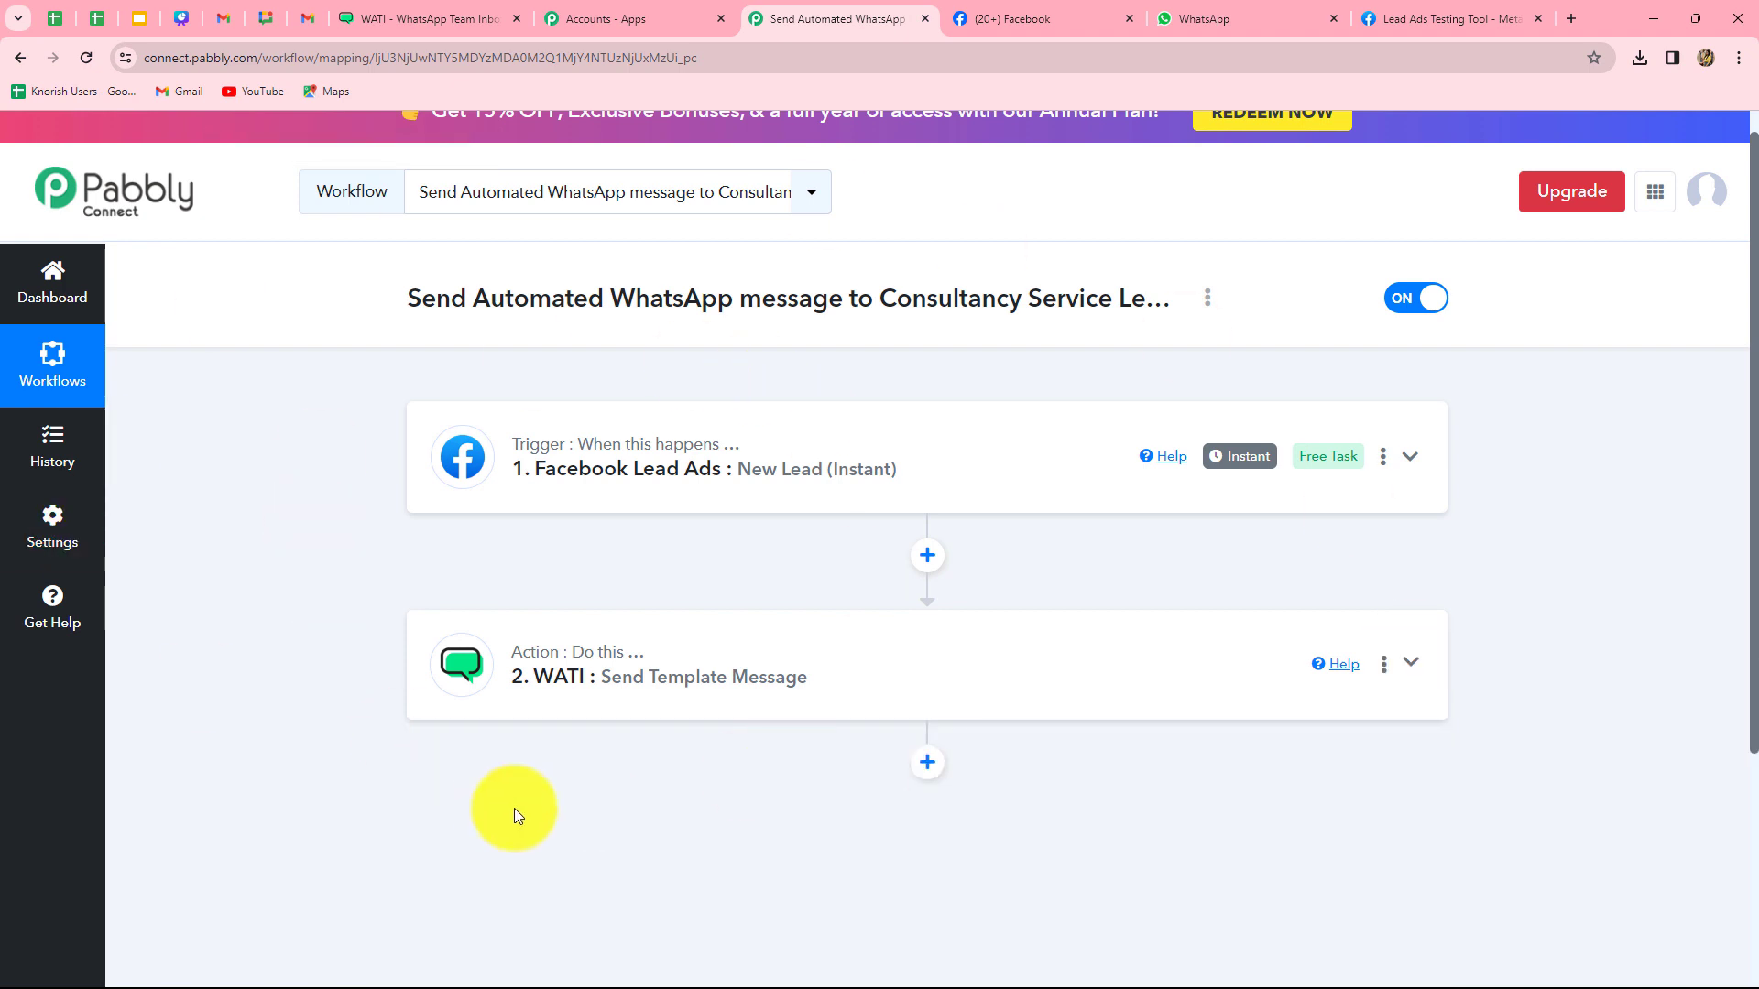